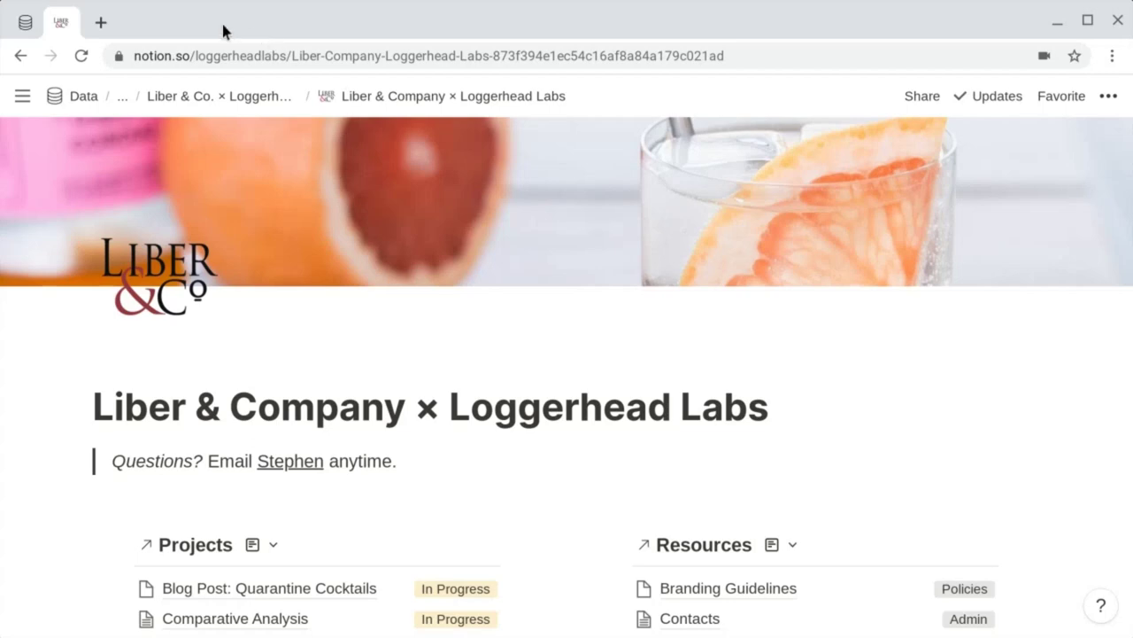
# Step: Switch to the Liber & Company × Loggerhead Labs → Data page and examine all columns of the Projects table
pyautogui.click(25, 29)
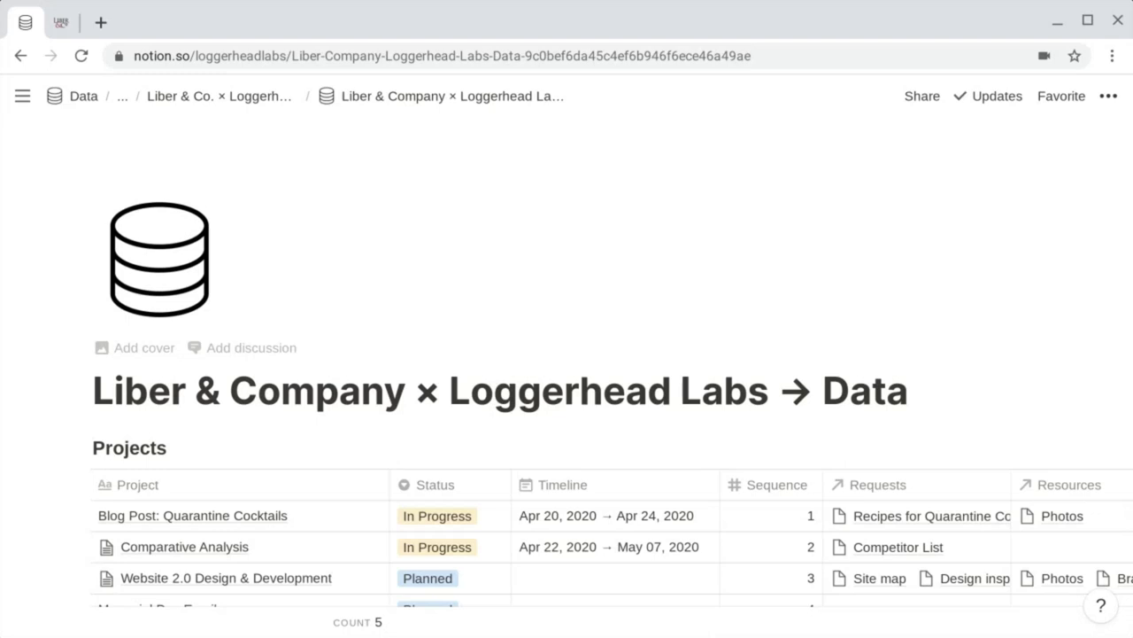
pyautogui.scroll(-5, 567, 372)
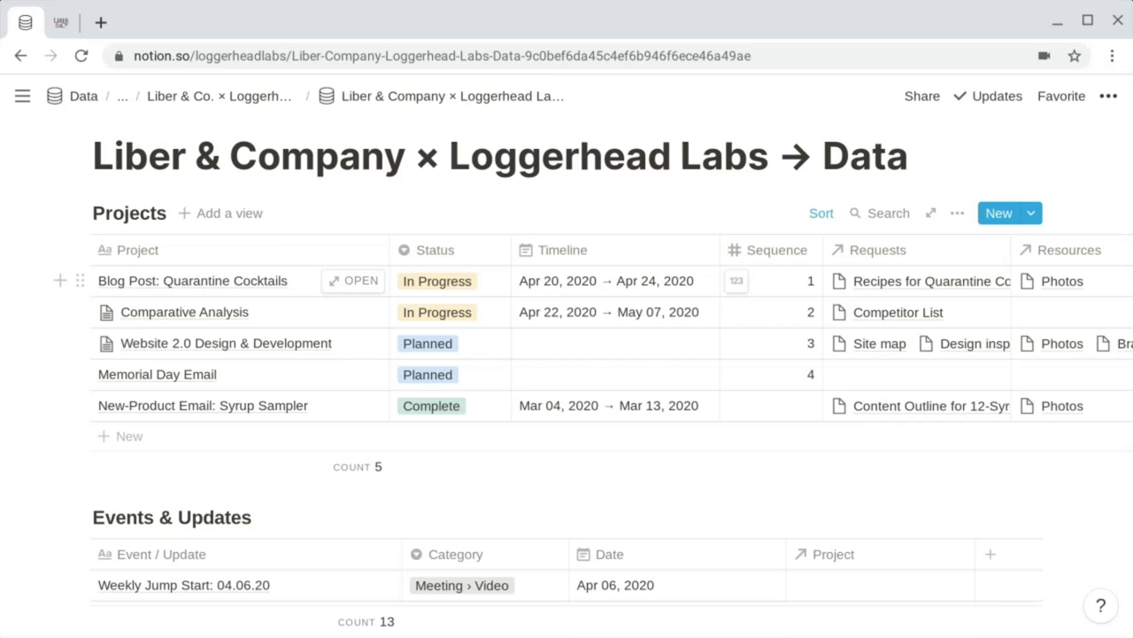
pyautogui.hscroll(5, 567, 345)
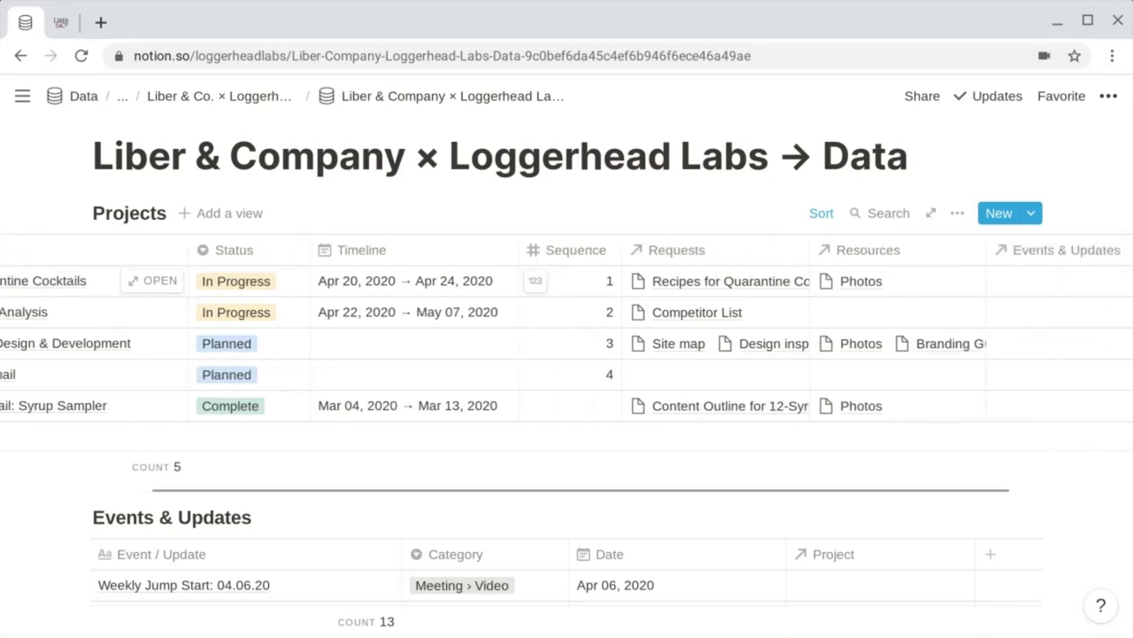
pyautogui.hscroll(2, 566, 346)
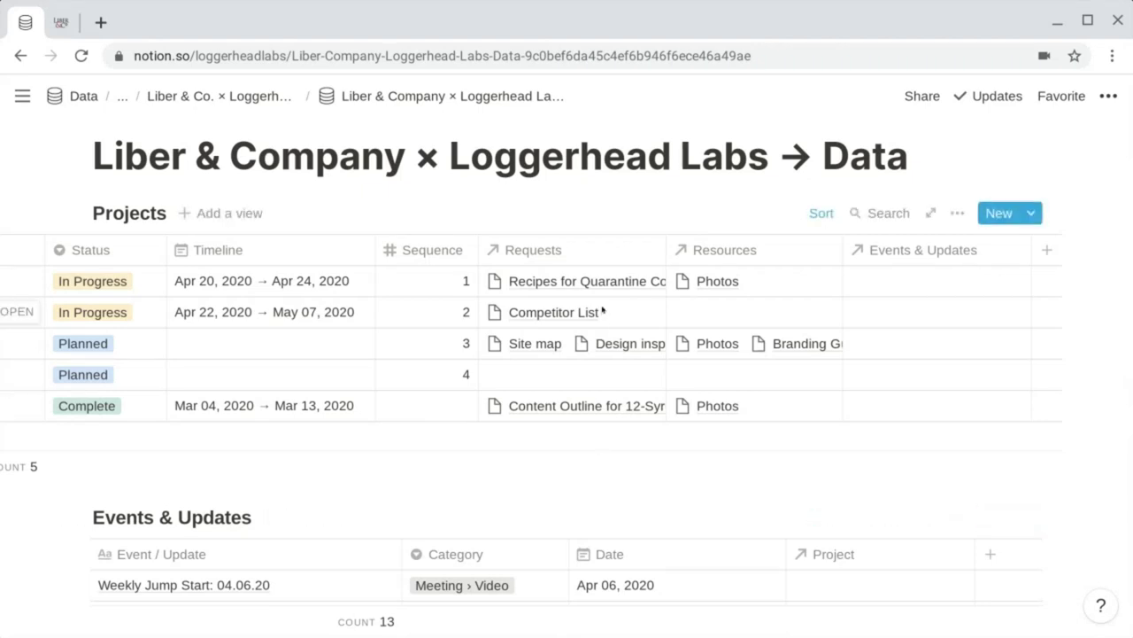
pyautogui.hscroll(-5, 602, 309)
pyautogui.hscroll(-2, 602, 311)
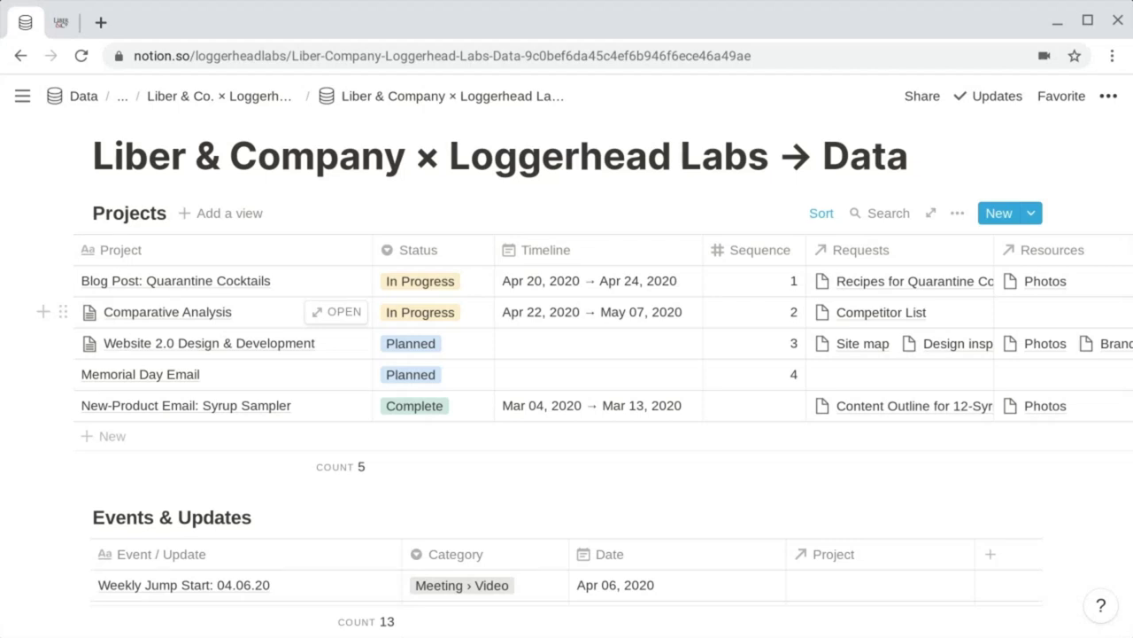
# Step: Open the Monthly On-Site: 04.22.20 entry from Events & Updates as a full page
pyautogui.scroll(-3, 584, 378)
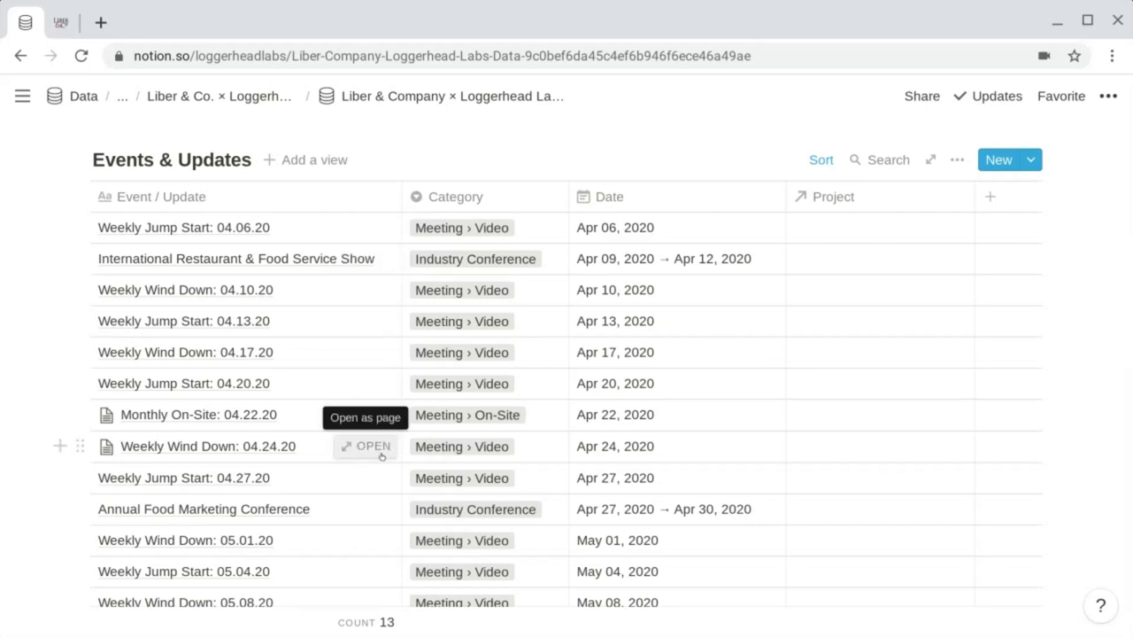
pyautogui.click(371, 415)
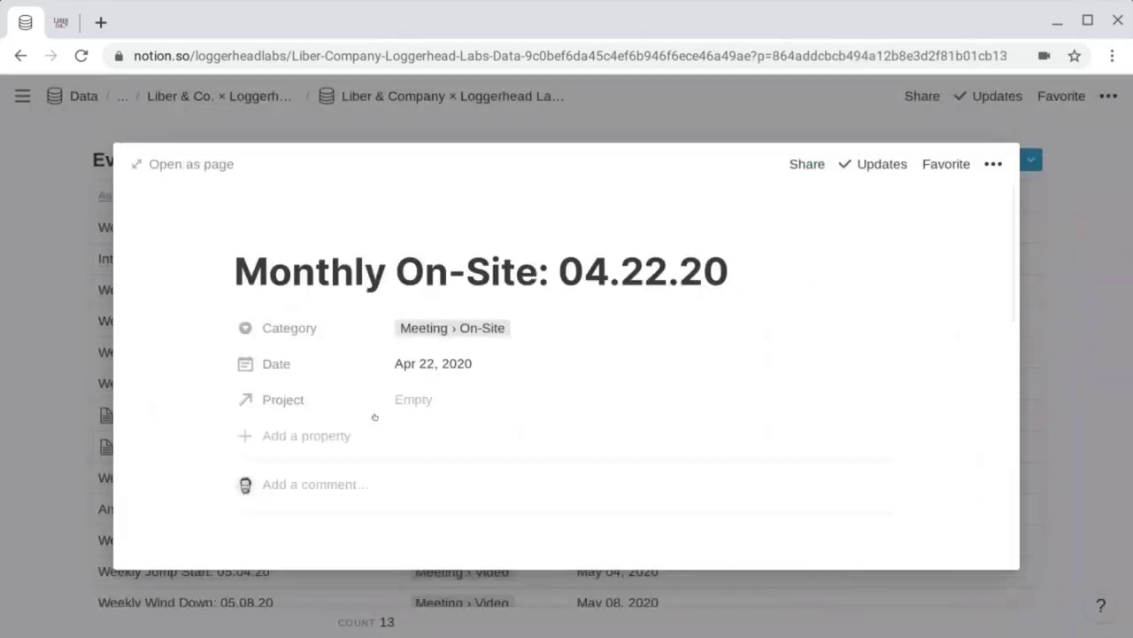
pyautogui.click(181, 164)
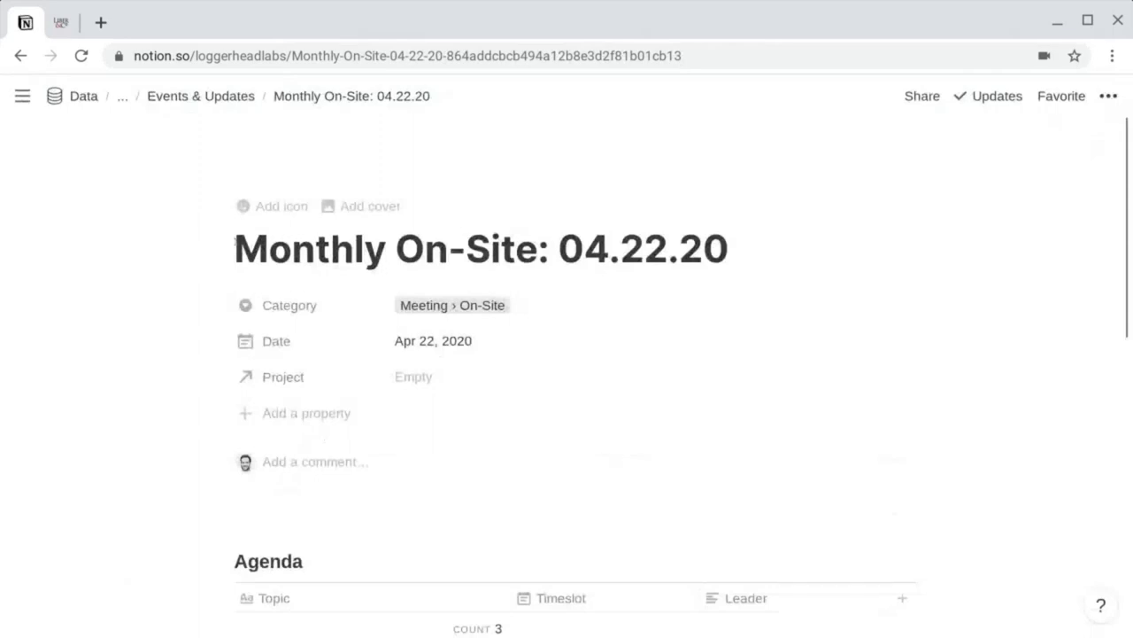
# Step: Review the Agenda, Action Items and Notes sections of the meeting page and return to the Data page
pyautogui.scroll(-5, 567, 398)
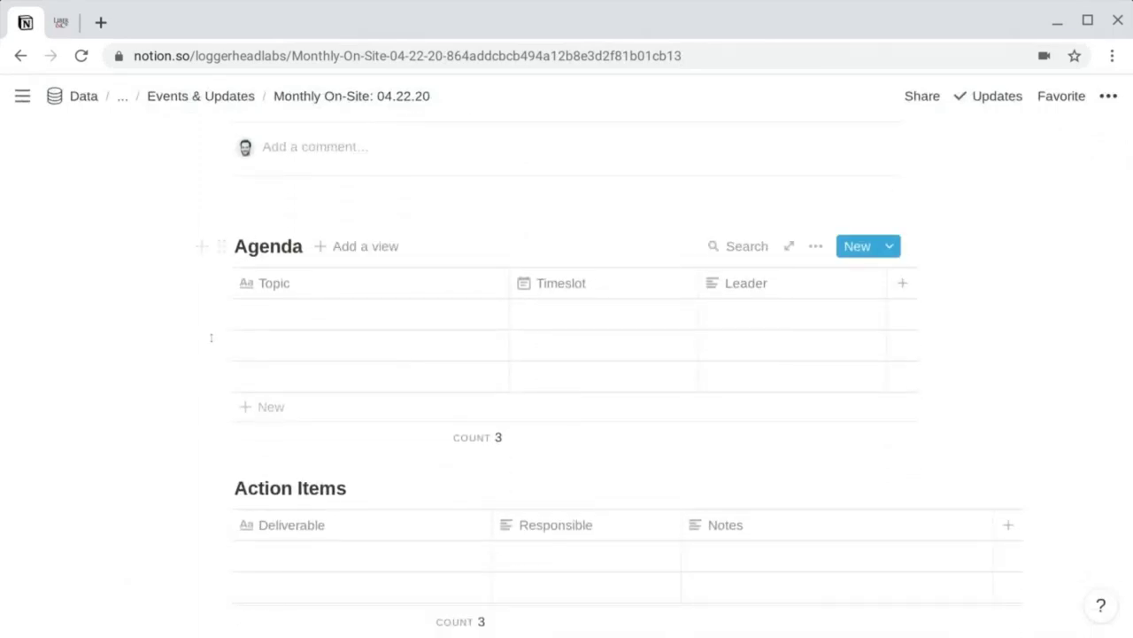
pyautogui.scroll(-3, 219, 415)
pyautogui.scroll(-2, 219, 416)
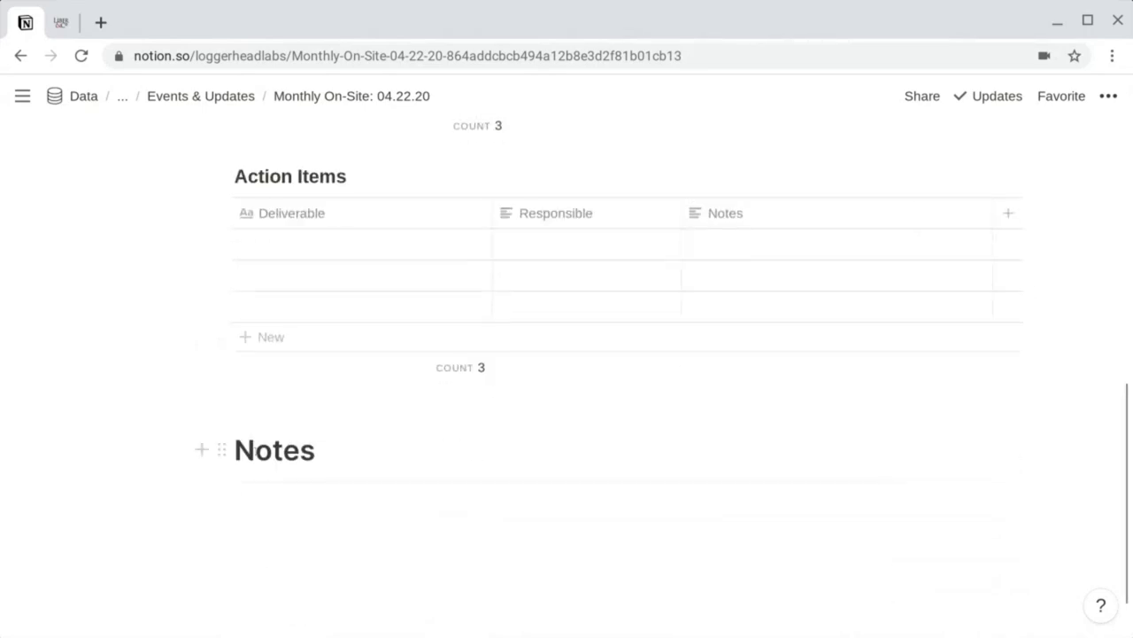
pyautogui.scroll(6, 620, 381)
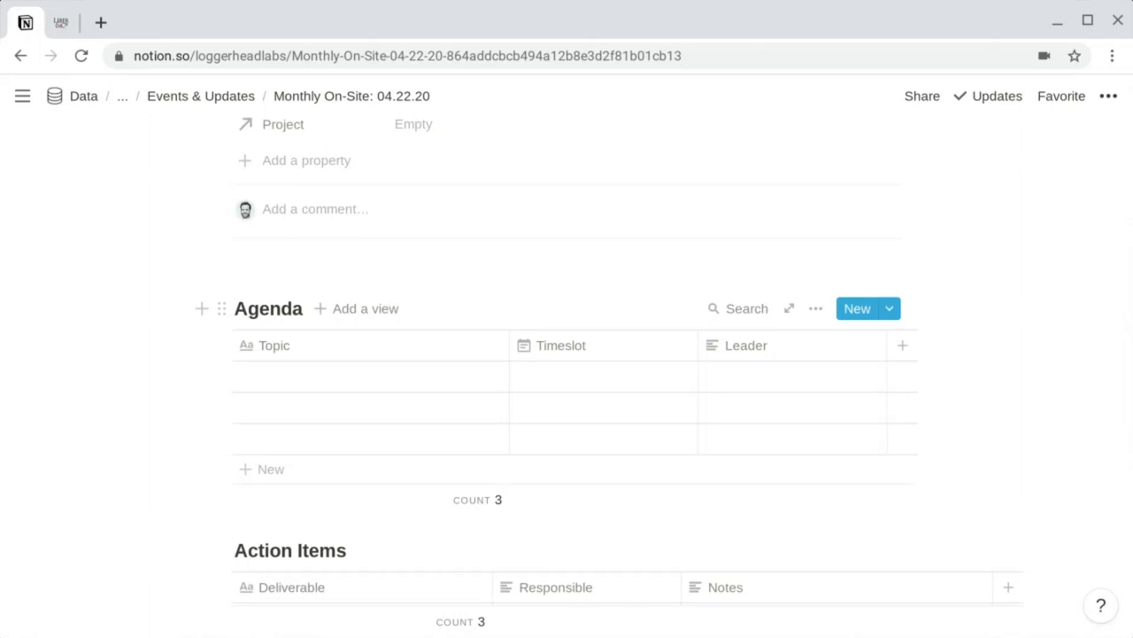
pyautogui.click(20, 55)
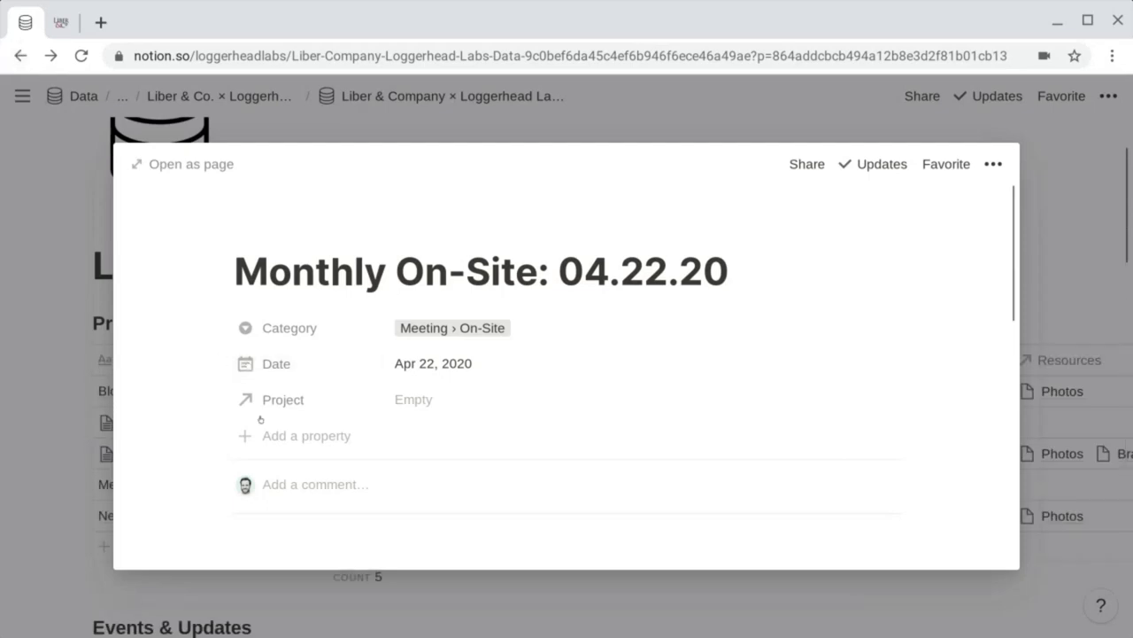
pyautogui.scroll(-1, 263, 417)
pyautogui.click(70, 355)
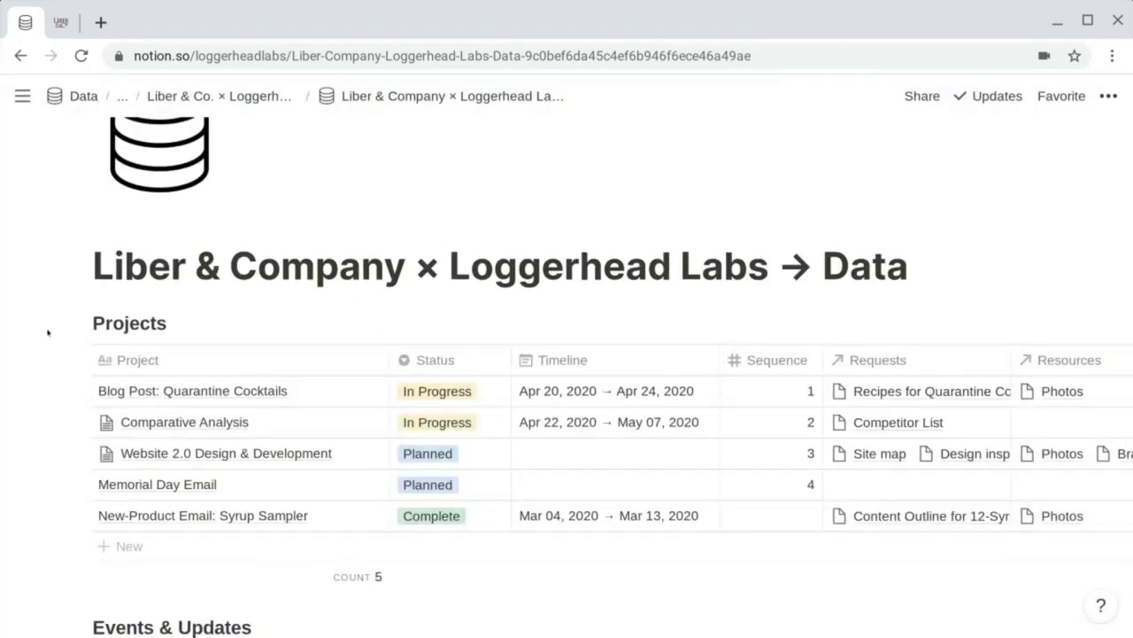
# Step: Open the Meeting template of the Events & Updates database for editing
pyautogui.scroll(-4, 227, 514)
pyautogui.scroll(-1, 227, 516)
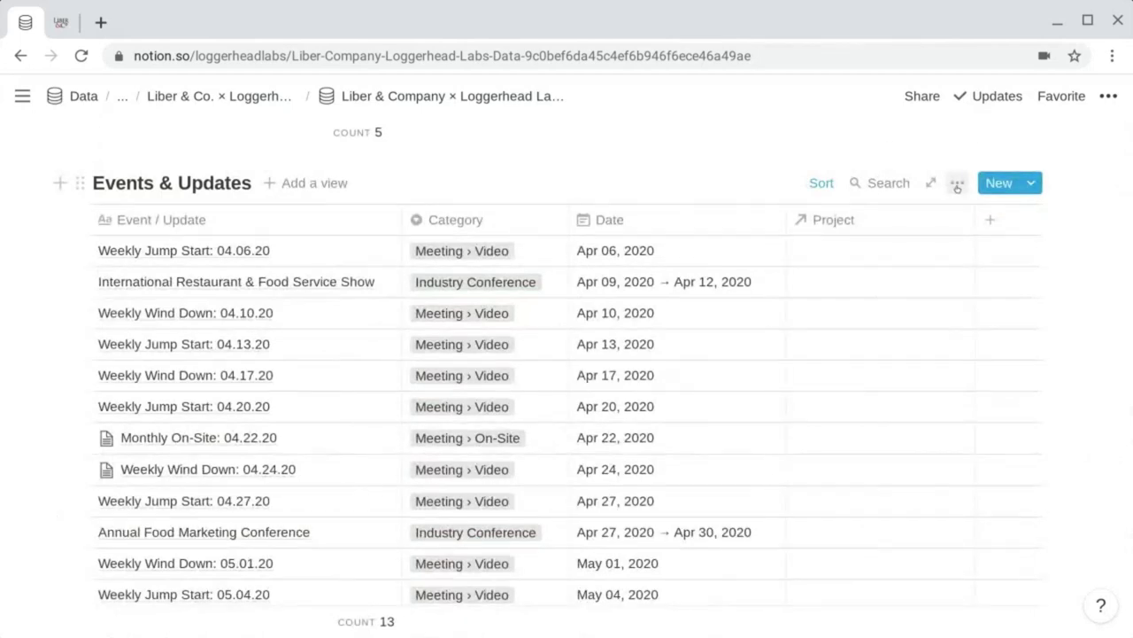
pyautogui.click(957, 184)
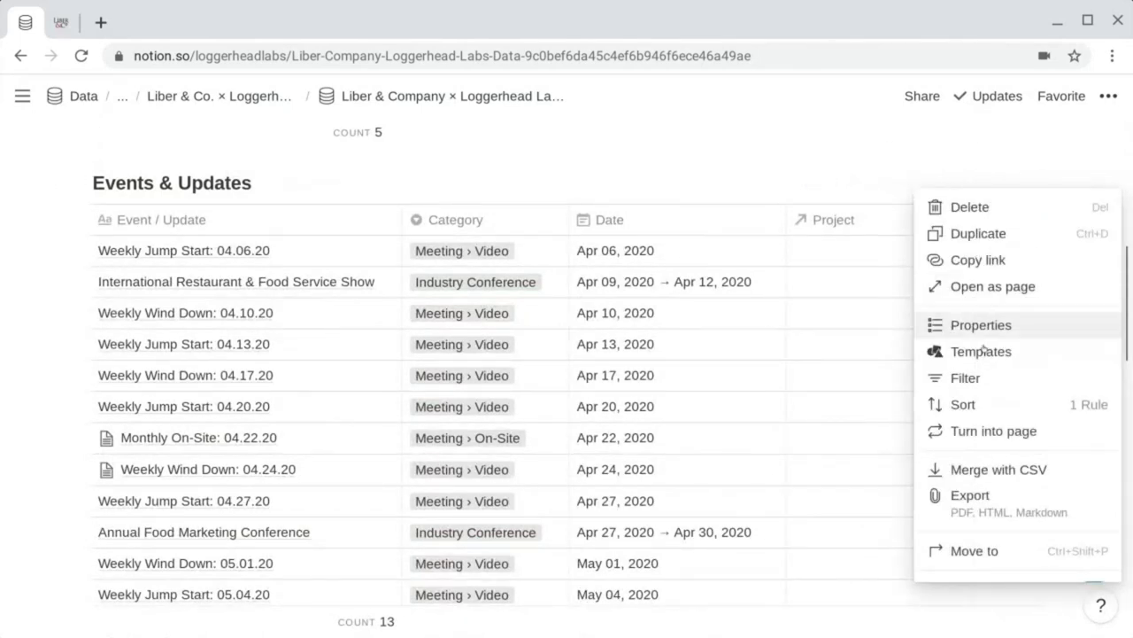
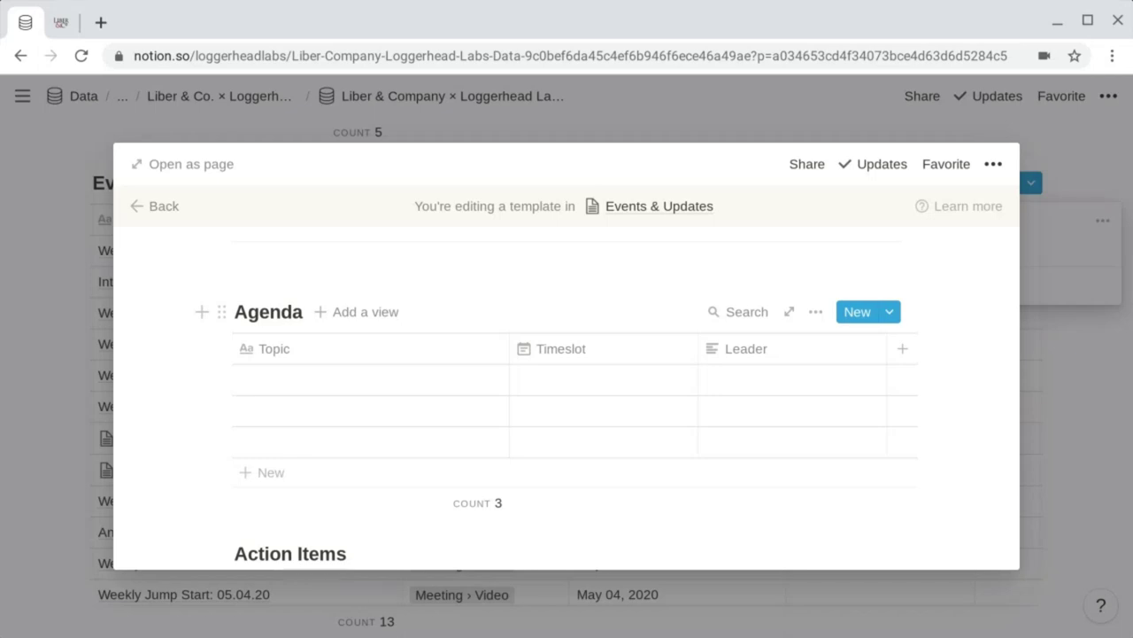
# Step: Examine the Meeting template's Agenda and Action Items tables, Notes section and properties, and close the template
pyautogui.scroll(-1, 307, 306)
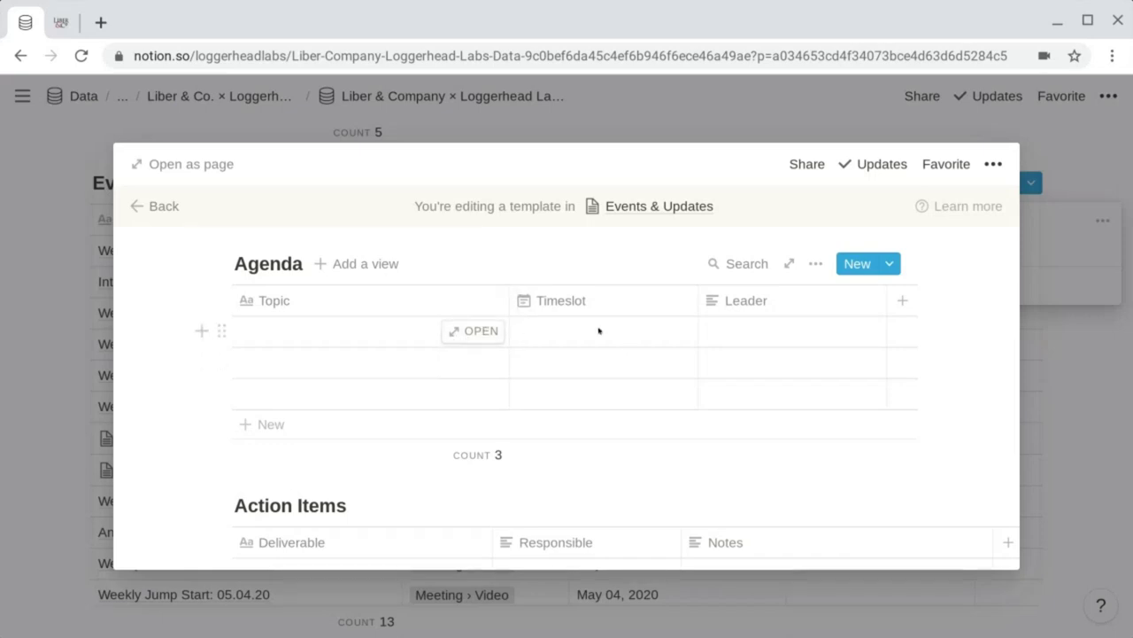
pyautogui.hscroll(1, 599, 330)
pyautogui.scroll(-3, 598, 330)
pyautogui.scroll(-2, 599, 330)
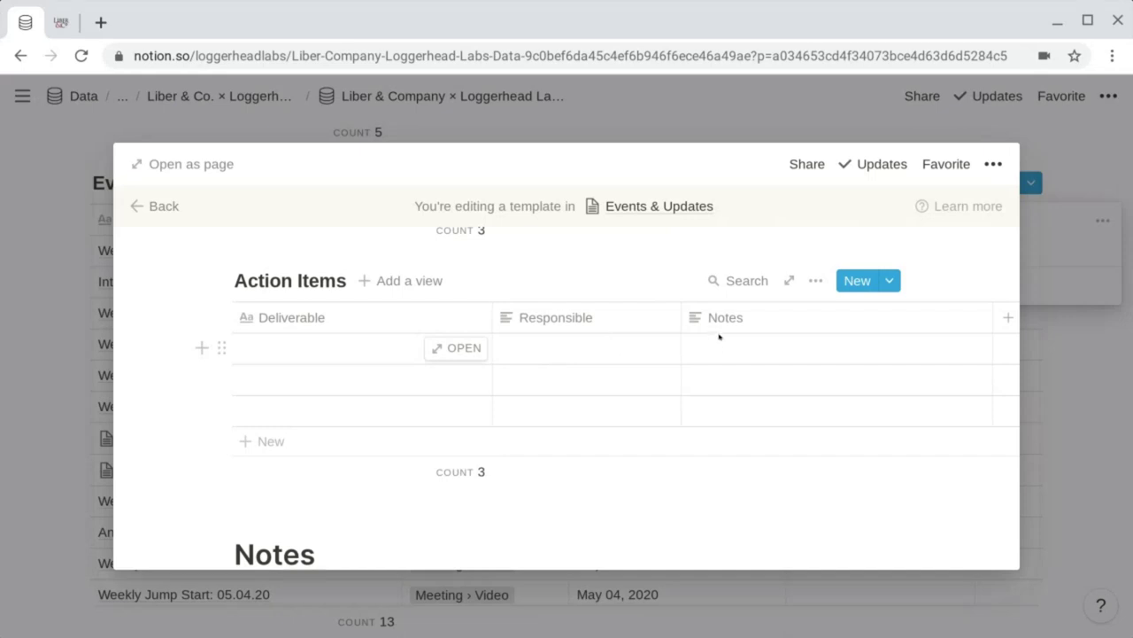
pyautogui.scroll(-3, 719, 367)
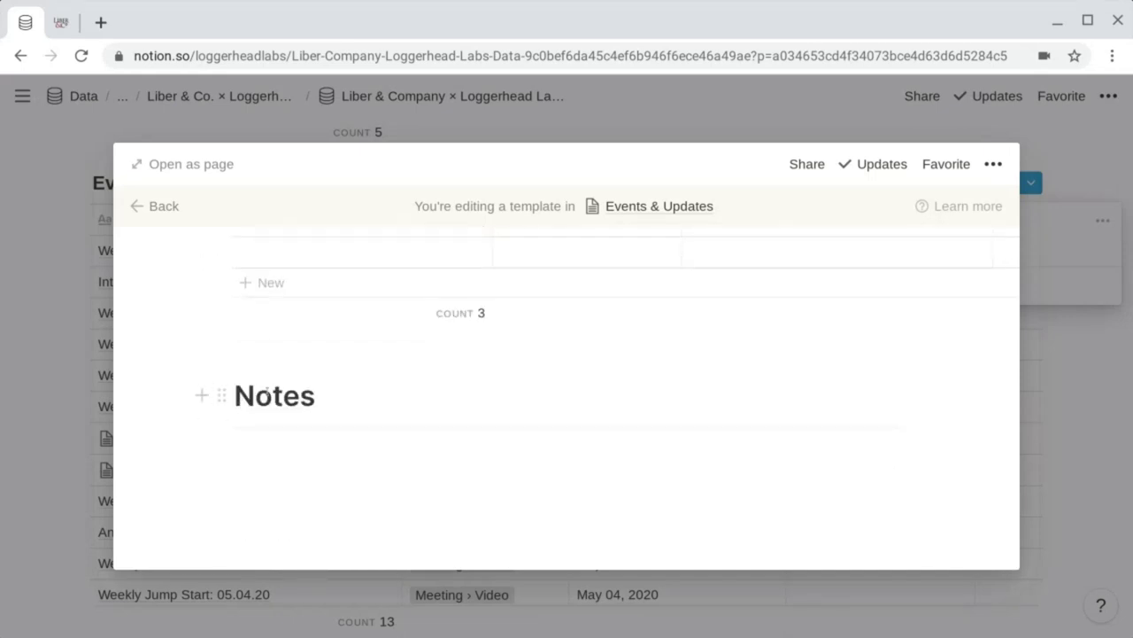
pyautogui.scroll(3, 268, 392)
pyautogui.scroll(5, 608, 364)
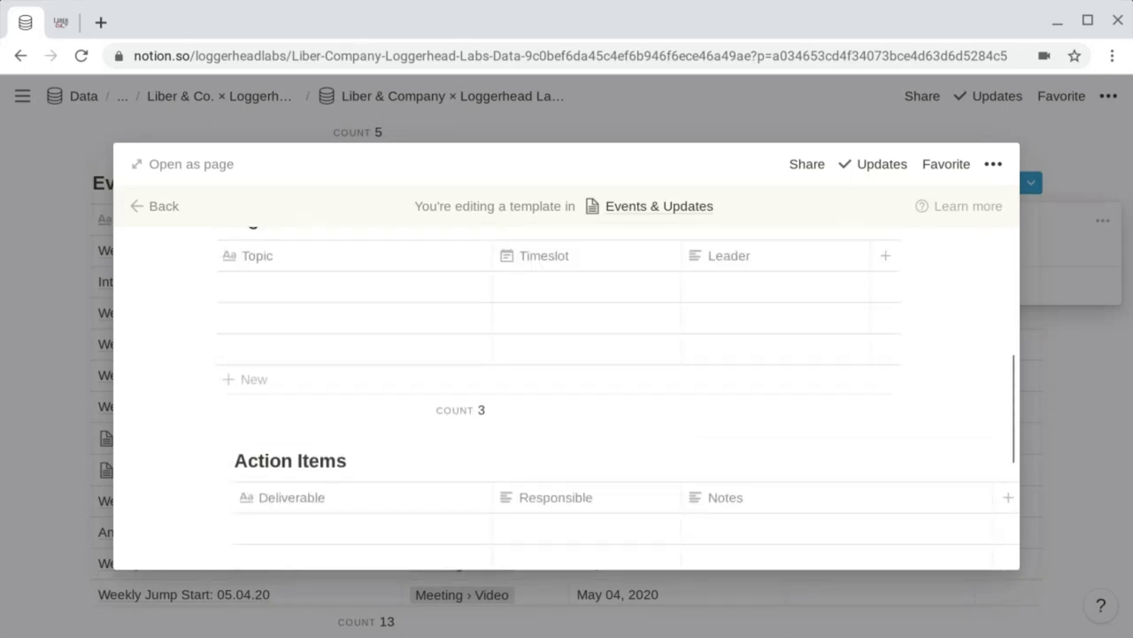
pyautogui.scroll(2, 346, 286)
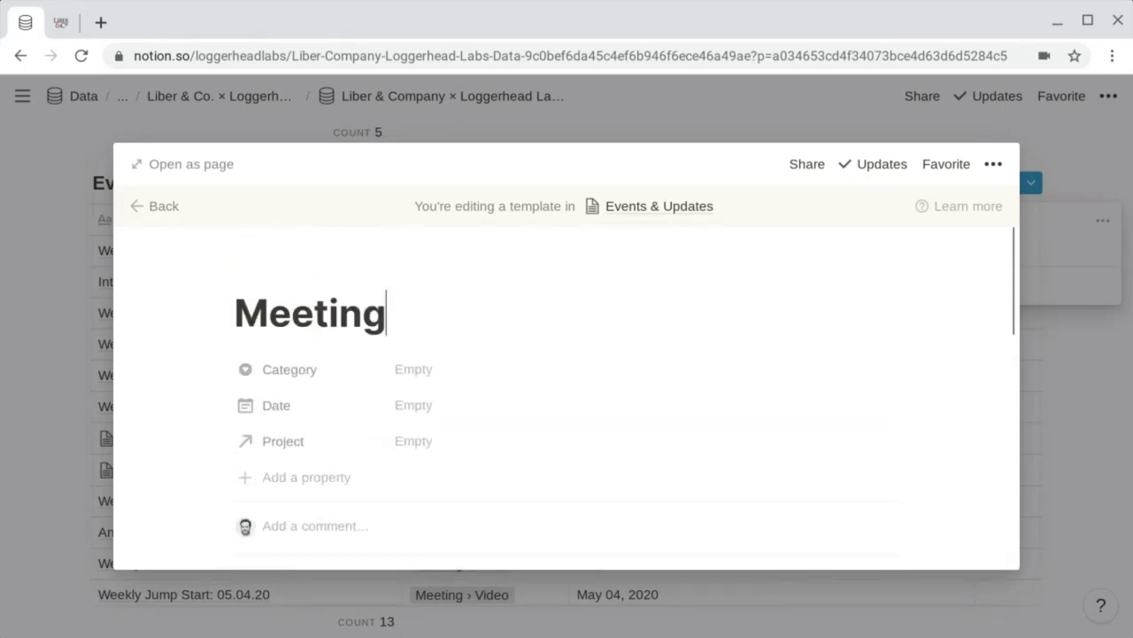
pyautogui.click(163, 211)
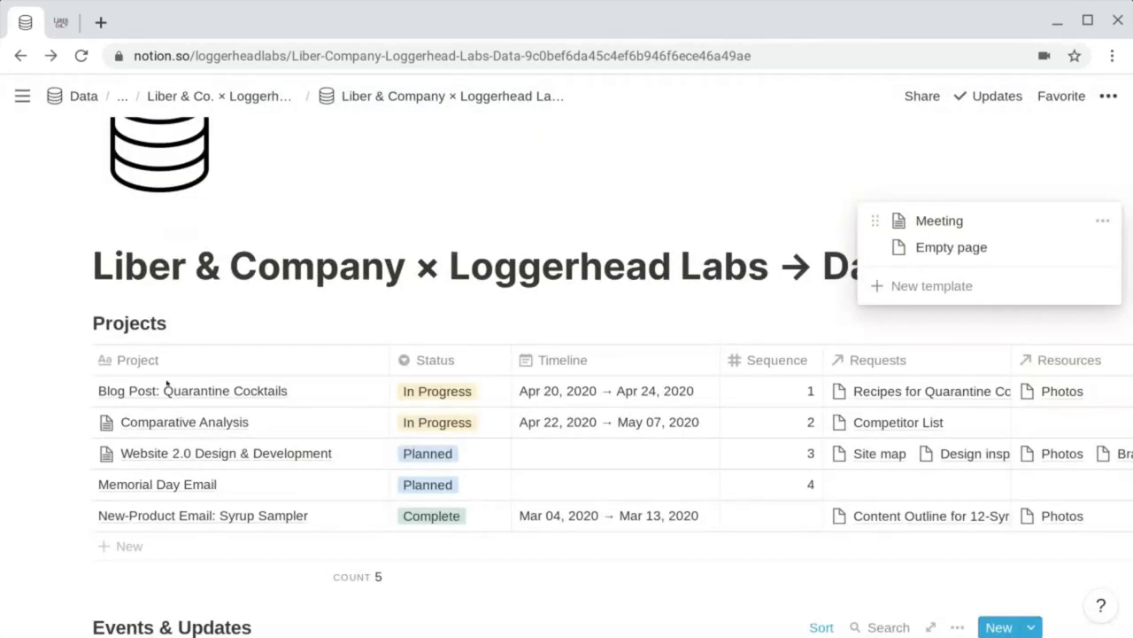
pyautogui.click(28, 455)
# Step: Create a new entry in the Events & Updates database and apply the Meeting template to it
pyautogui.scroll(-5, 29, 455)
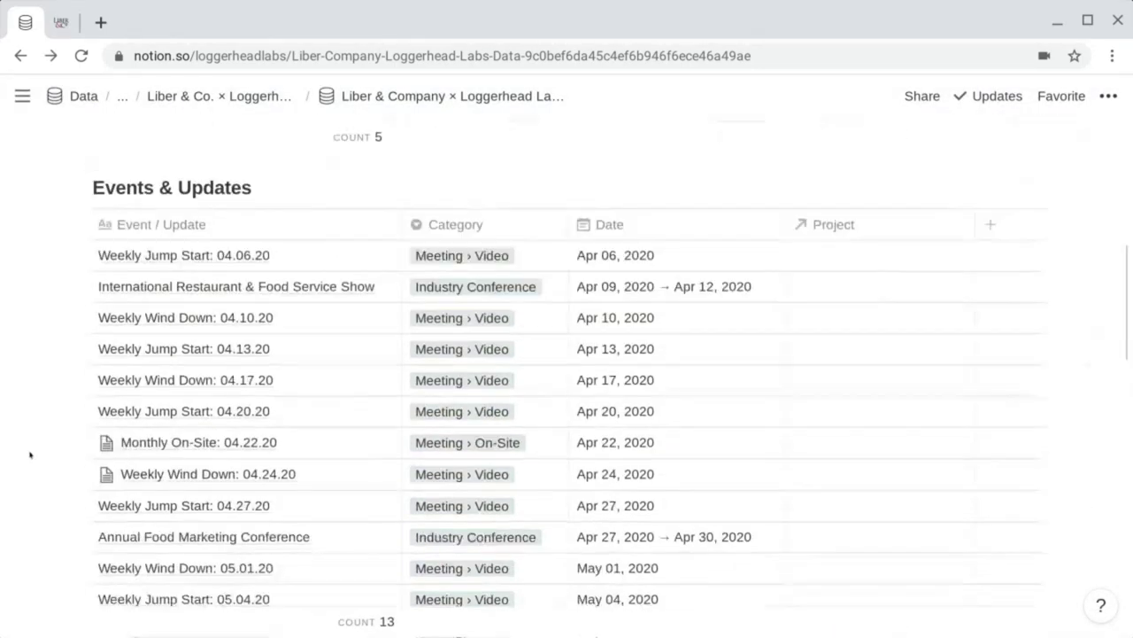
pyautogui.scroll(-1, 29, 455)
pyautogui.scroll(-2, 30, 455)
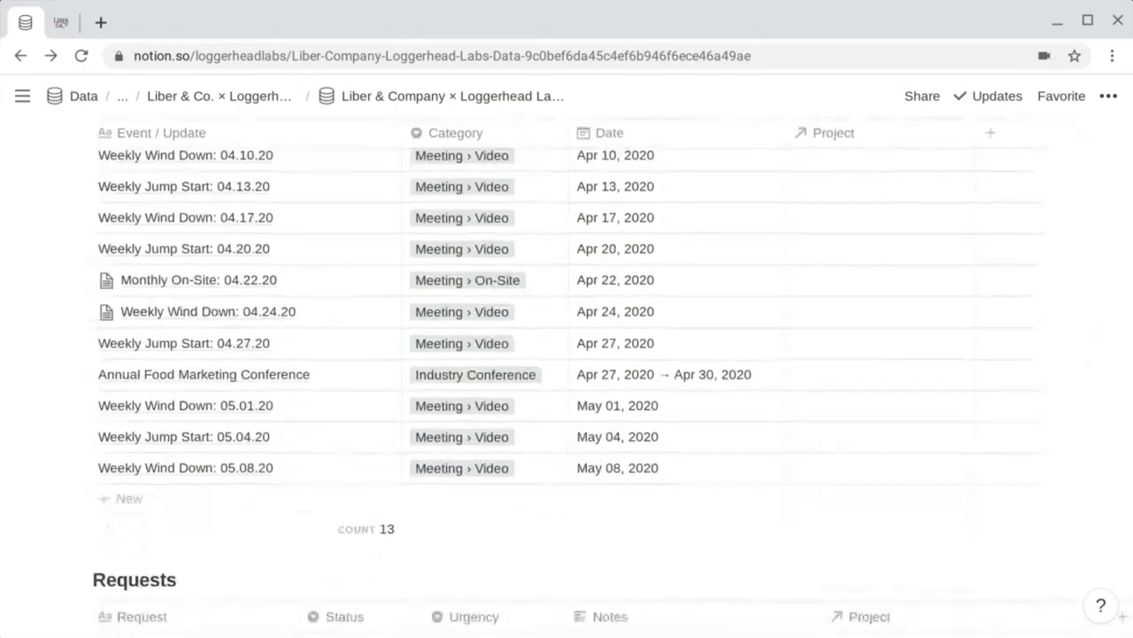
pyautogui.scroll(3, 552, 346)
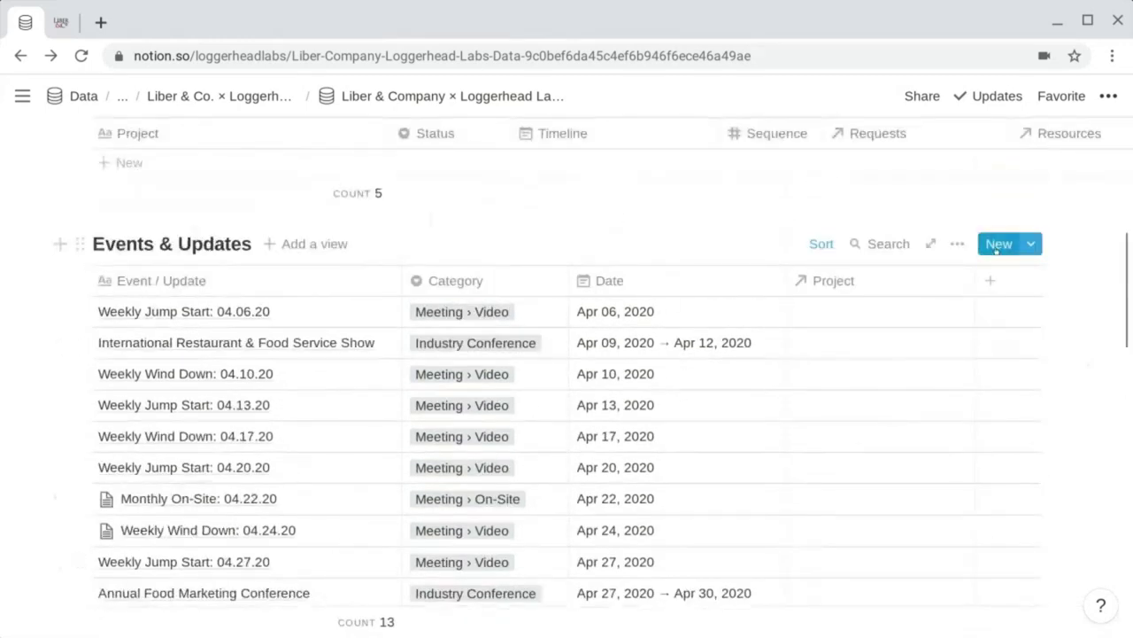
pyautogui.click(998, 245)
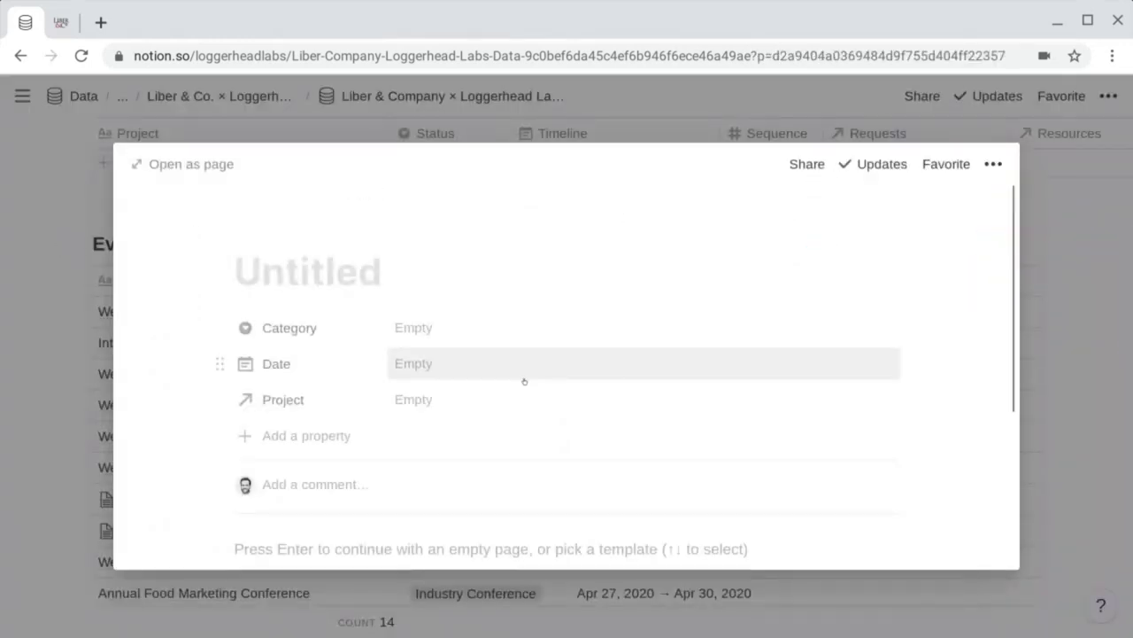
pyautogui.scroll(-3, 524, 381)
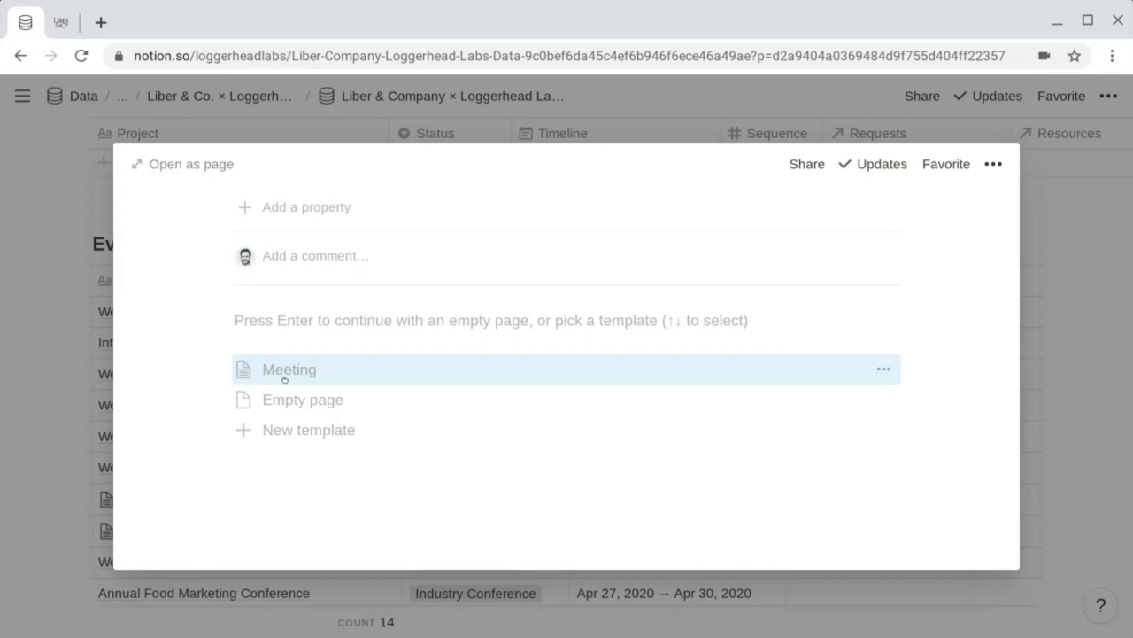
pyautogui.click(284, 379)
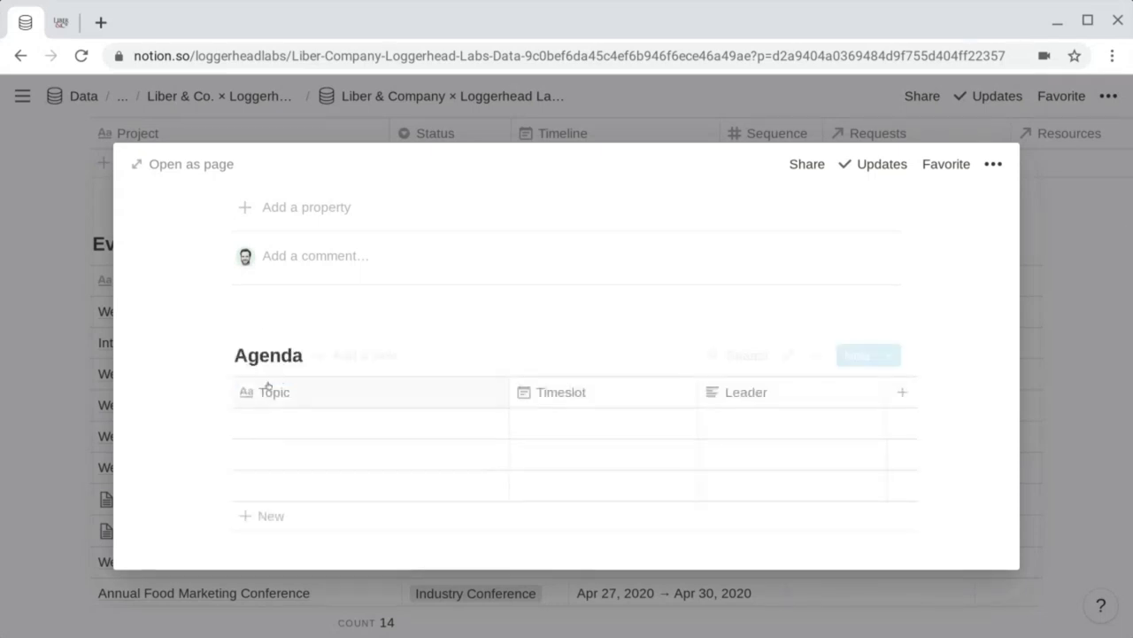
# Step: Review the sections filled in by the template and delete the untitled event entry
pyautogui.scroll(-5, 157, 427)
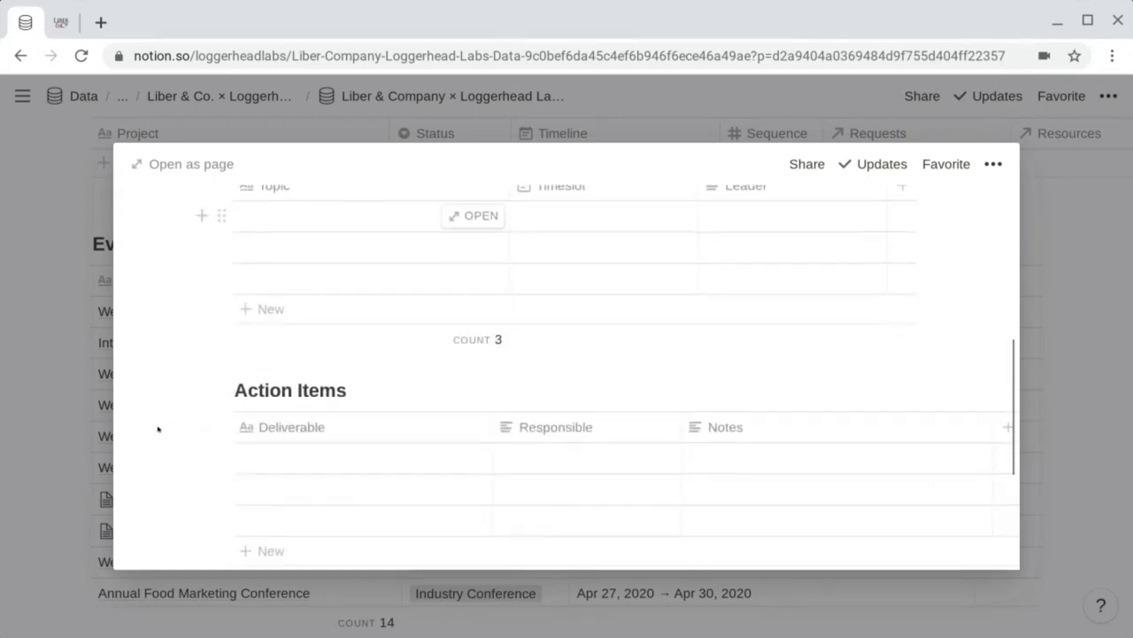
pyautogui.scroll(5, 157, 427)
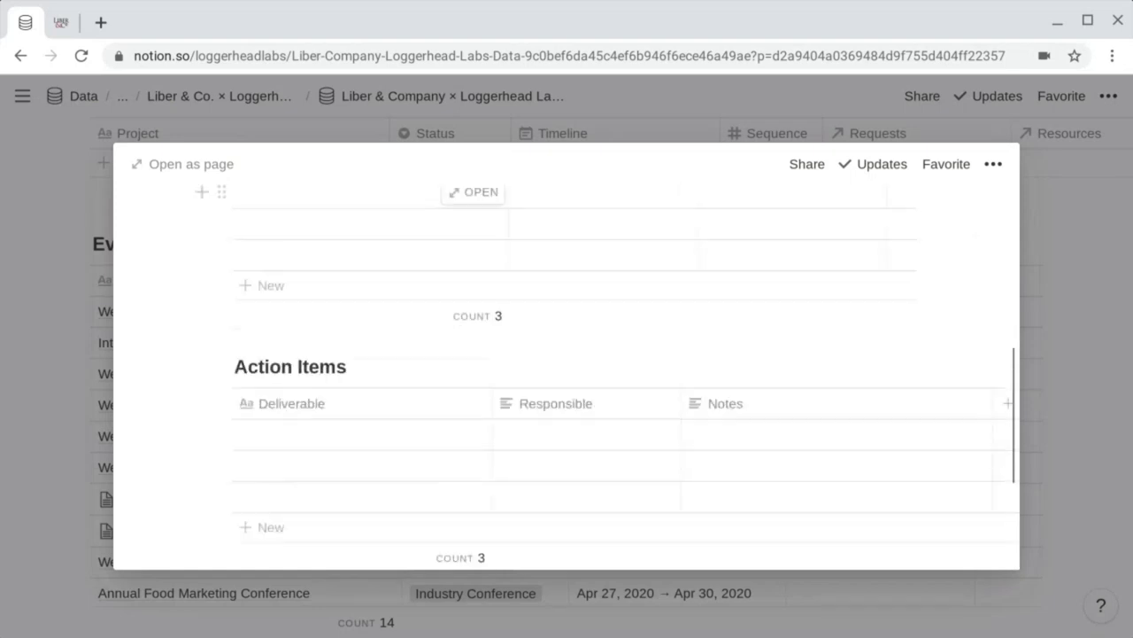
pyautogui.scroll(3, 567, 372)
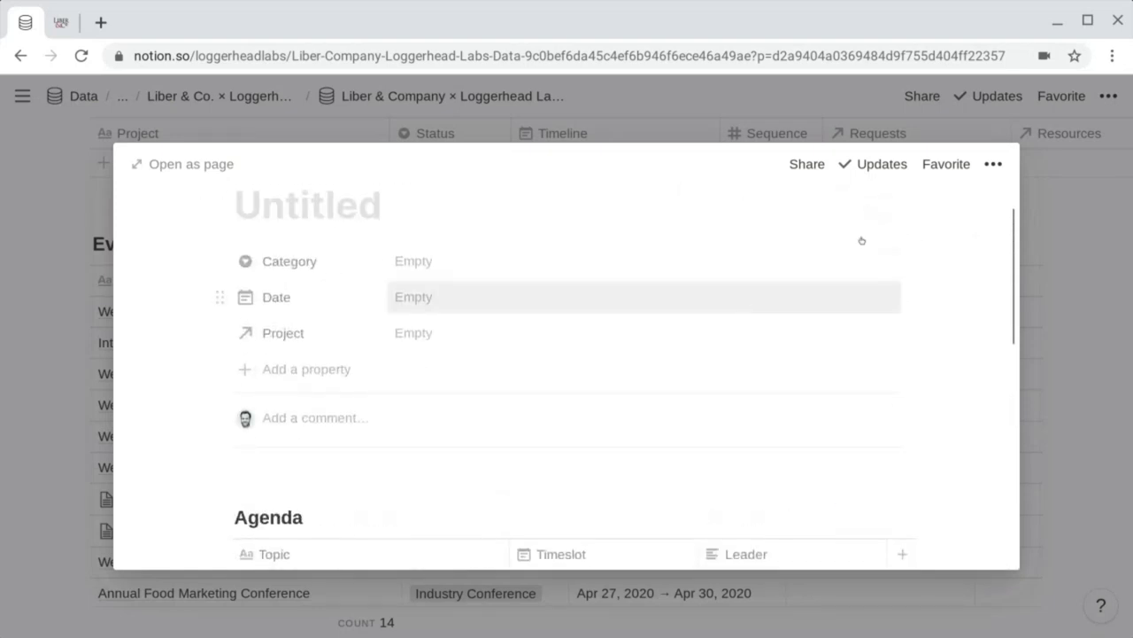
pyautogui.click(994, 165)
pyautogui.click(975, 520)
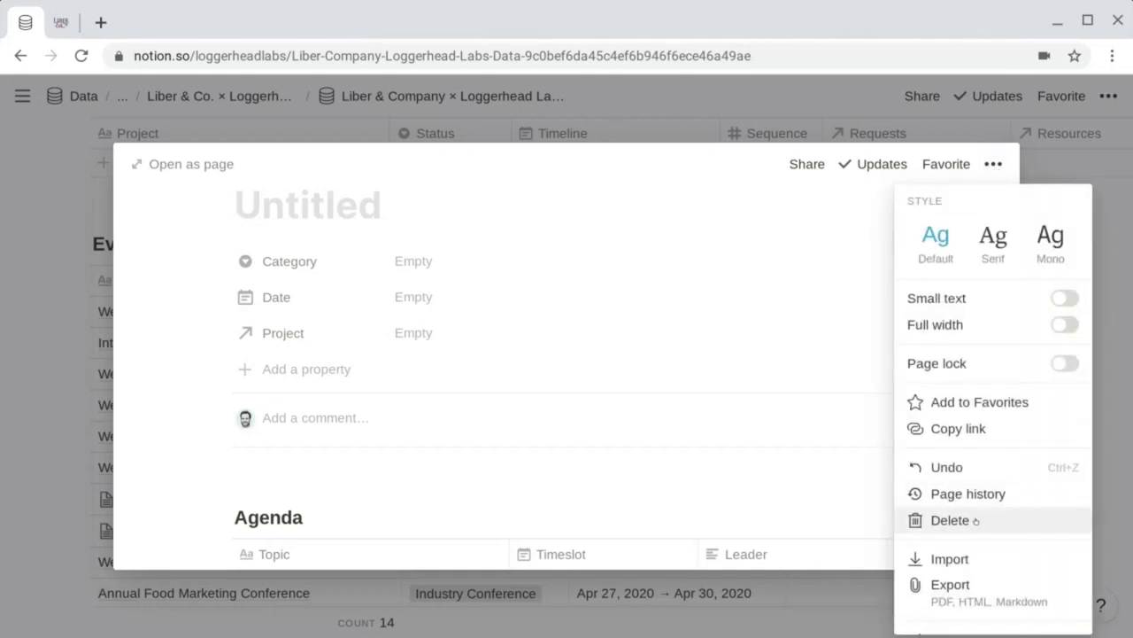
# Step: Review the entries of the Events & Updates and Requests databases, continuing down to the Resources database
pyautogui.scroll(-2, 557, 396)
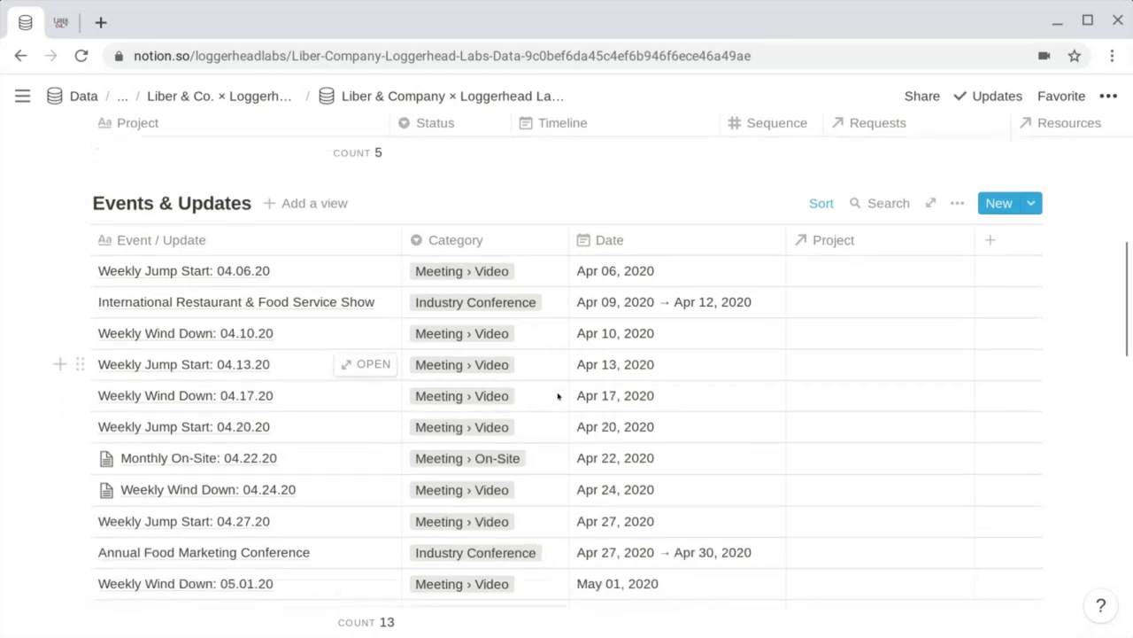
pyautogui.scroll(-1, 558, 396)
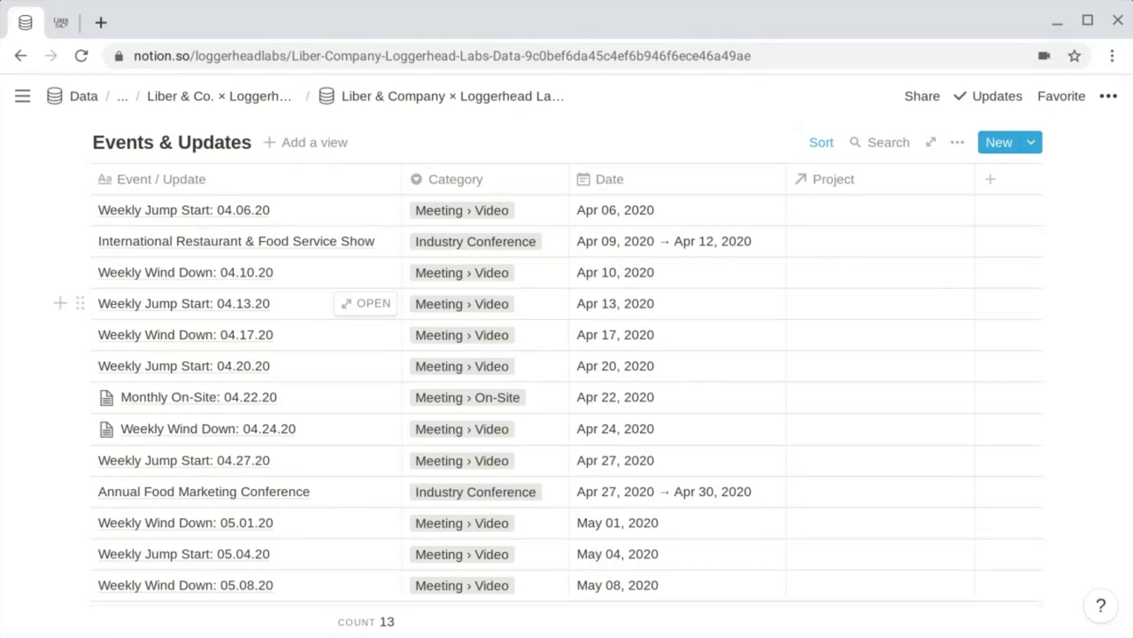
pyautogui.scroll(-5, 558, 302)
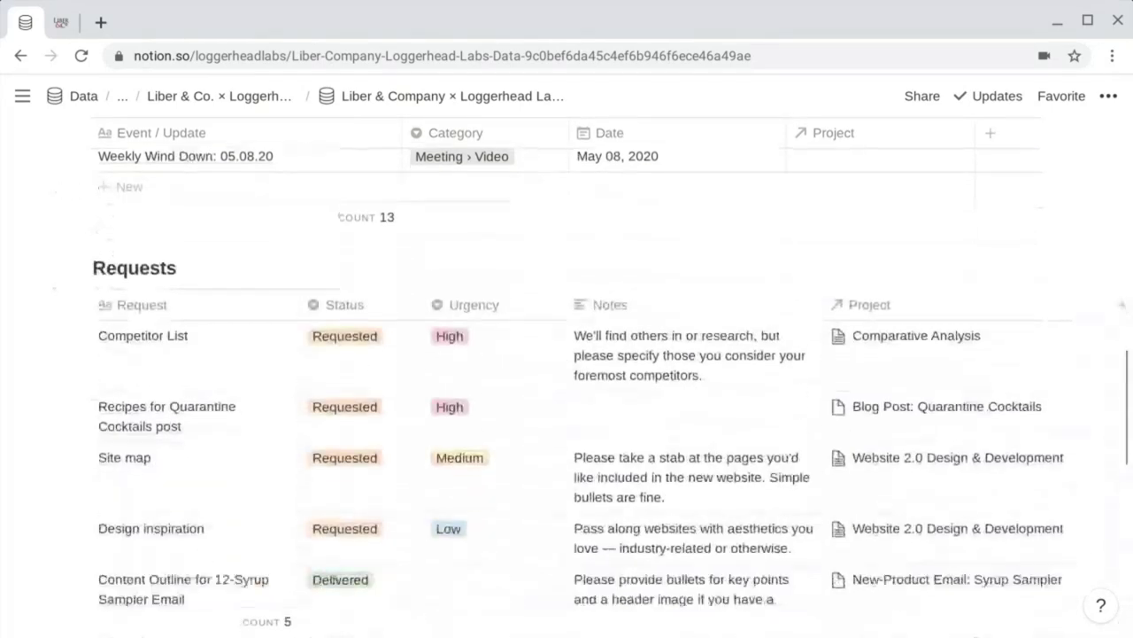
pyautogui.scroll(-2, 611, 376)
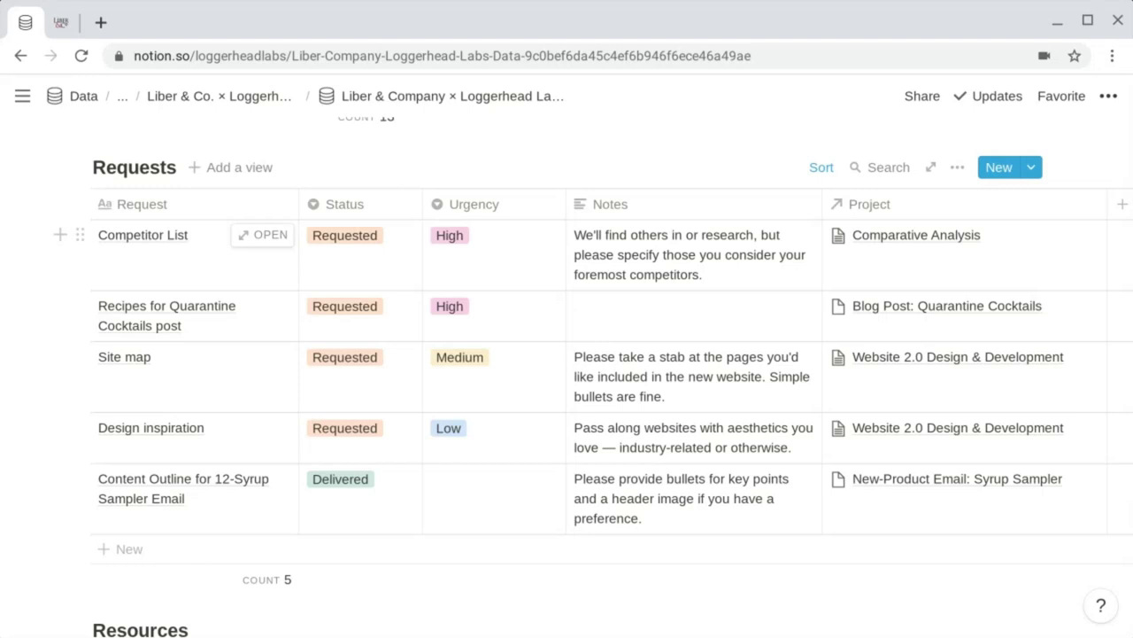
pyautogui.scroll(-3, 567, 376)
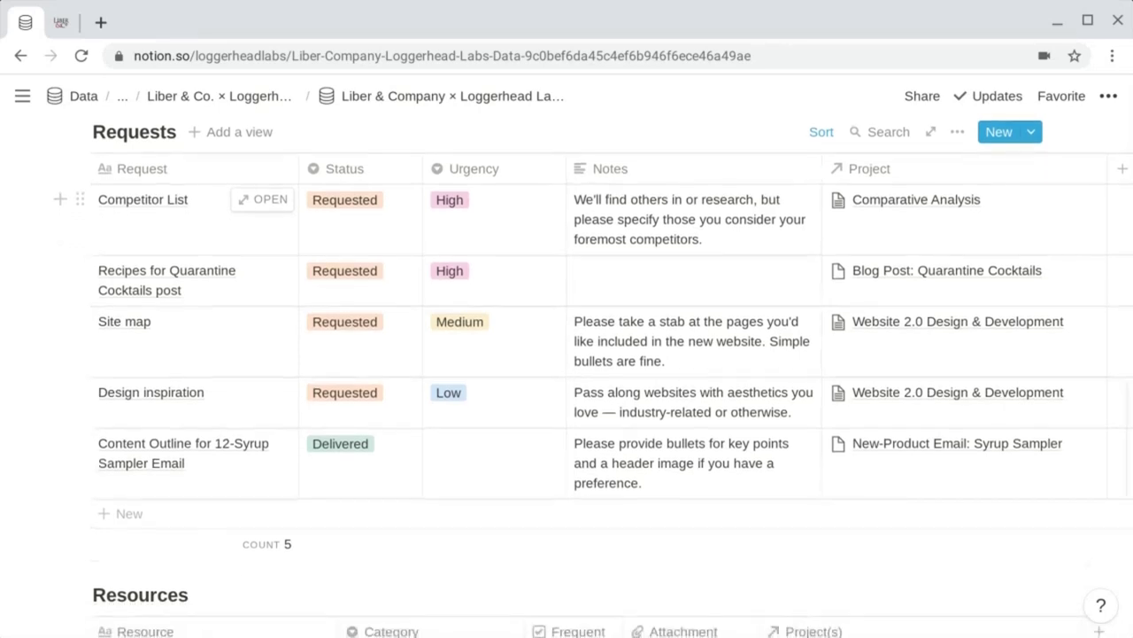
pyautogui.scroll(-5, 567, 377)
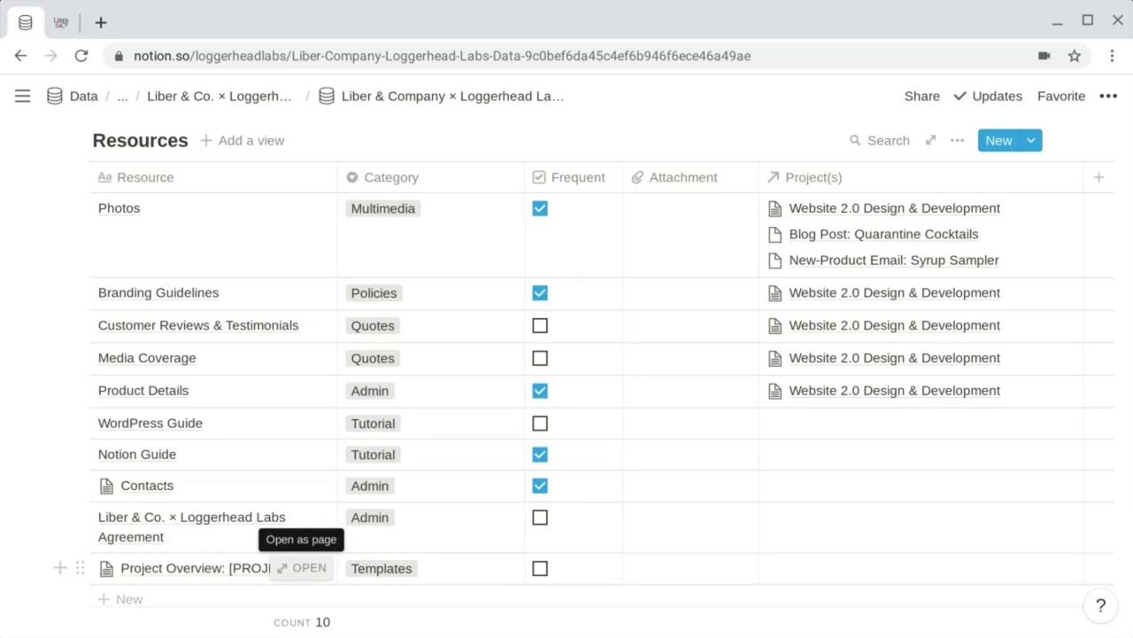
# Step: Open the Project Overview: [PROJECT] resource, examine its Background, Goals & KPIs, Competitor Inspiration and Timeline sections, and close it
pyautogui.click(301, 568)
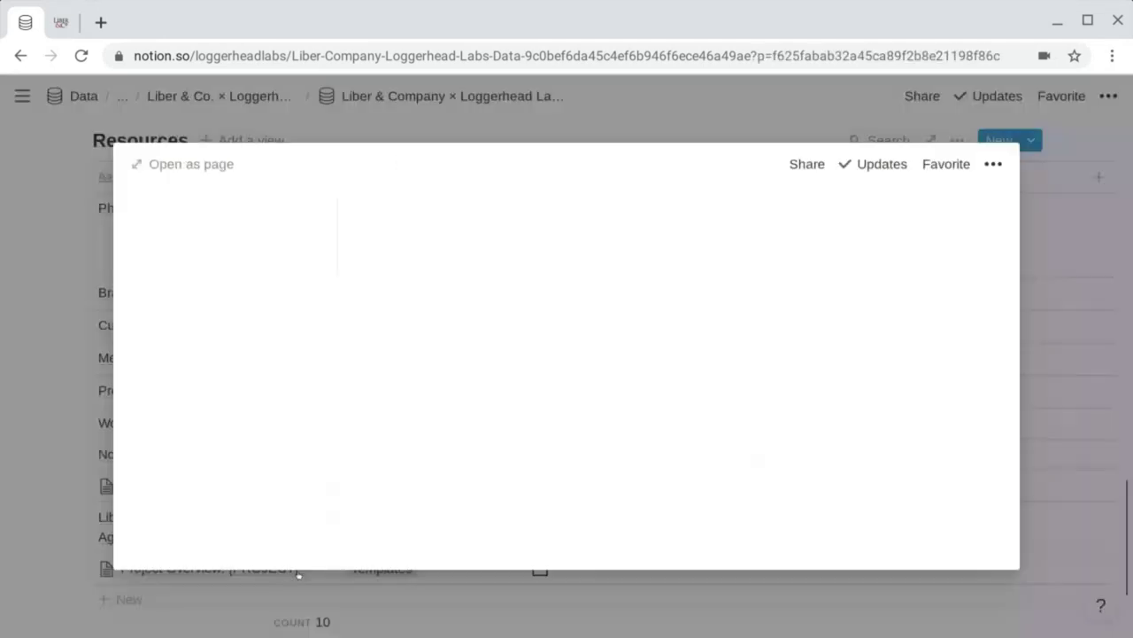
pyautogui.scroll(-3, 366, 463)
pyautogui.scroll(-1, 367, 463)
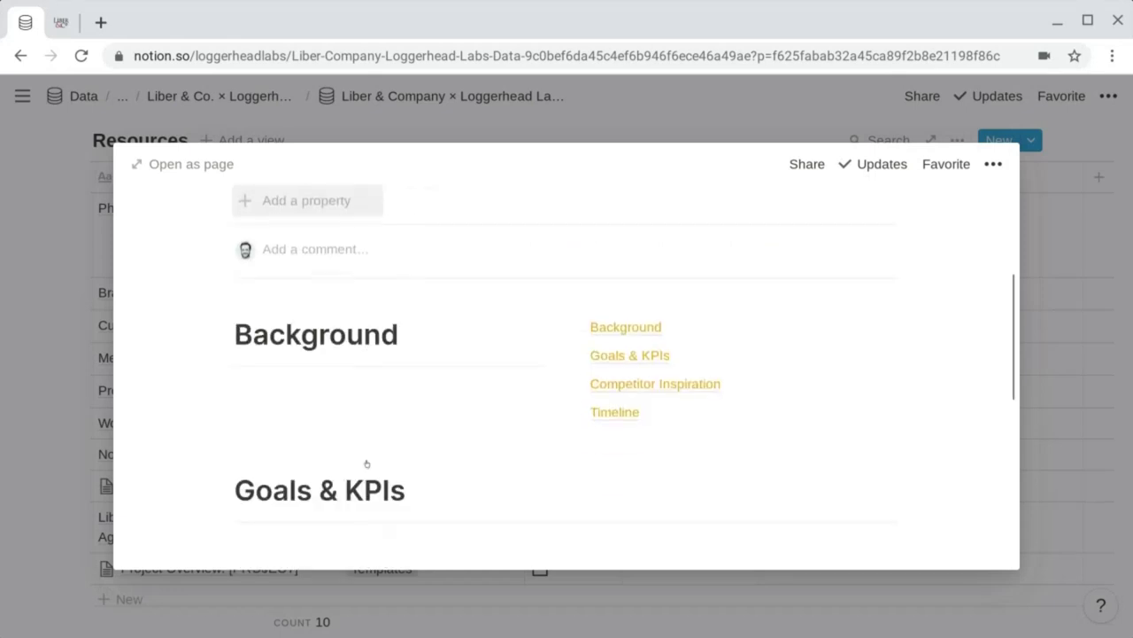
pyautogui.scroll(-2, 333, 396)
pyautogui.scroll(-3, 333, 397)
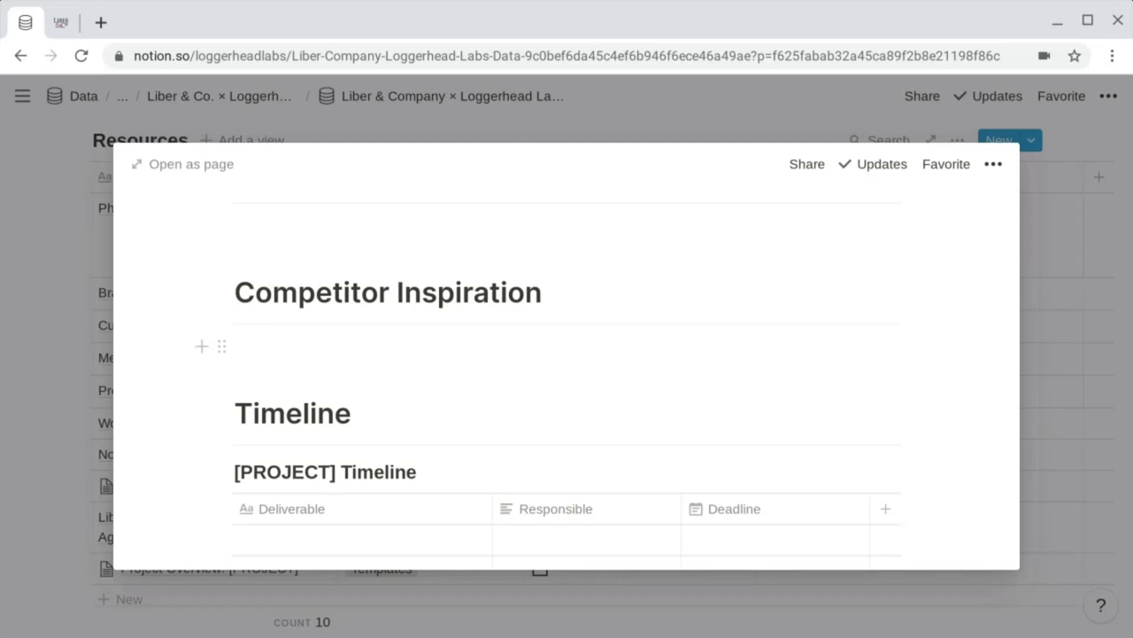
pyautogui.scroll(-3, 567, 372)
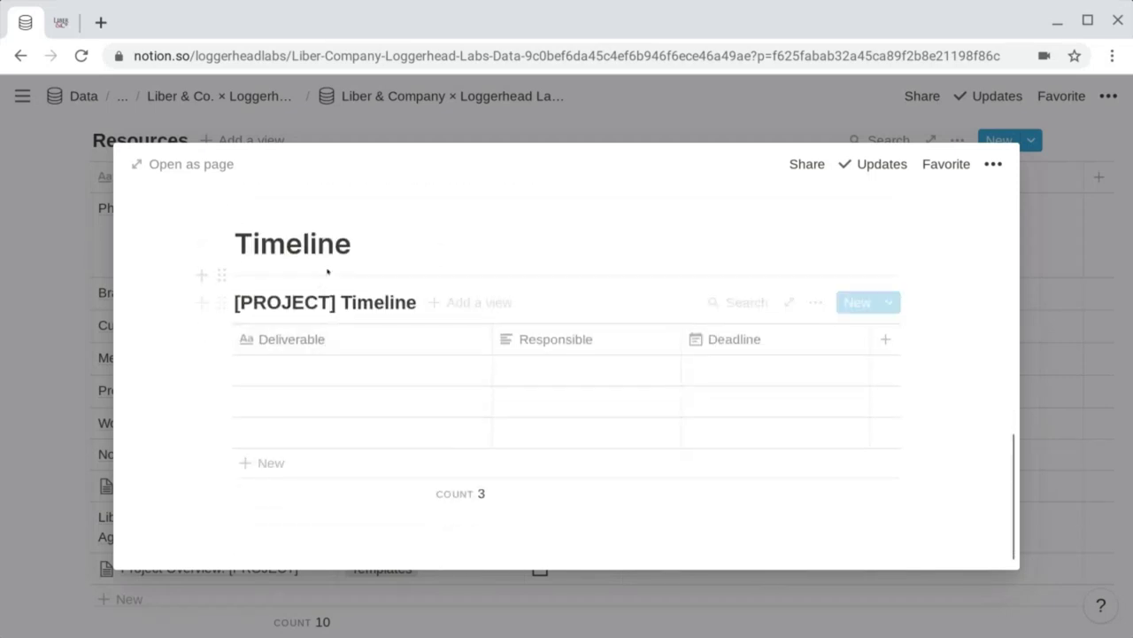
pyautogui.scroll(3, 322, 290)
pyautogui.scroll(1, 328, 323)
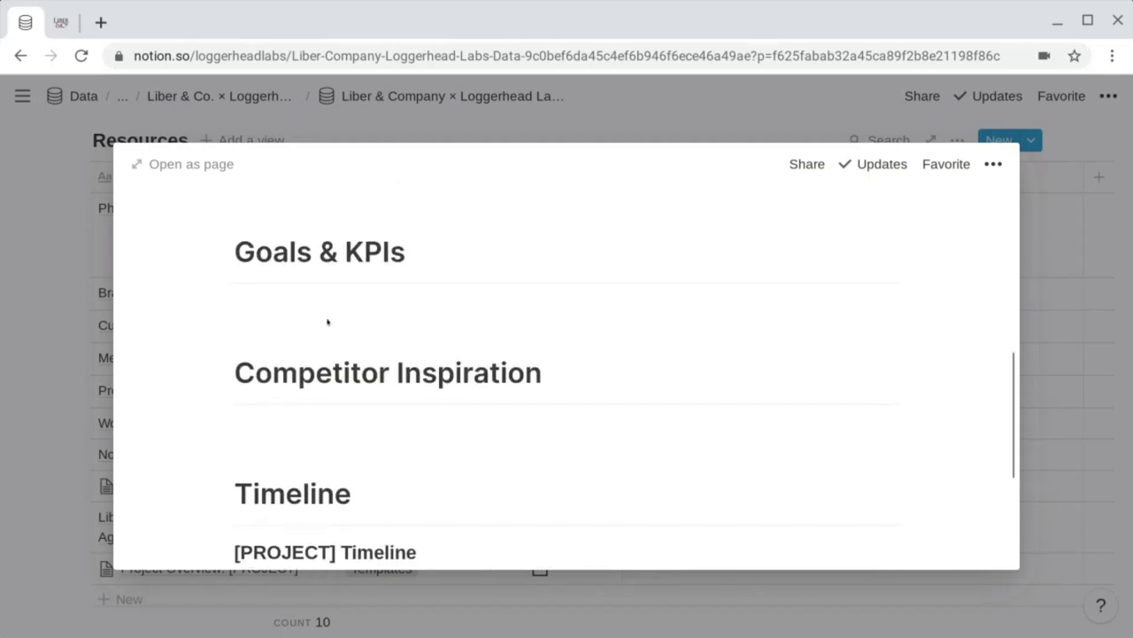
pyautogui.click(44, 361)
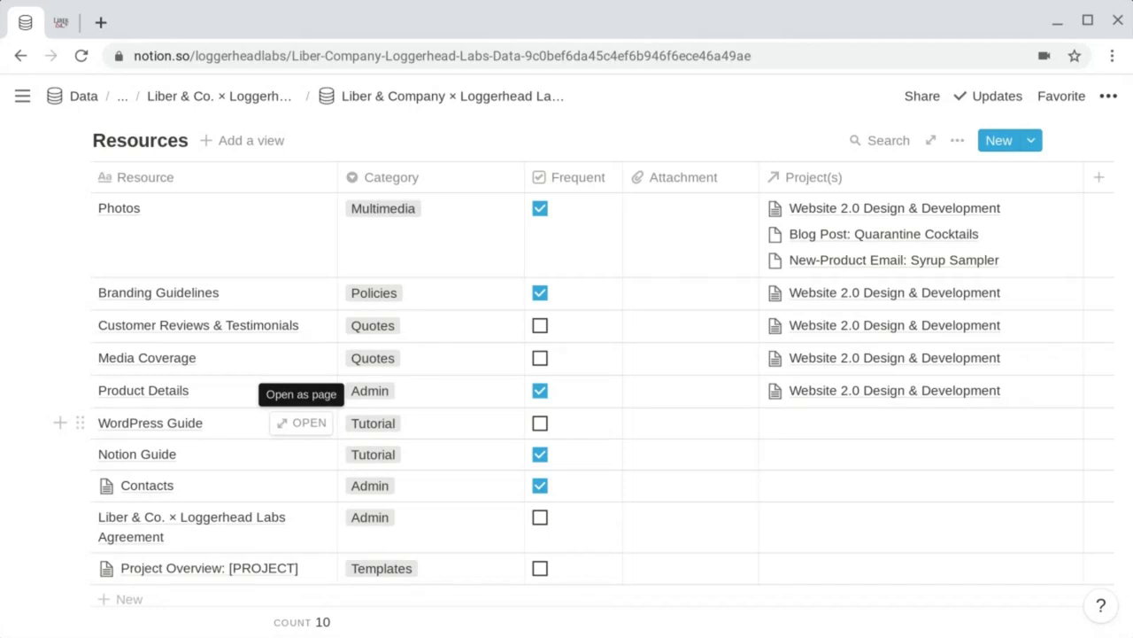
# Step: Open the Contacts resource as a full page and examine its All Contacts gallery
pyautogui.scroll(1, 592, 367)
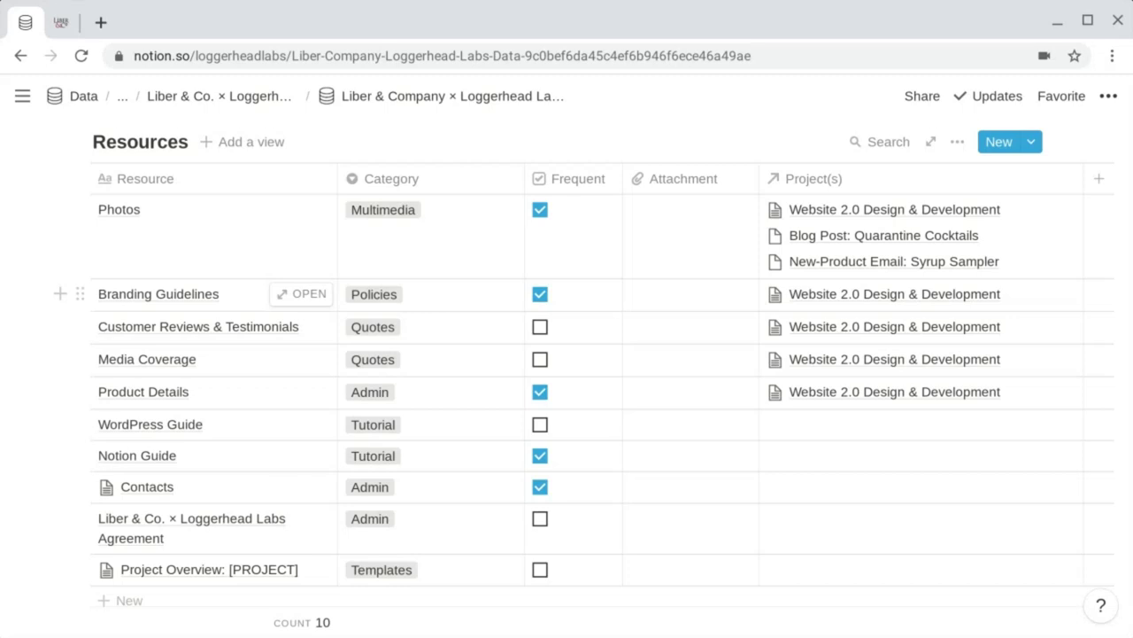
pyautogui.scroll(-1, 592, 364)
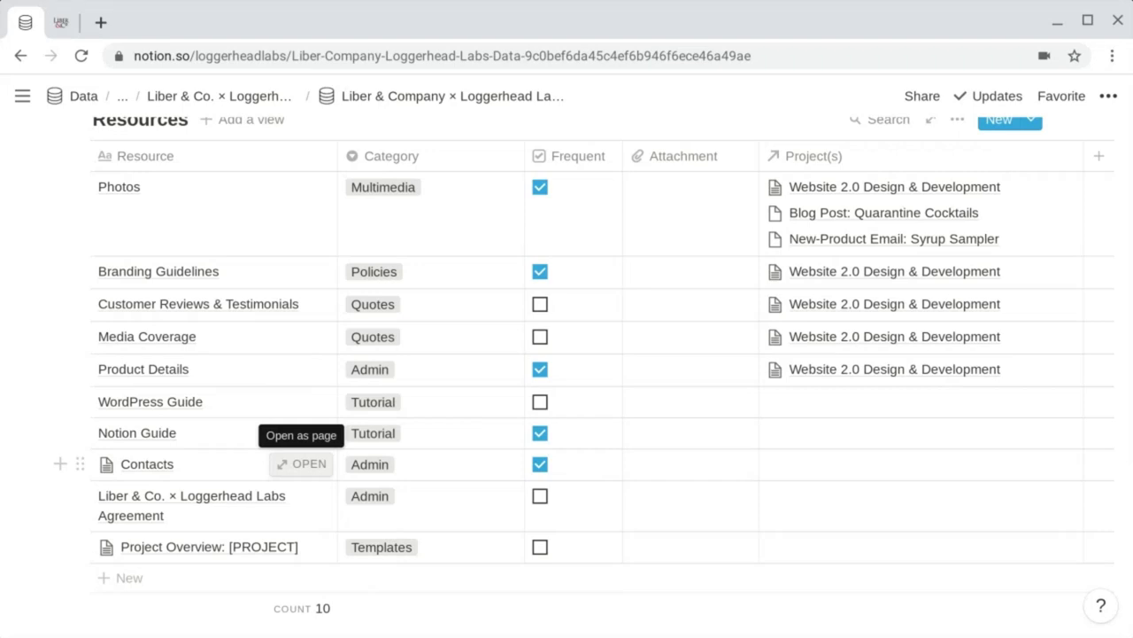
pyautogui.click(299, 464)
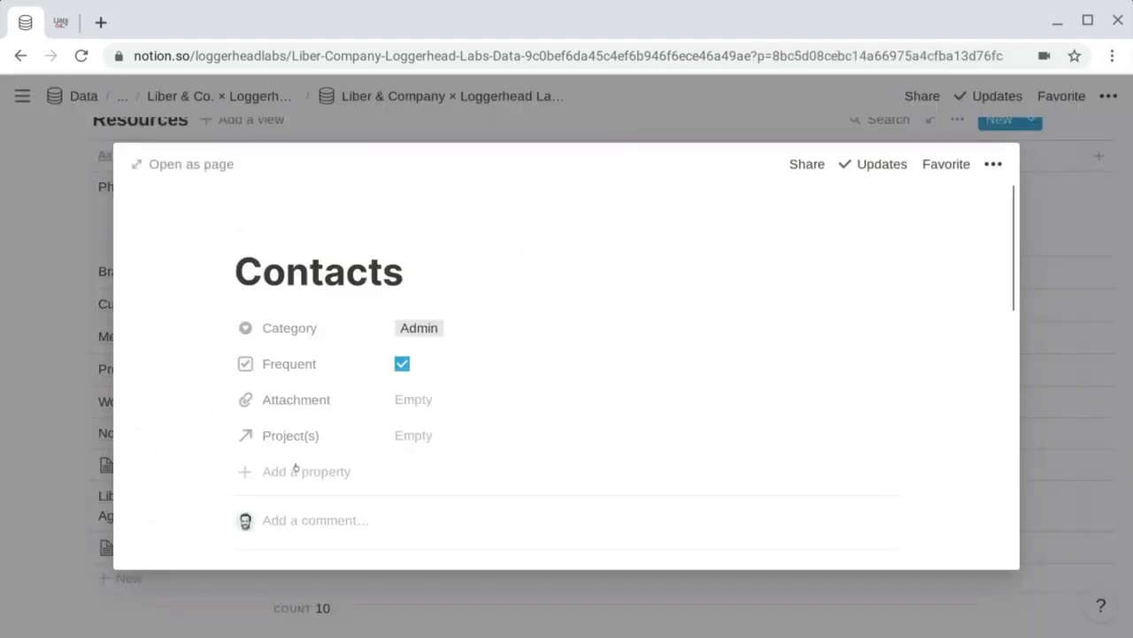
pyautogui.click(185, 164)
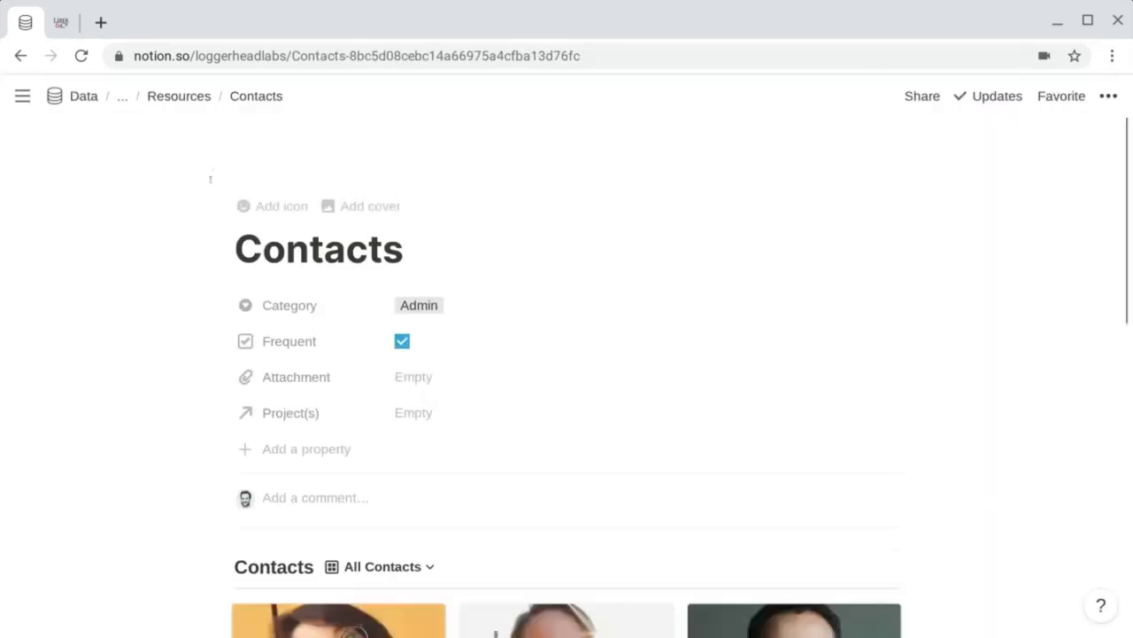
pyautogui.scroll(-5, 224, 288)
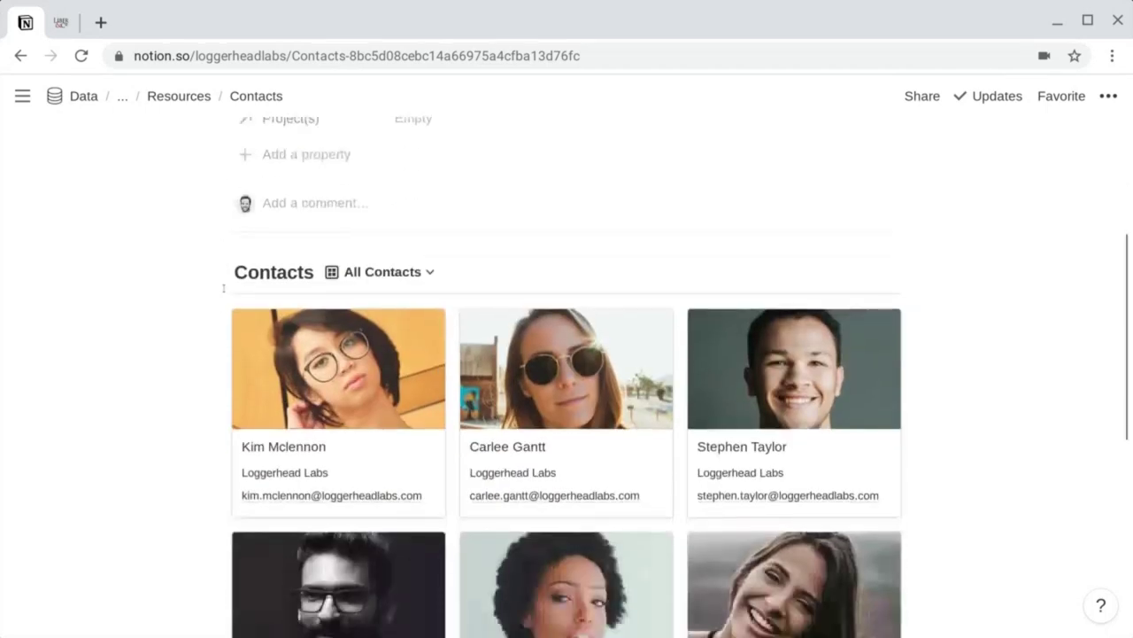
pyautogui.scroll(-1, 386, 191)
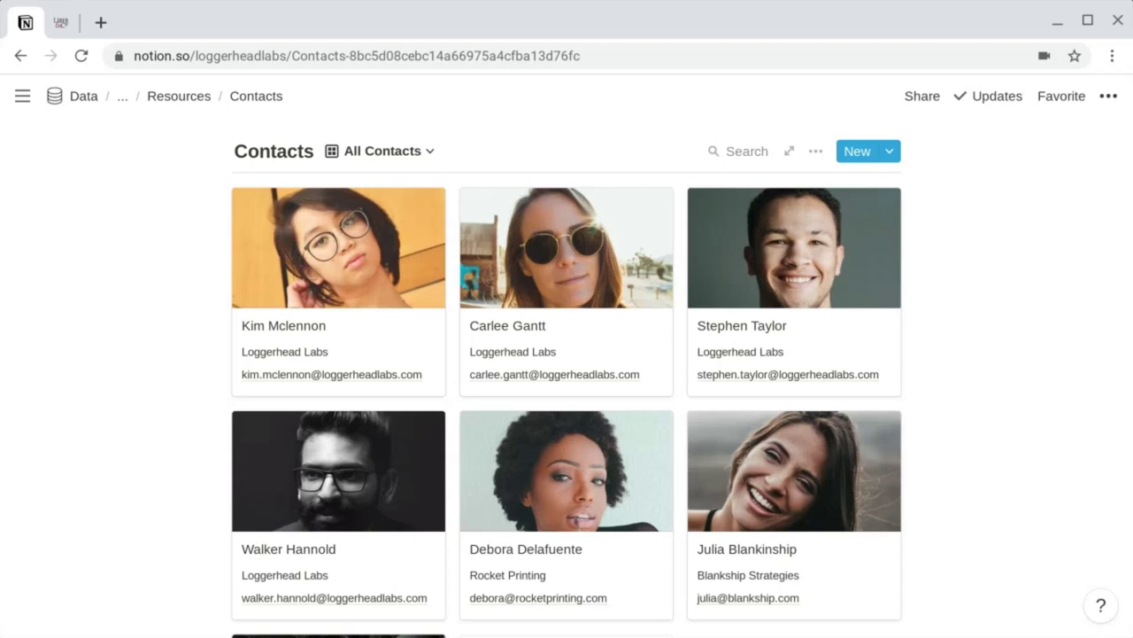
# Step: Return from the Contacts page to the Liber & Company data page and go back to its Projects database
pyautogui.click(20, 55)
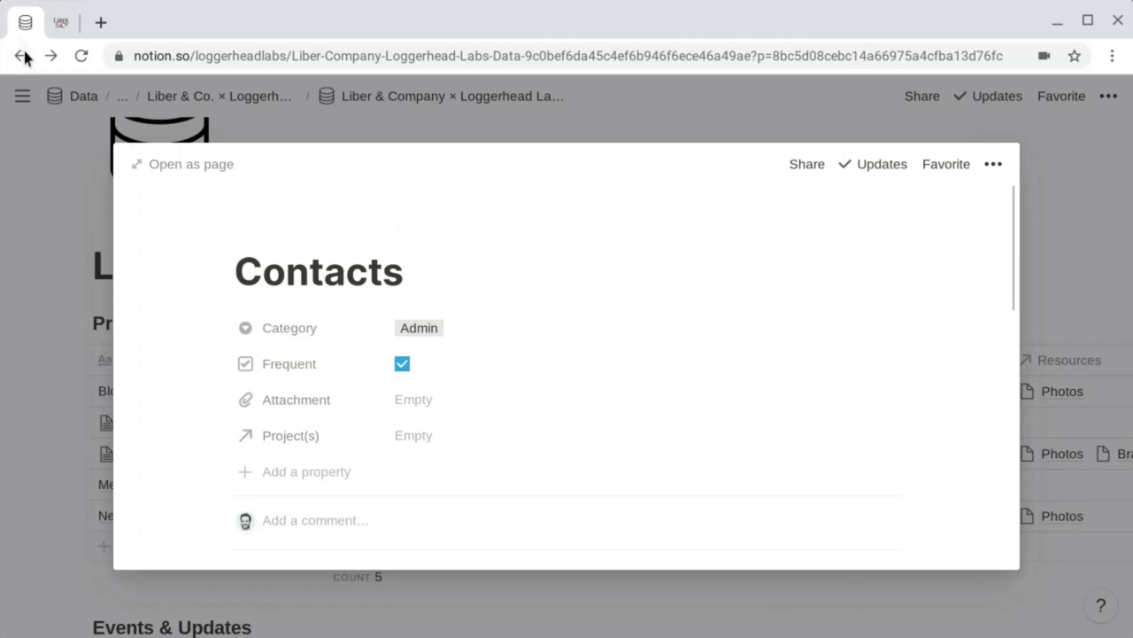
pyautogui.click(23, 56)
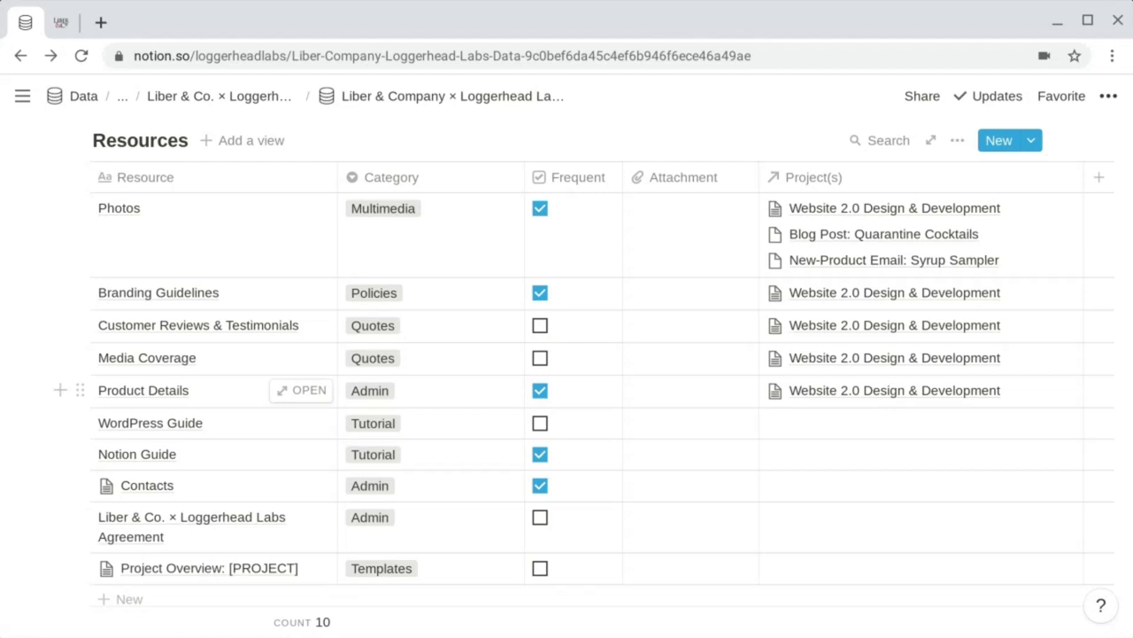
pyautogui.scroll(4, 591, 364)
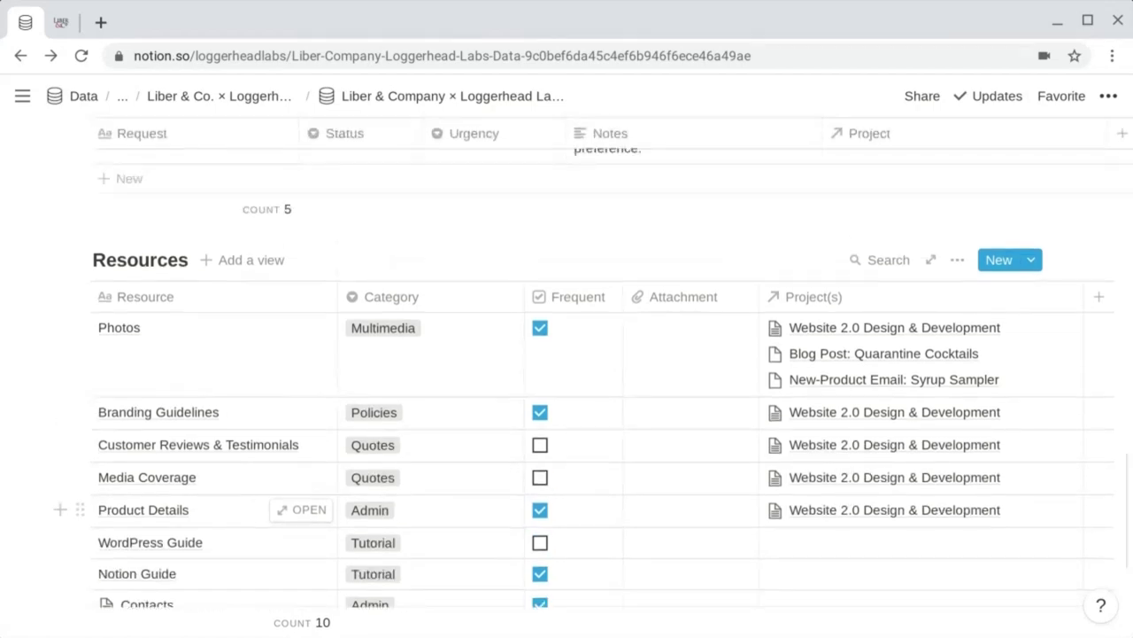
pyautogui.scroll(5, 591, 365)
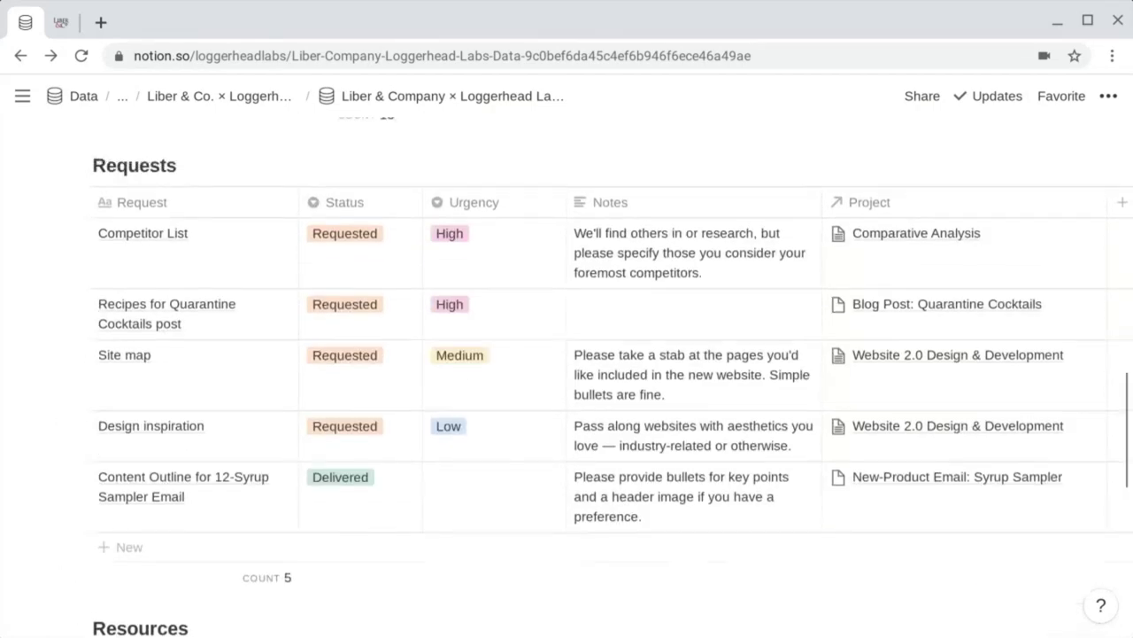
pyautogui.scroll(7, 591, 365)
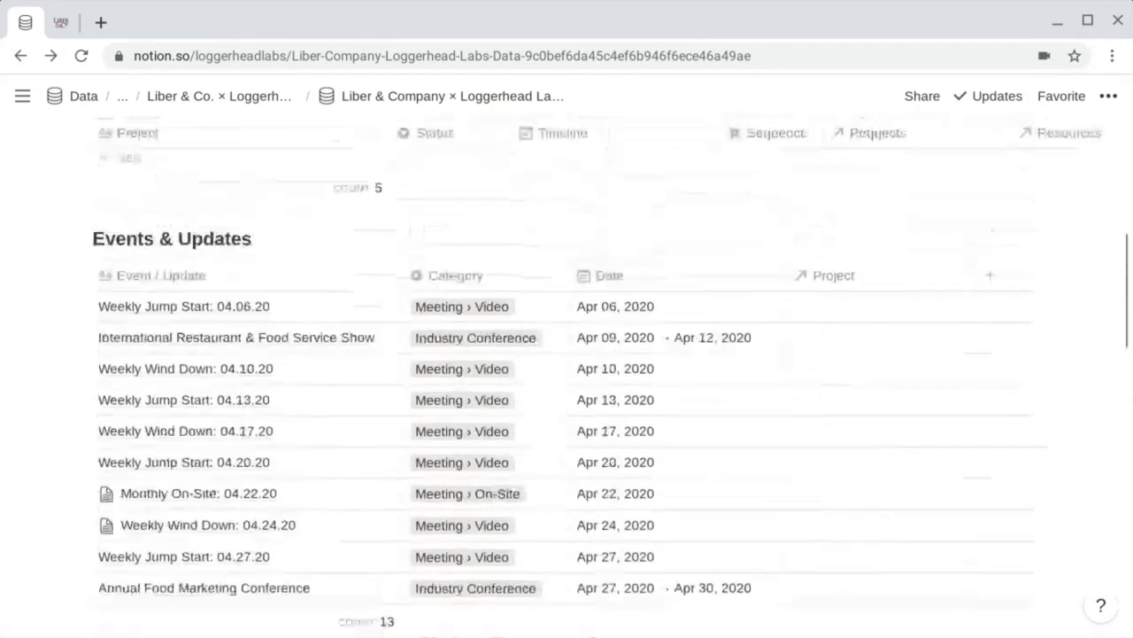
pyautogui.scroll(2, 592, 365)
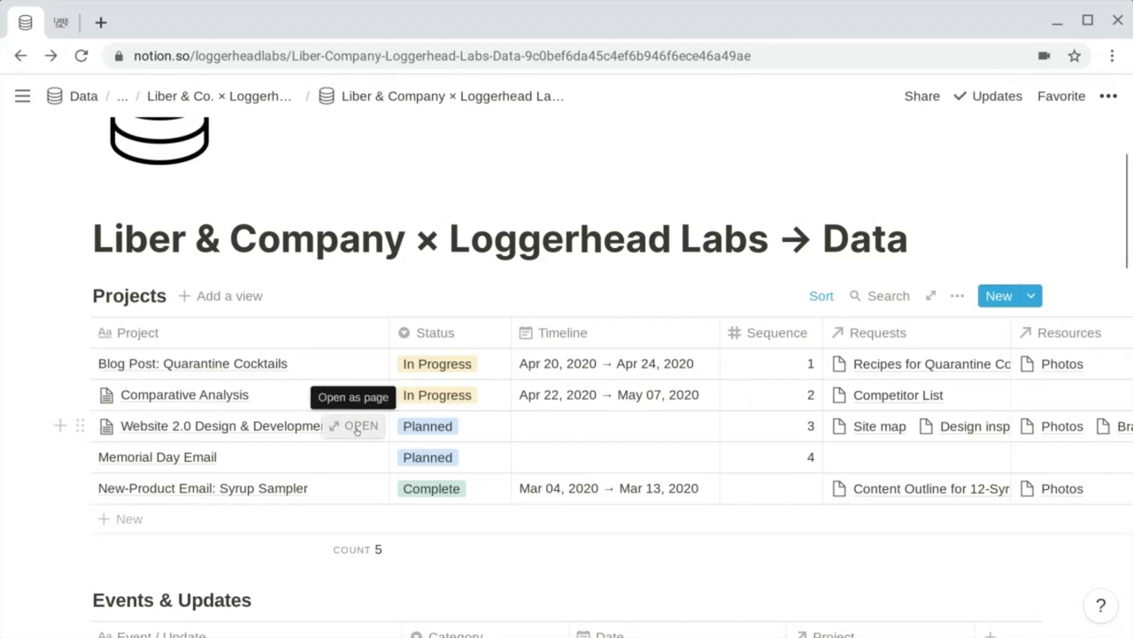
# Step: Open the Website 2.0 Design & Development project and examine its properties, Tasks list, Requests table and Resources gallery
pyautogui.click(356, 426)
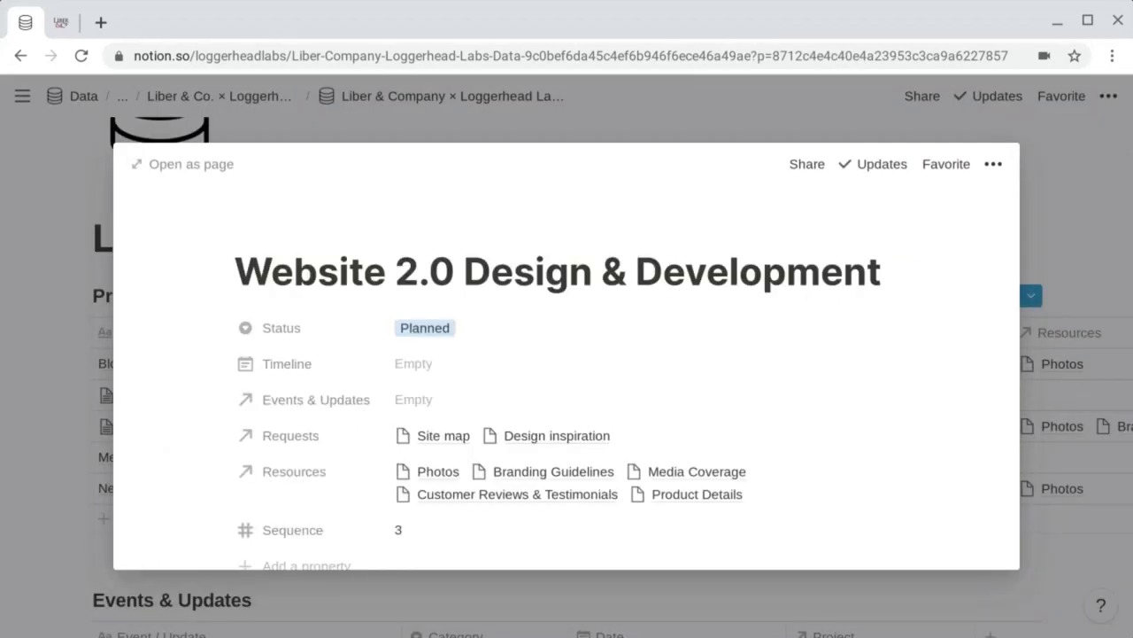
pyautogui.scroll(-1, 567, 381)
pyautogui.scroll(-5, 567, 354)
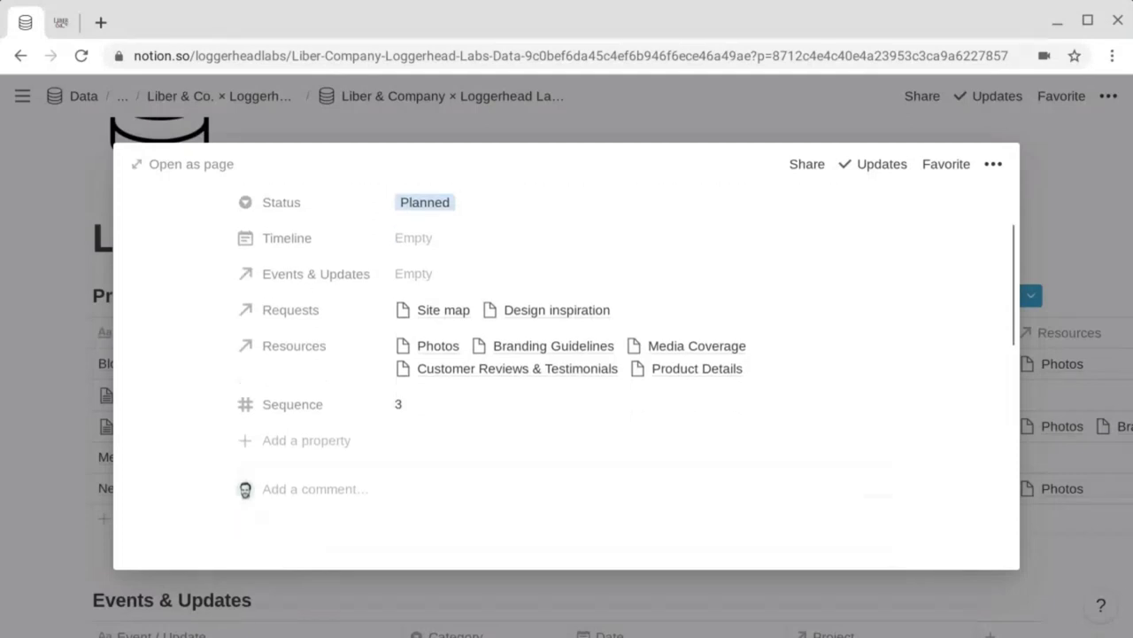
pyautogui.scroll(-4, 567, 354)
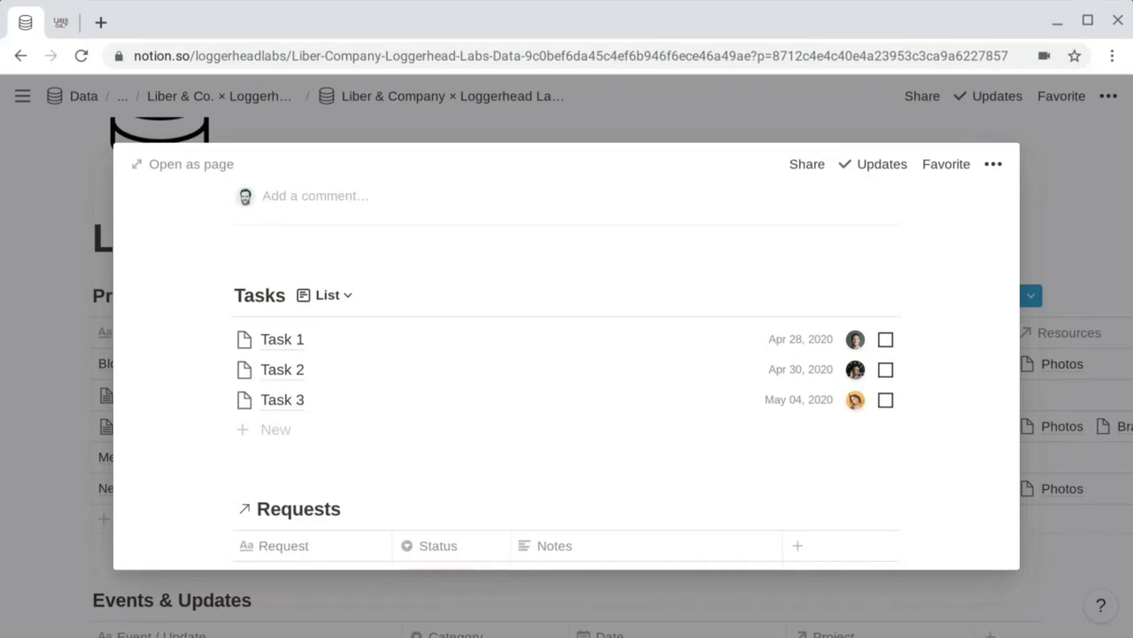
pyautogui.scroll(-3, 567, 389)
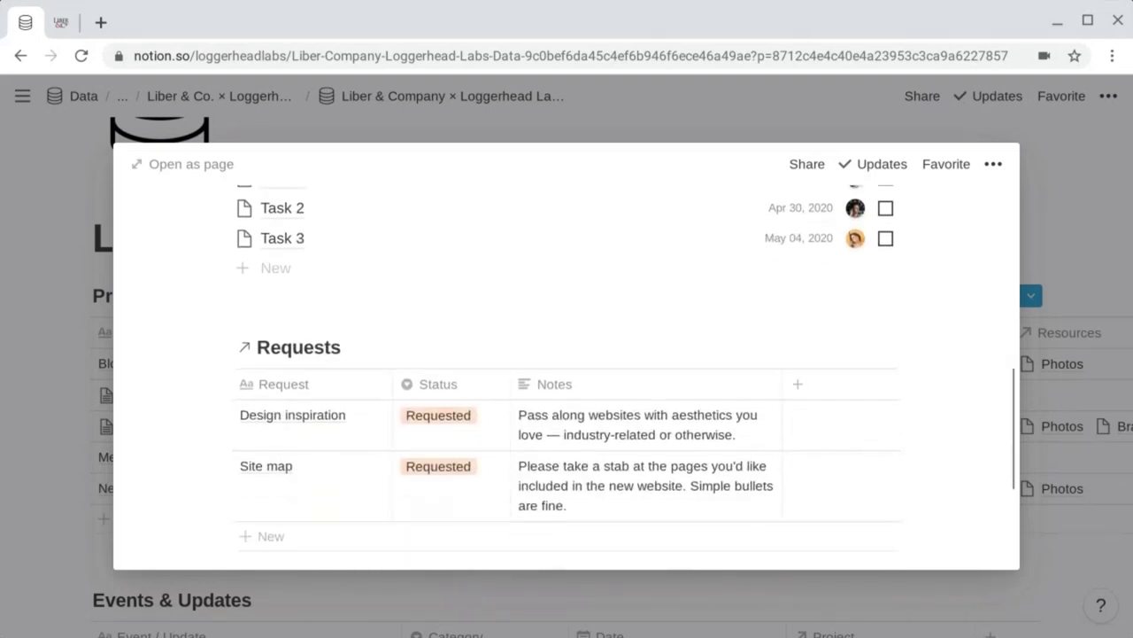
pyautogui.scroll(-3, 566, 389)
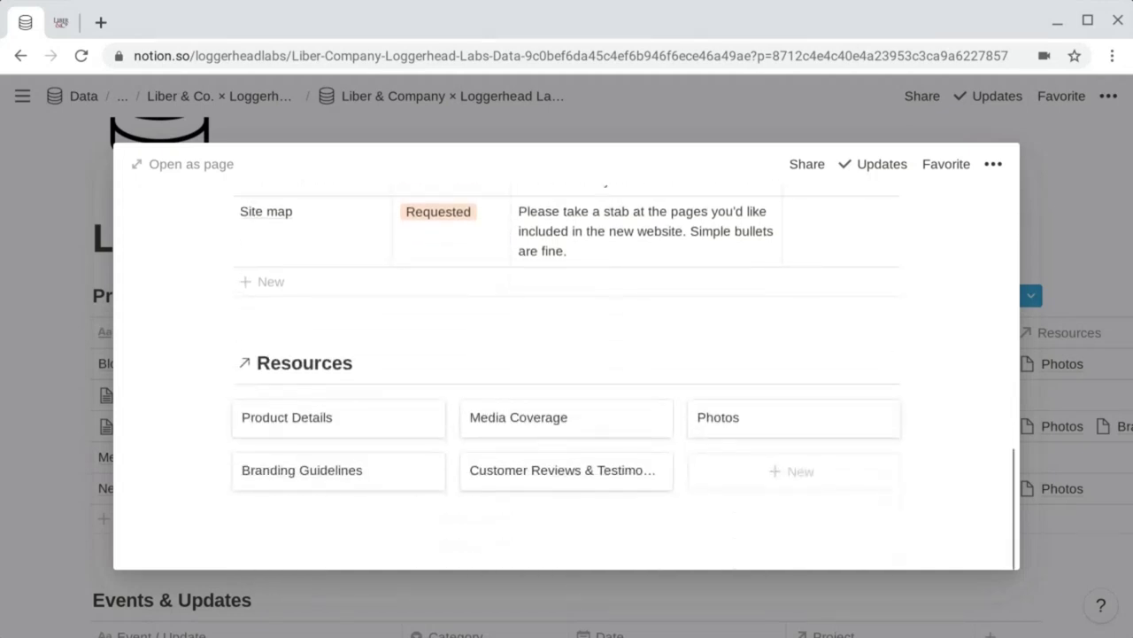
pyautogui.scroll(5, 567, 381)
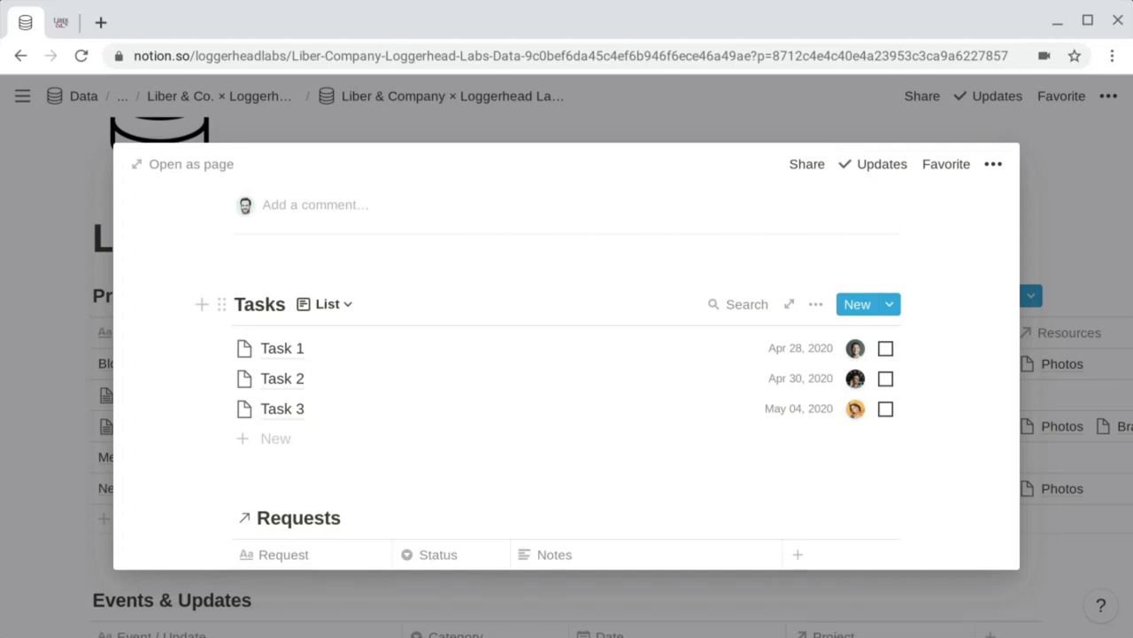
# Step: Inspect the filter applied to the linked Requests table inside the Website 2.0 project, leaving the filter as it is
pyautogui.scroll(-1, 566, 372)
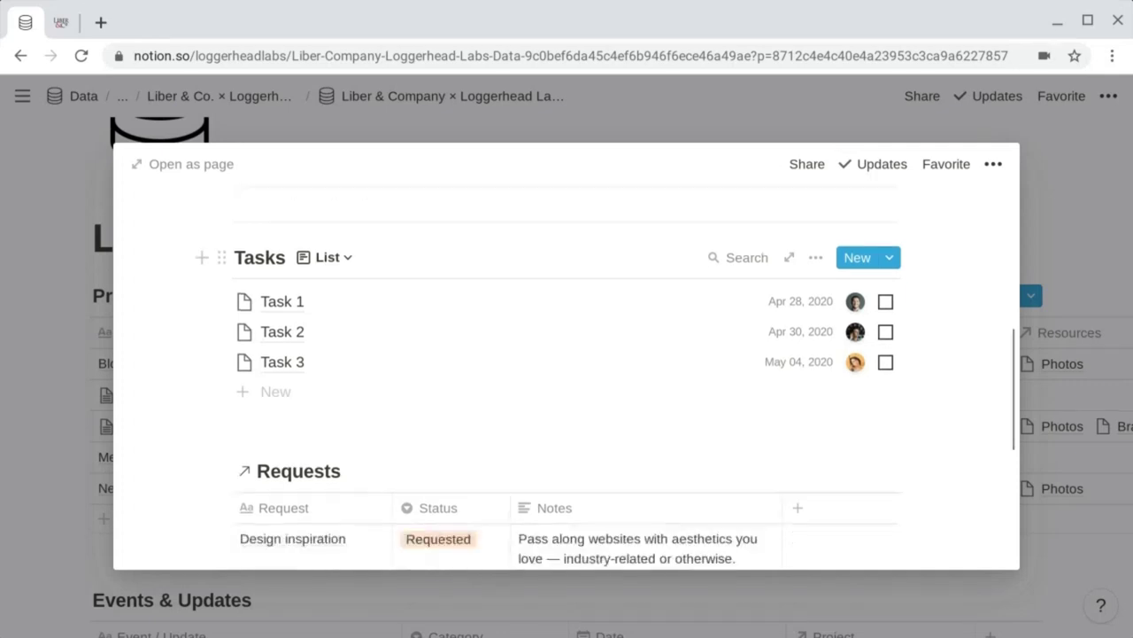
pyautogui.scroll(1, 567, 372)
pyautogui.scroll(-3, 566, 372)
pyautogui.scroll(-1, 310, 319)
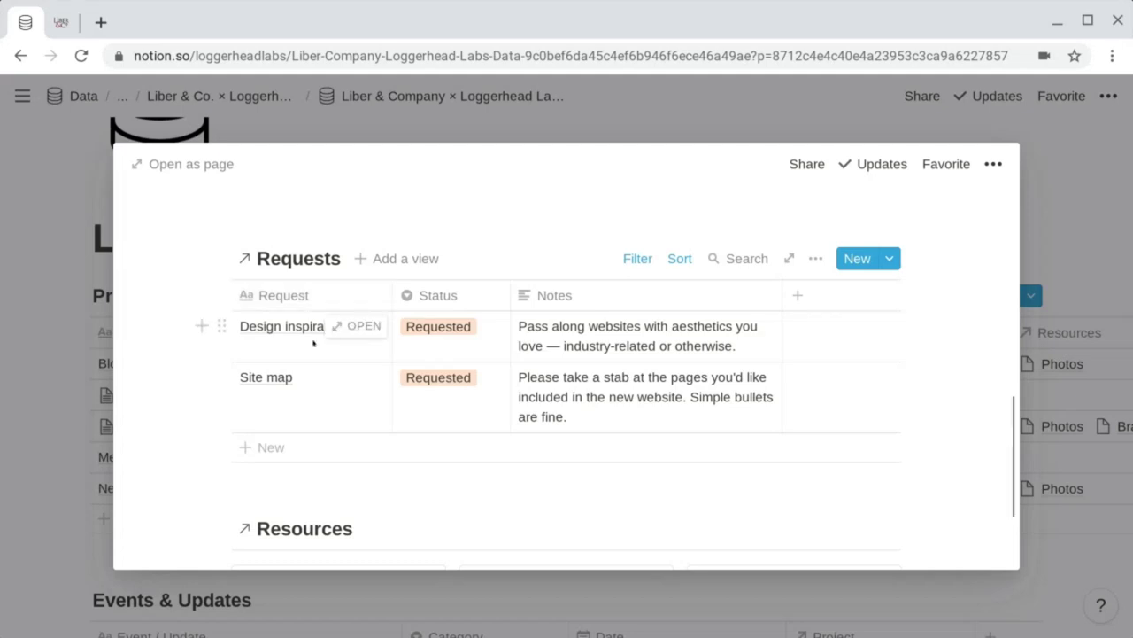
pyautogui.click(625, 259)
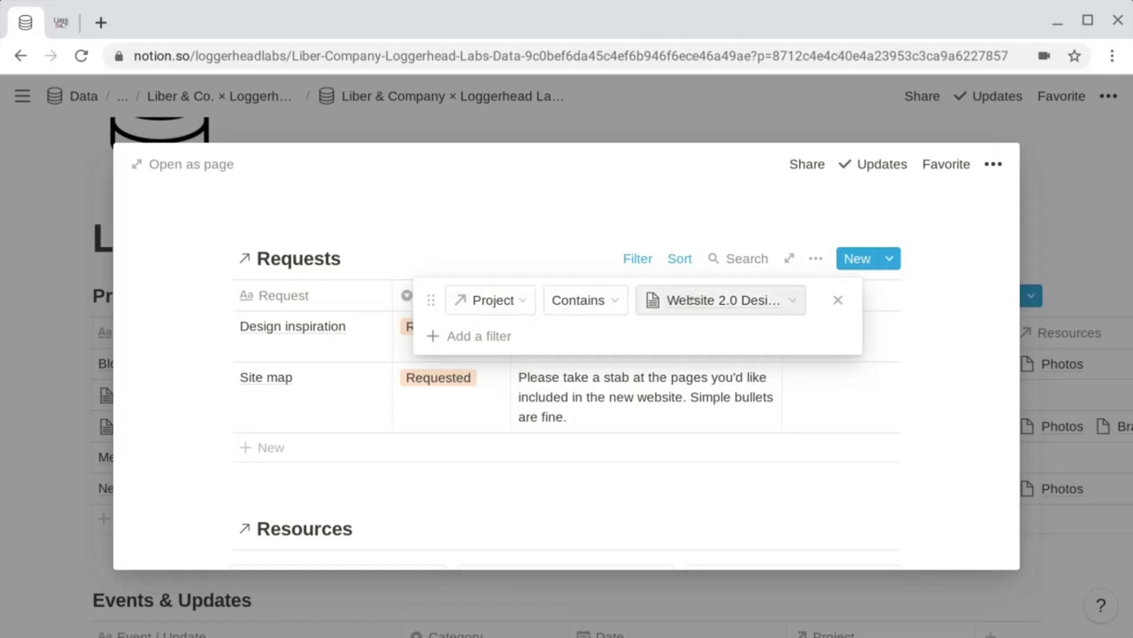
pyautogui.click(185, 363)
# Step: Compare the project's Requests and Resources relation properties with the linked tables in the page body
pyautogui.scroll(6, 184, 364)
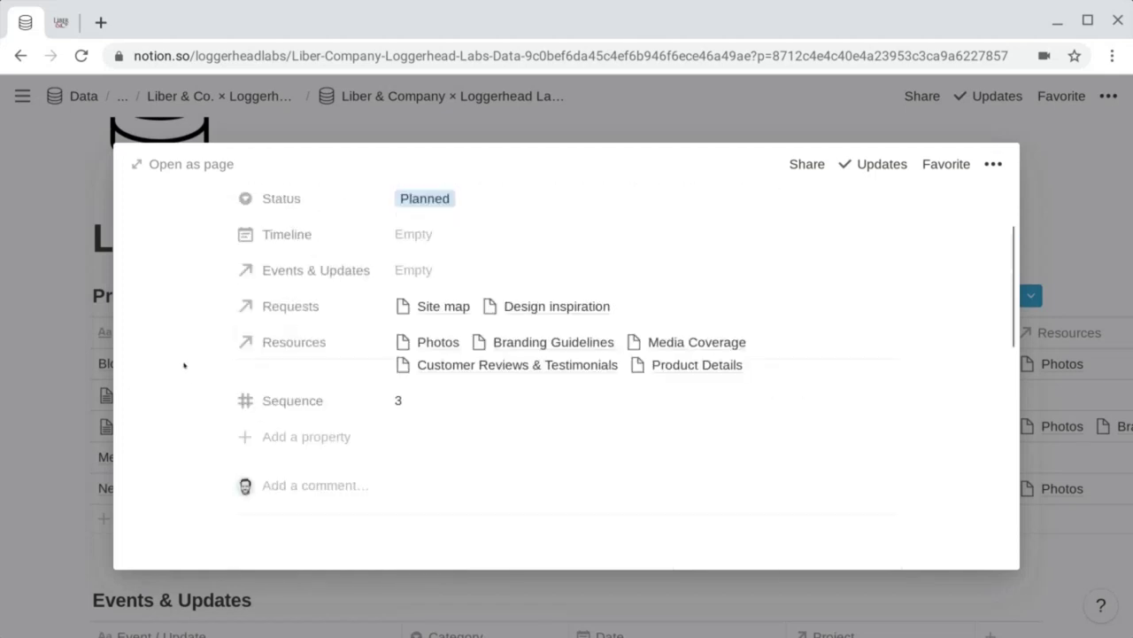
pyautogui.scroll(2, 184, 364)
pyautogui.scroll(-6, 184, 366)
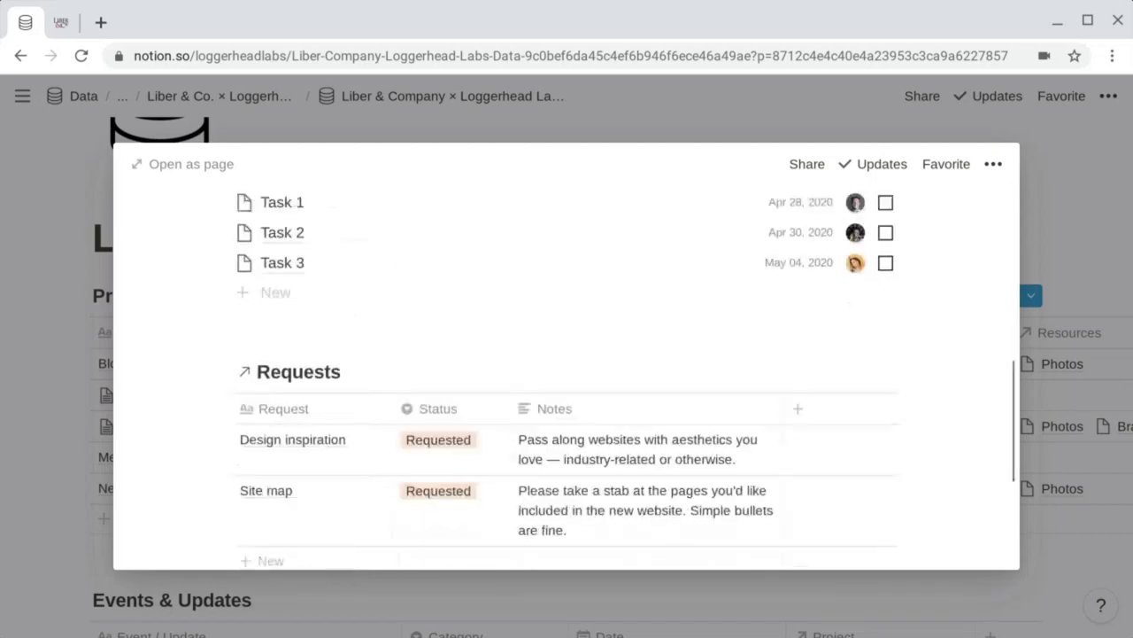
# Step: Leave the Website 2.0 project and examine the Project relation column in the master Requests database
pyautogui.scroll(-3, 266, 366)
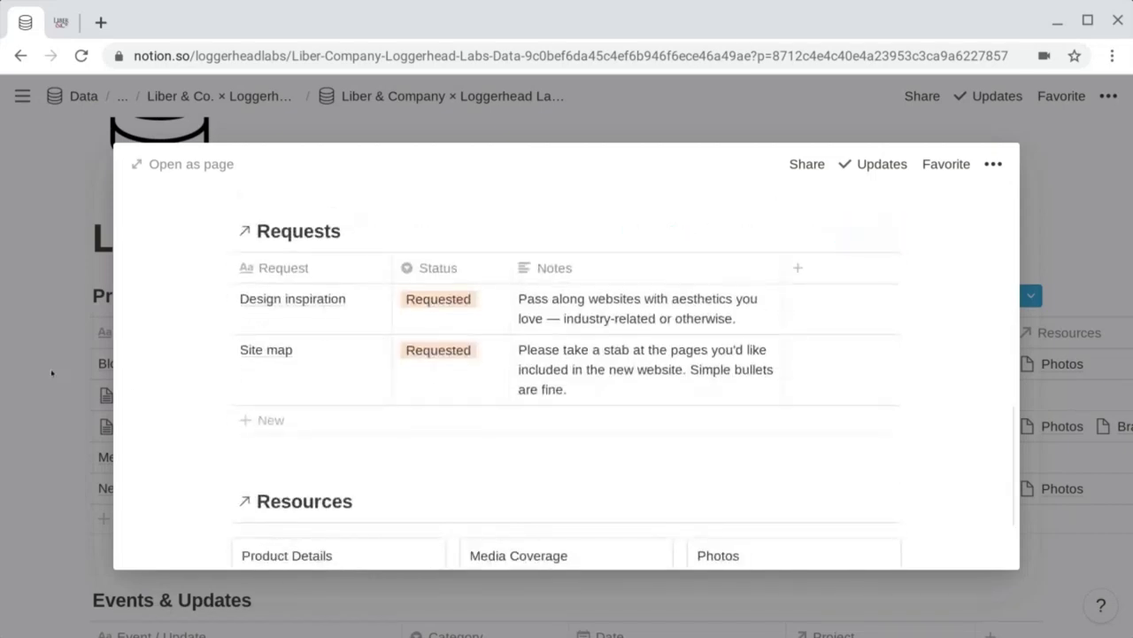
pyautogui.click(51, 373)
pyautogui.scroll(-6, 52, 373)
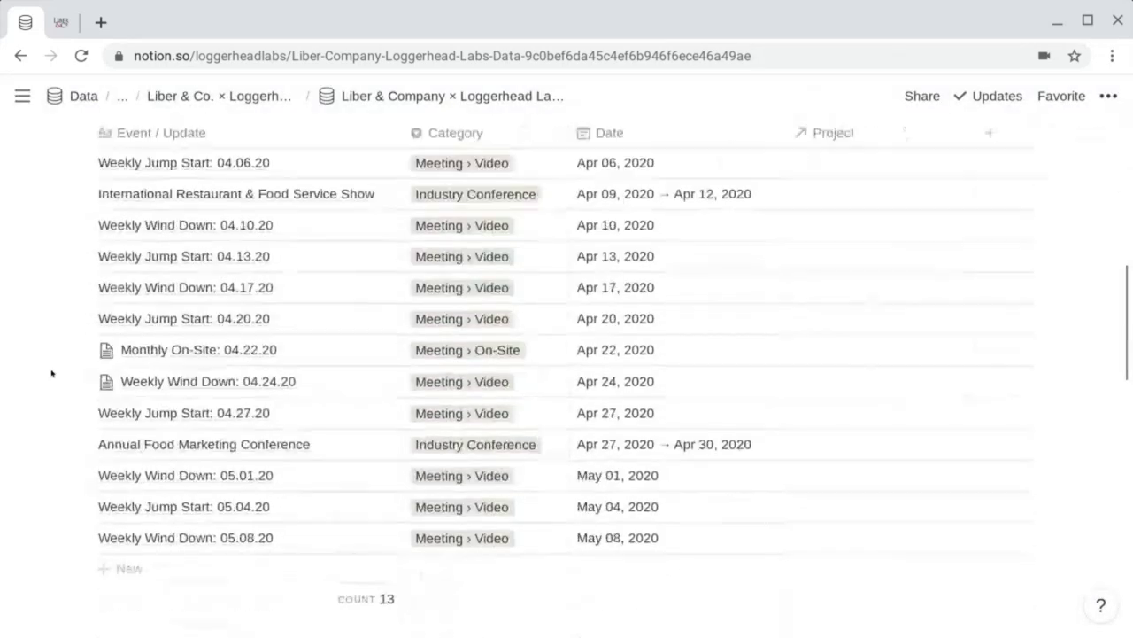
pyautogui.scroll(-6, 52, 372)
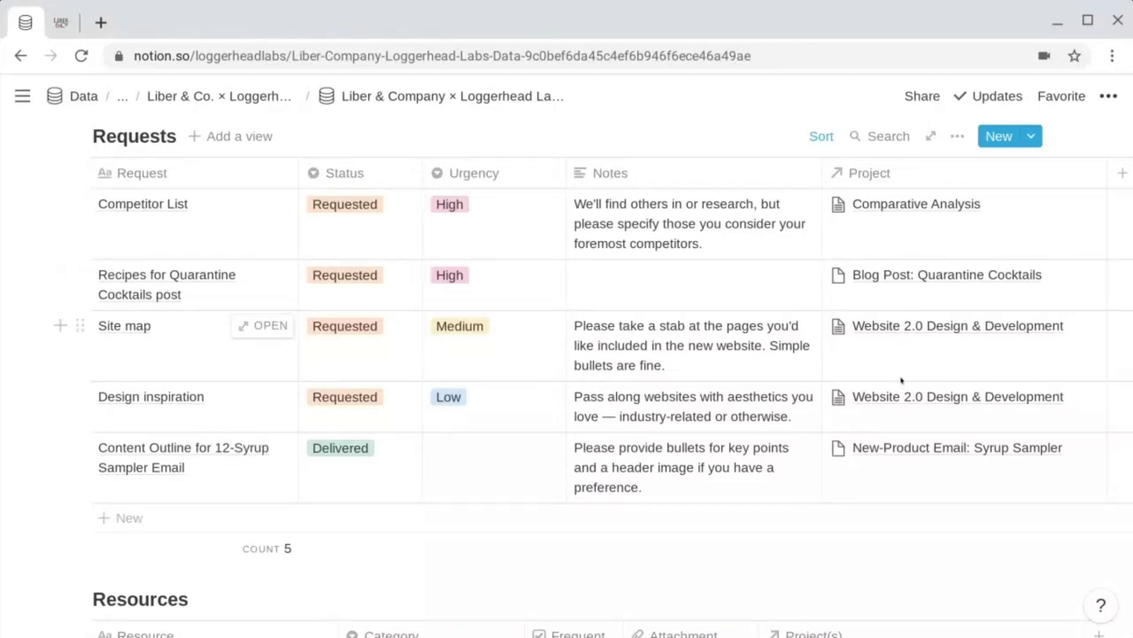
# Step: Reopen the Website 2.0 Design & Development project and inspect the filter applied to its linked Resources gallery
pyautogui.scroll(15, 319, 374)
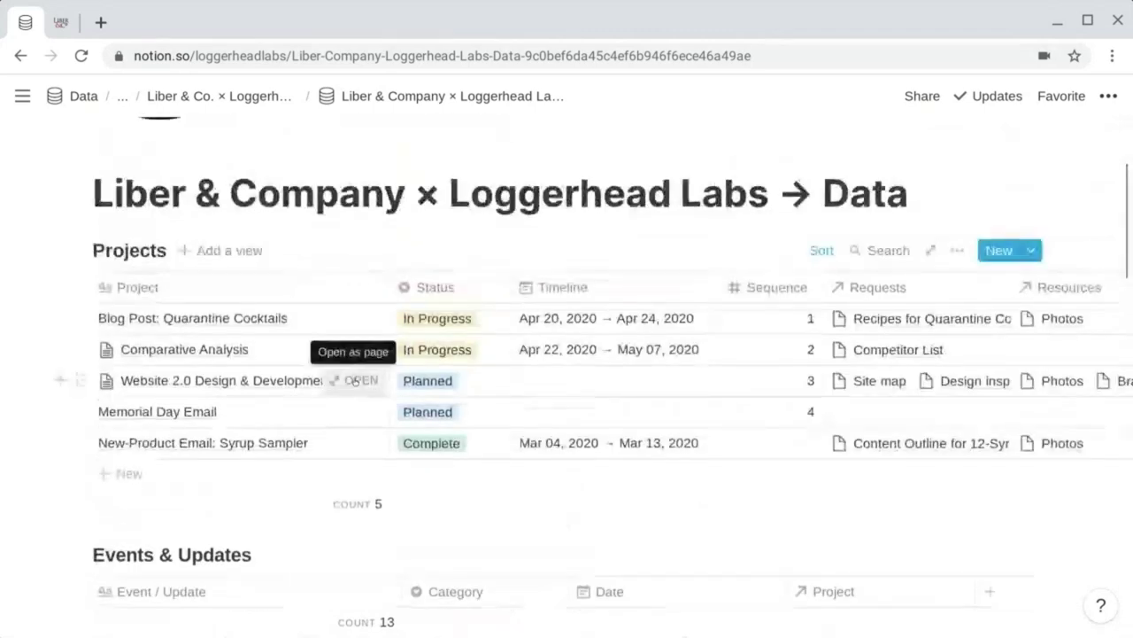
pyautogui.click(357, 378)
pyautogui.scroll(-10, 355, 382)
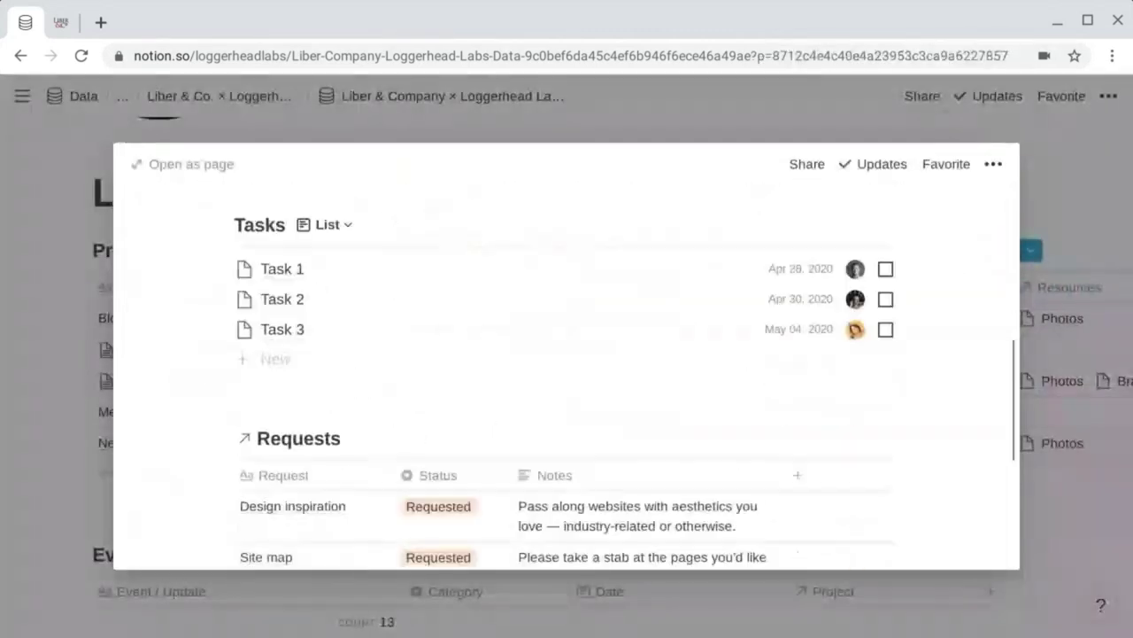
pyautogui.scroll(-3, 567, 372)
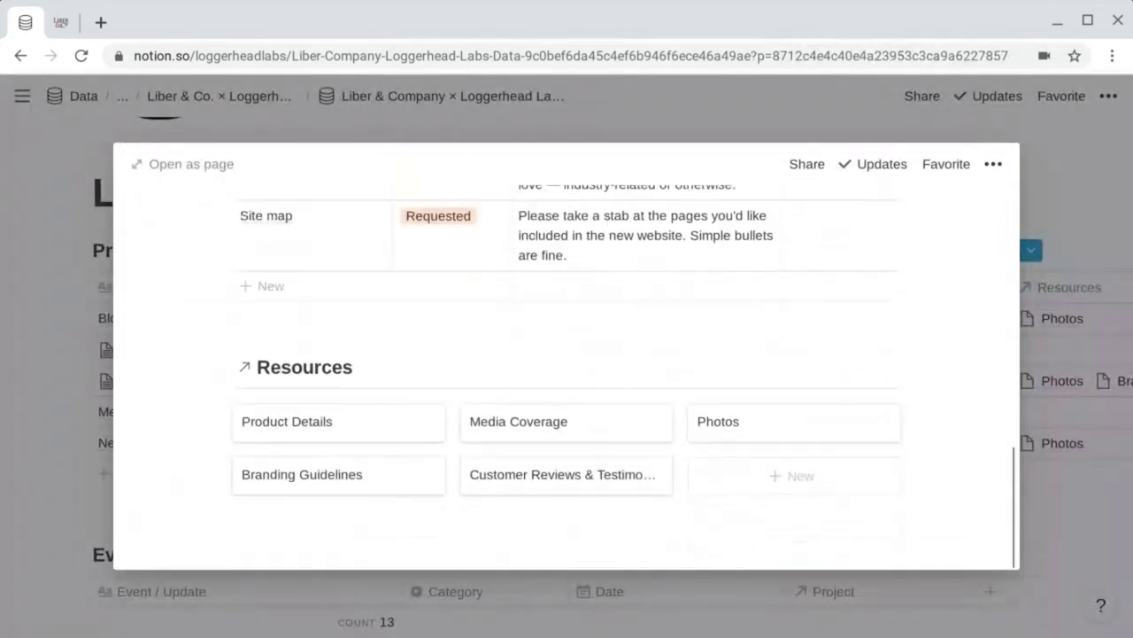
pyautogui.moveTo(594, 331)
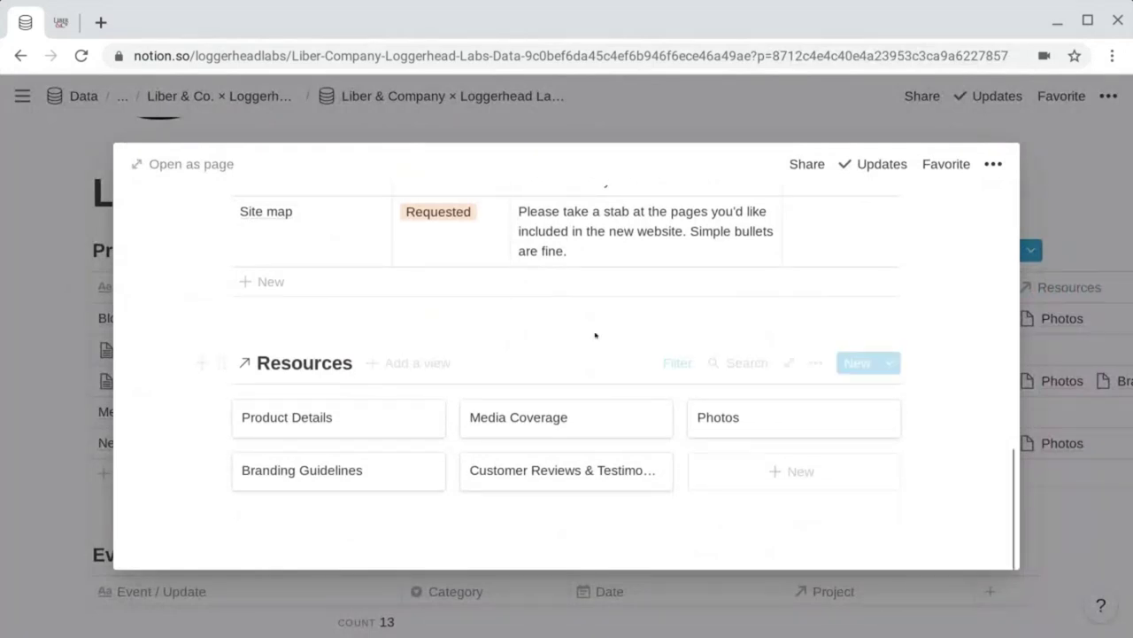
pyautogui.click(677, 363)
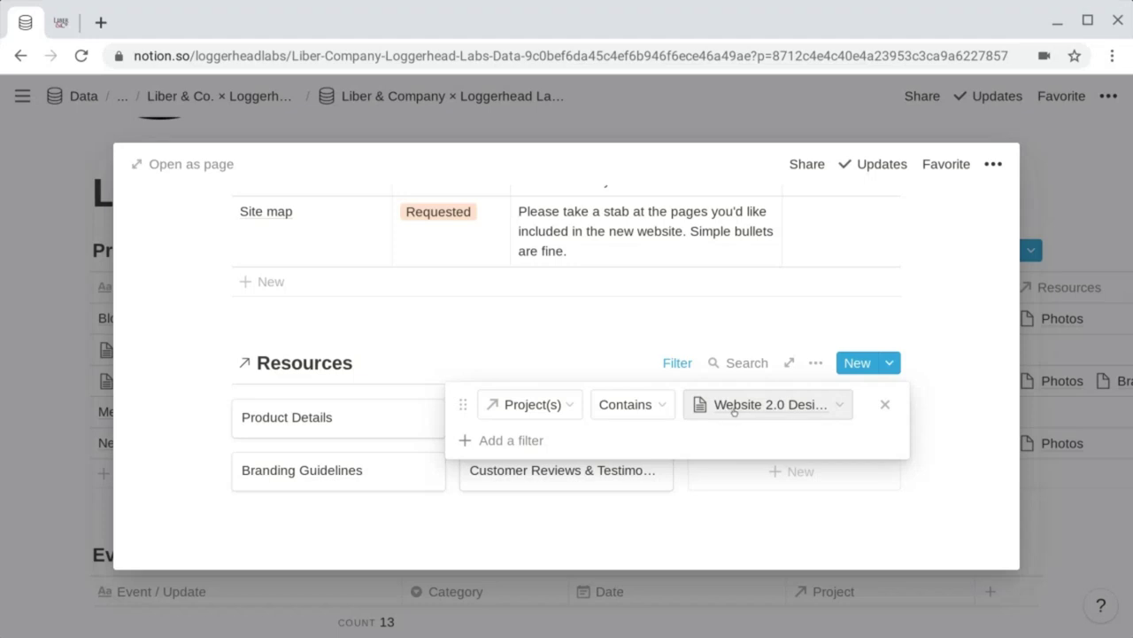
pyautogui.click(163, 452)
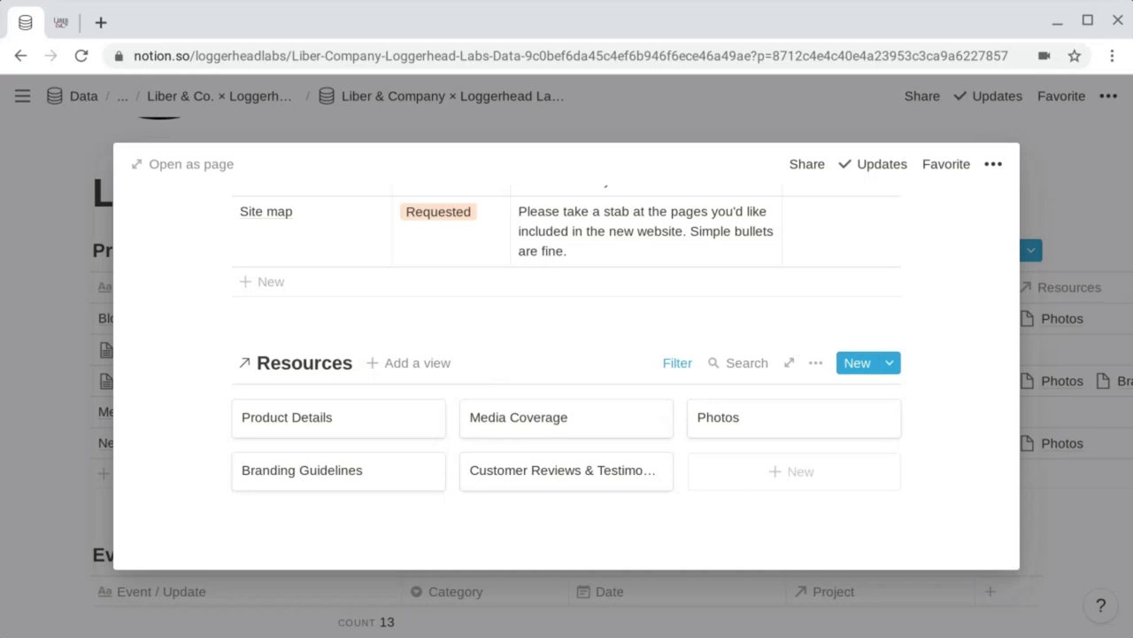
# Step: Examine the project's Tasks in the Table view, restore the List view, and close the project
pyautogui.scroll(3, 567, 372)
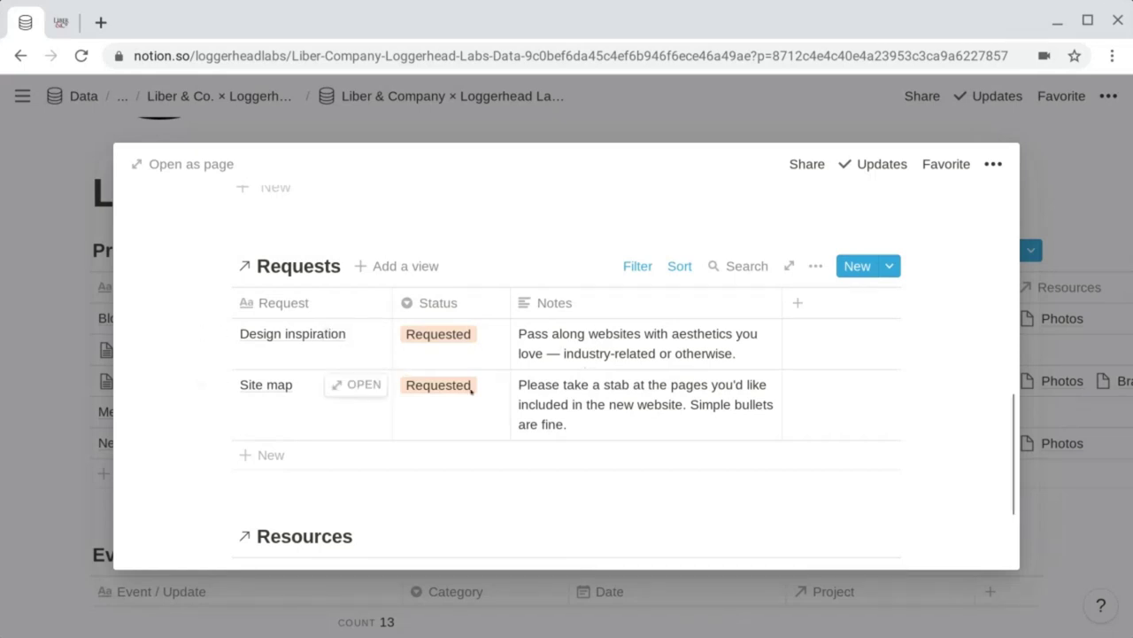
pyautogui.scroll(3, 172, 345)
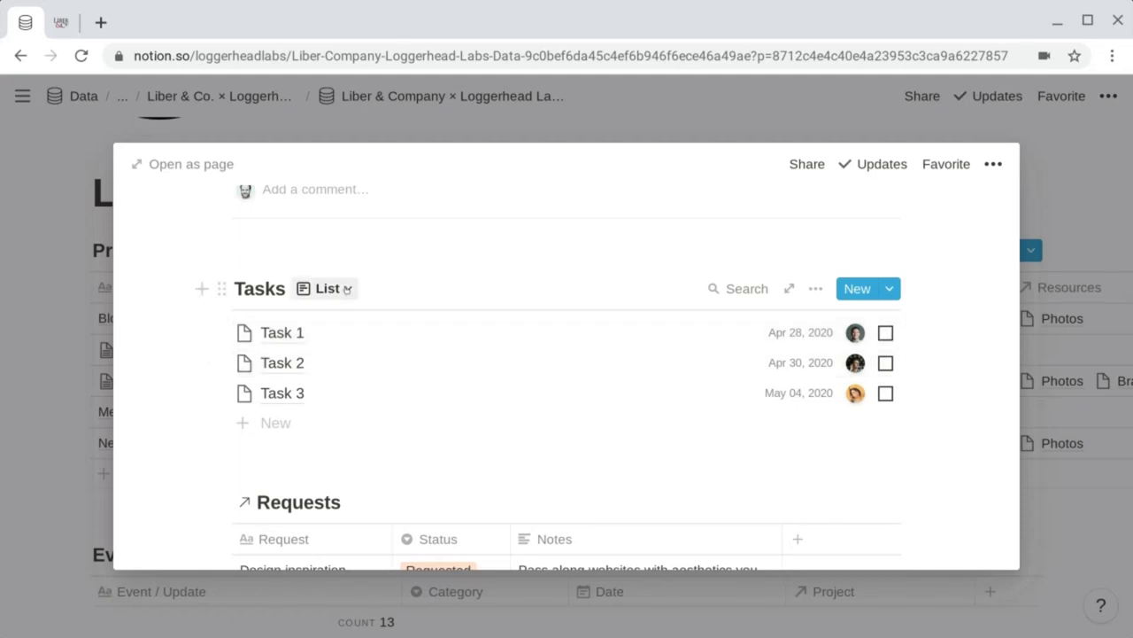
pyautogui.click(328, 289)
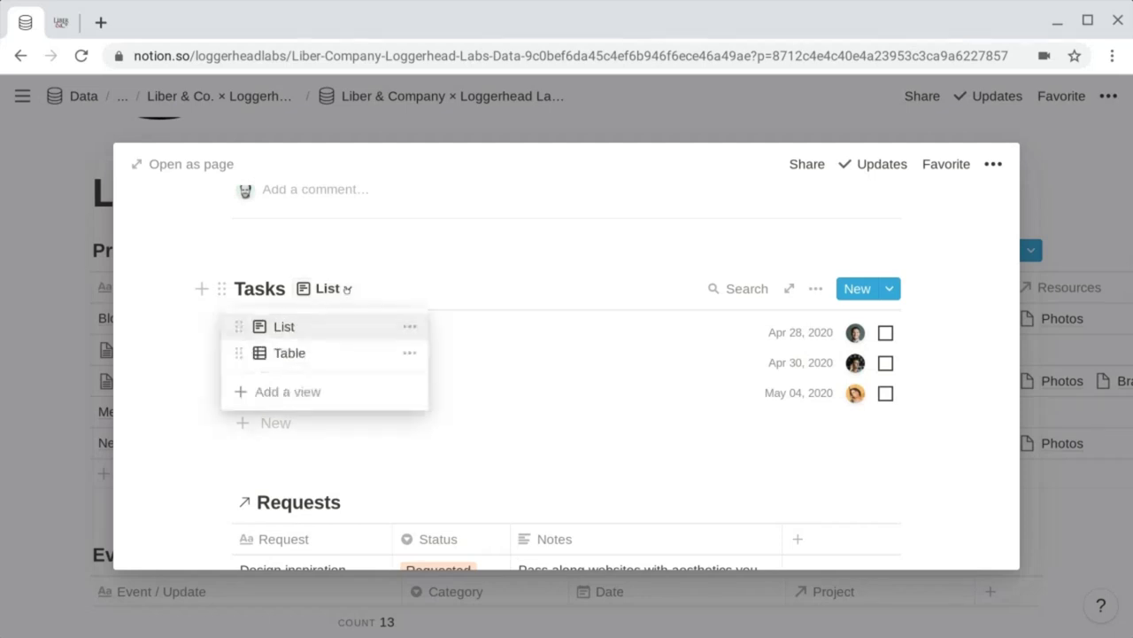
pyautogui.click(341, 358)
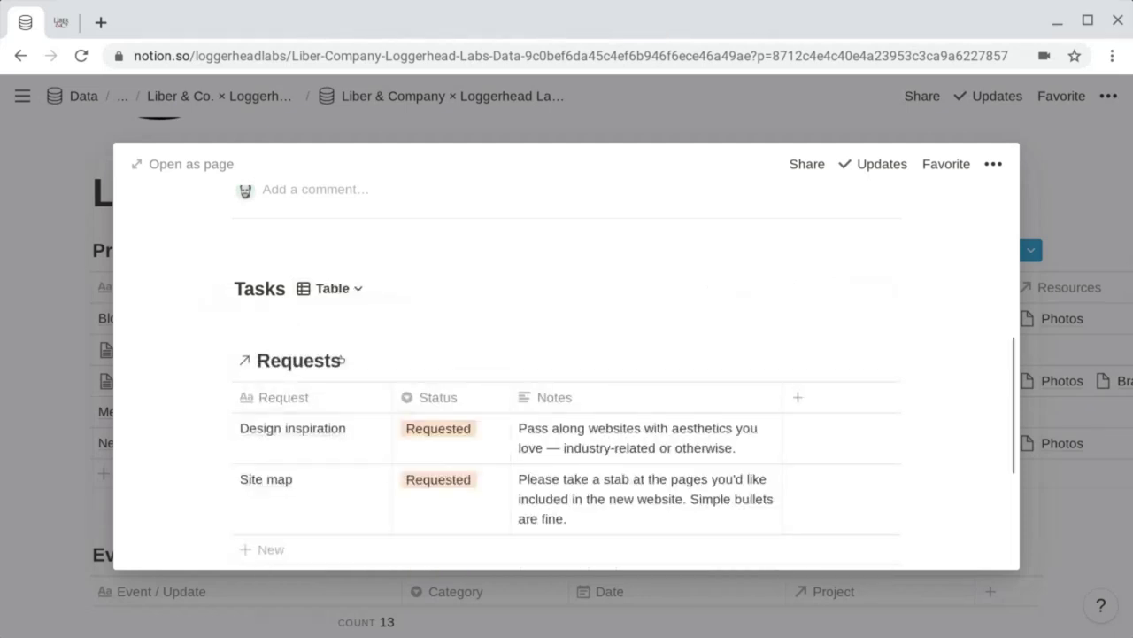
pyautogui.scroll(-1, 313, 415)
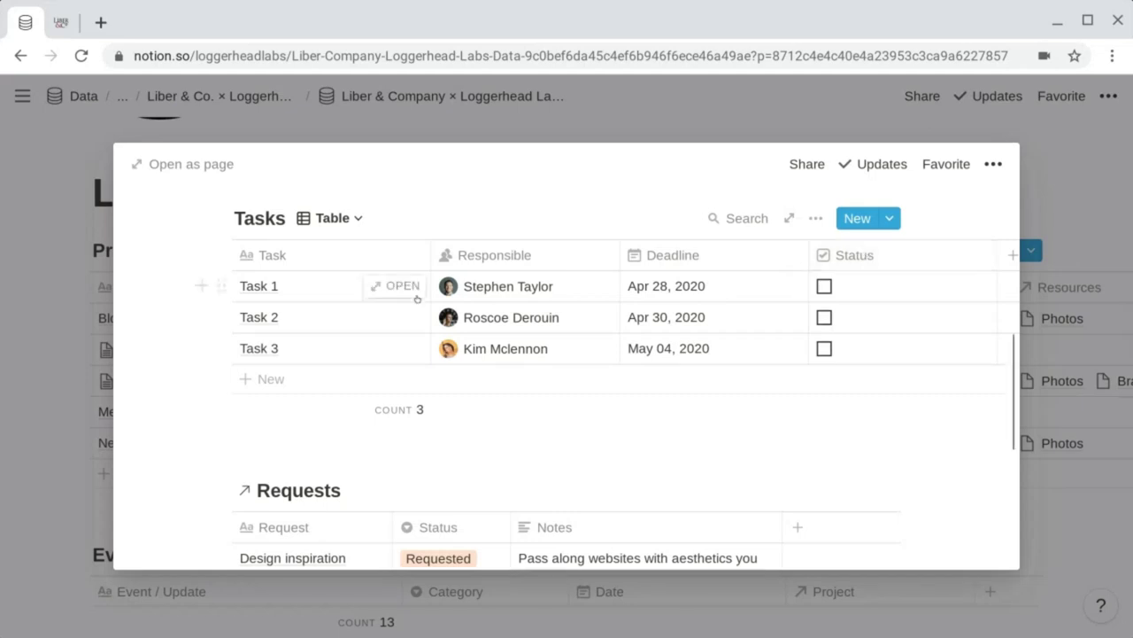
pyautogui.click(349, 218)
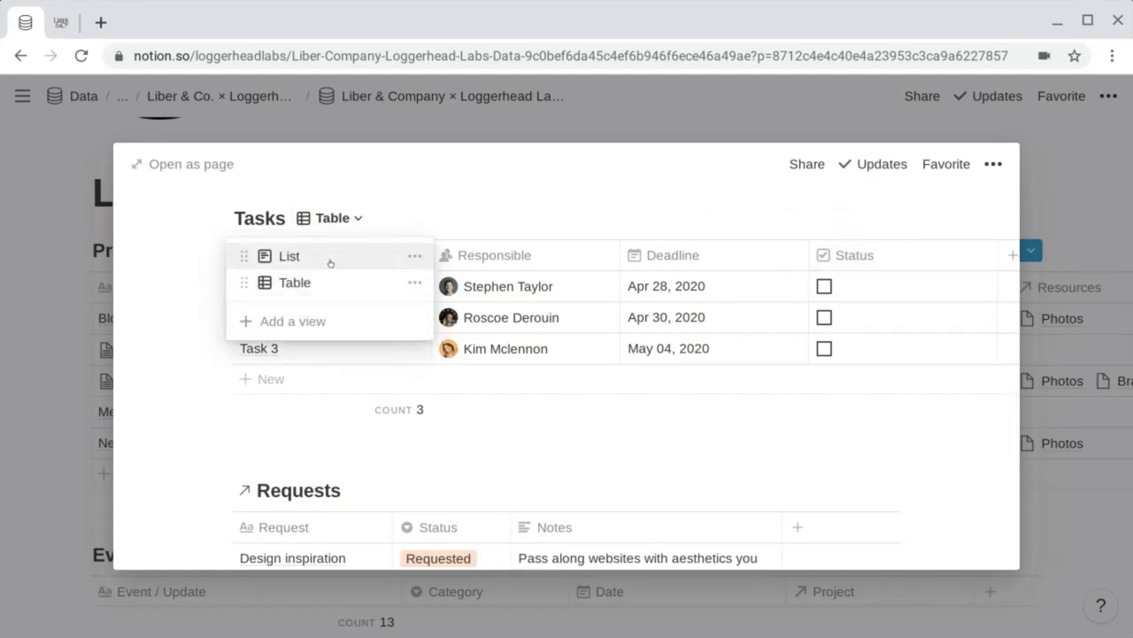
pyautogui.click(329, 256)
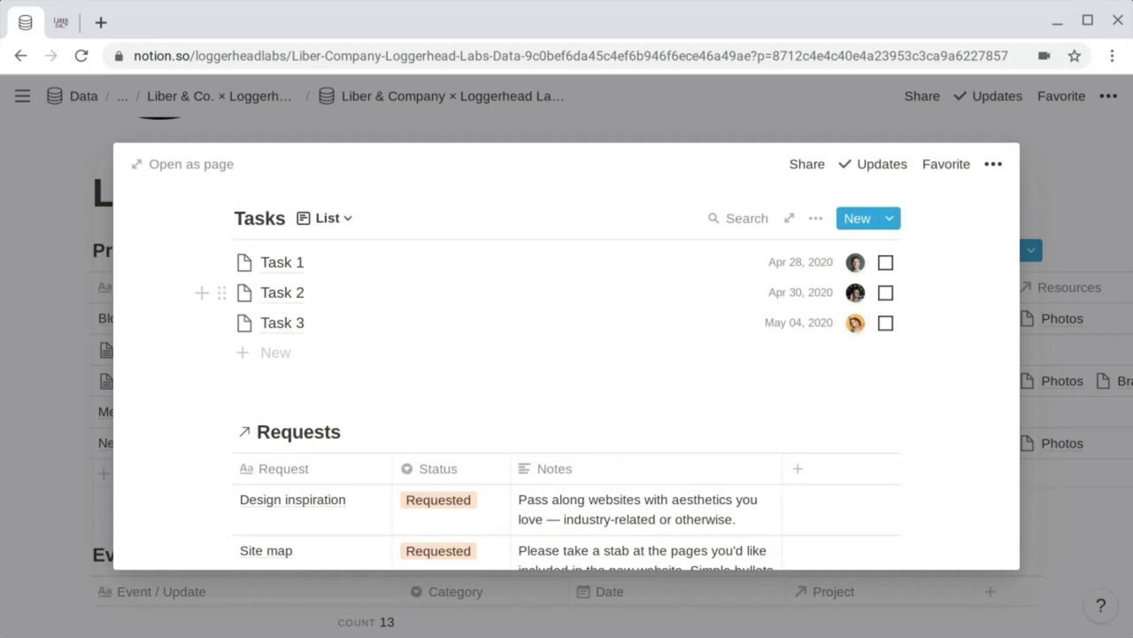
pyautogui.scroll(2, 567, 355)
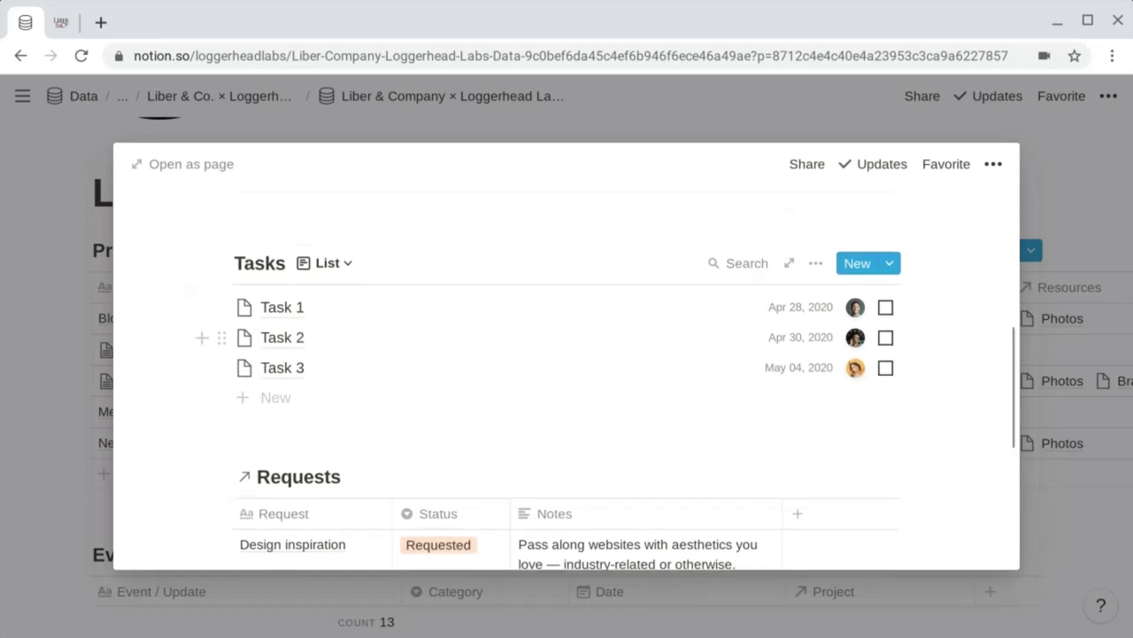
pyautogui.click(49, 328)
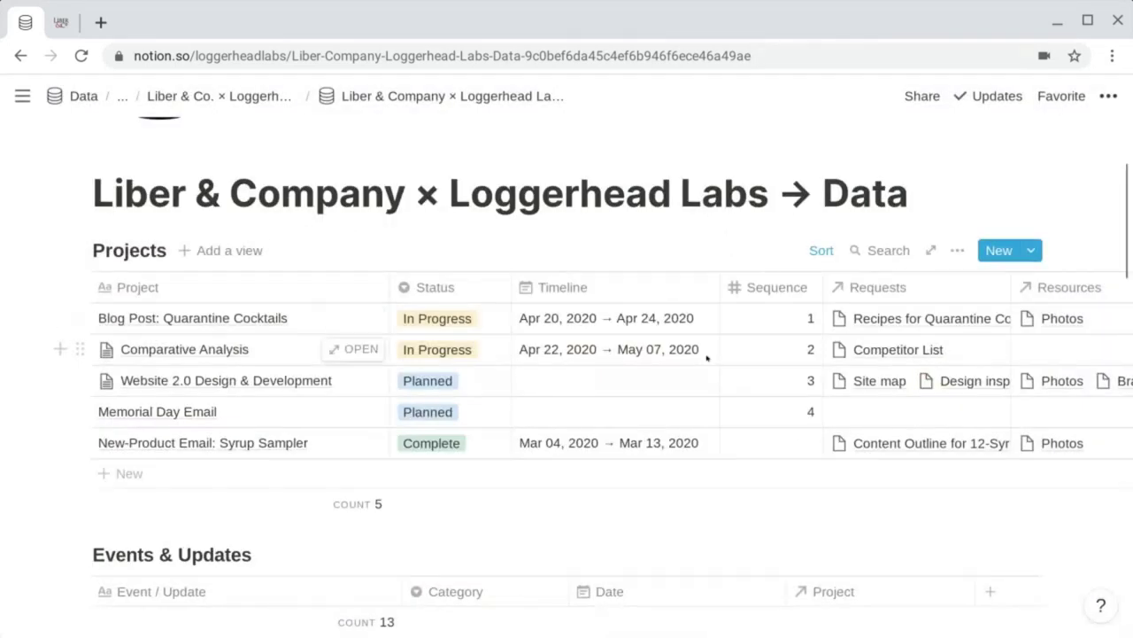
# Step: Open the Projects database's Project template for editing and review its Tasks, Requests and Resources sections
pyautogui.click(958, 252)
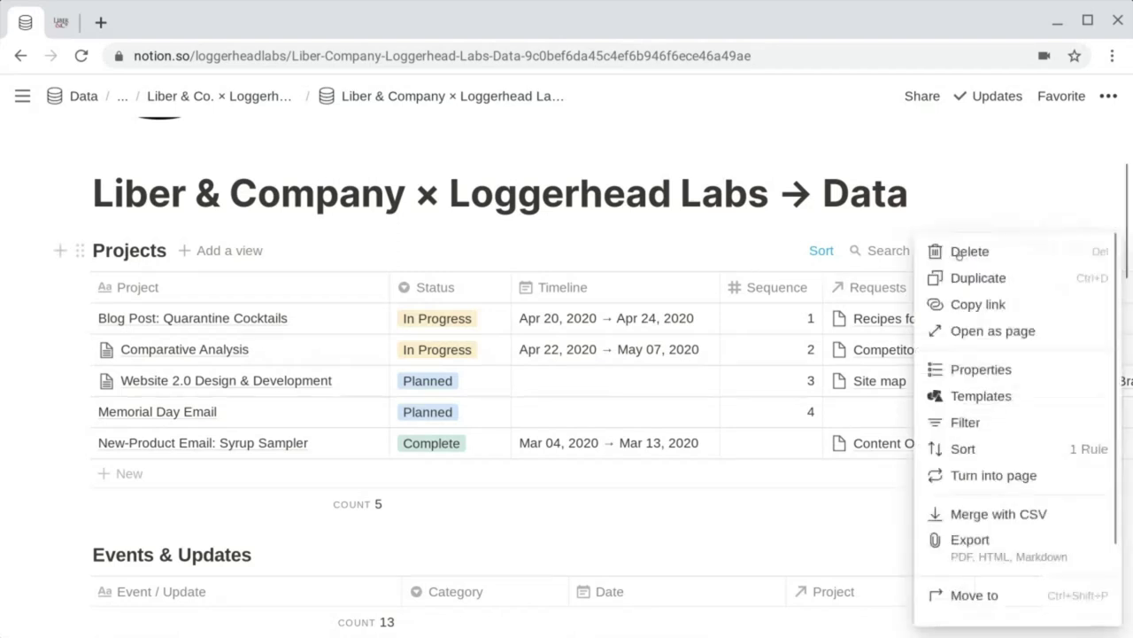
pyautogui.click(986, 397)
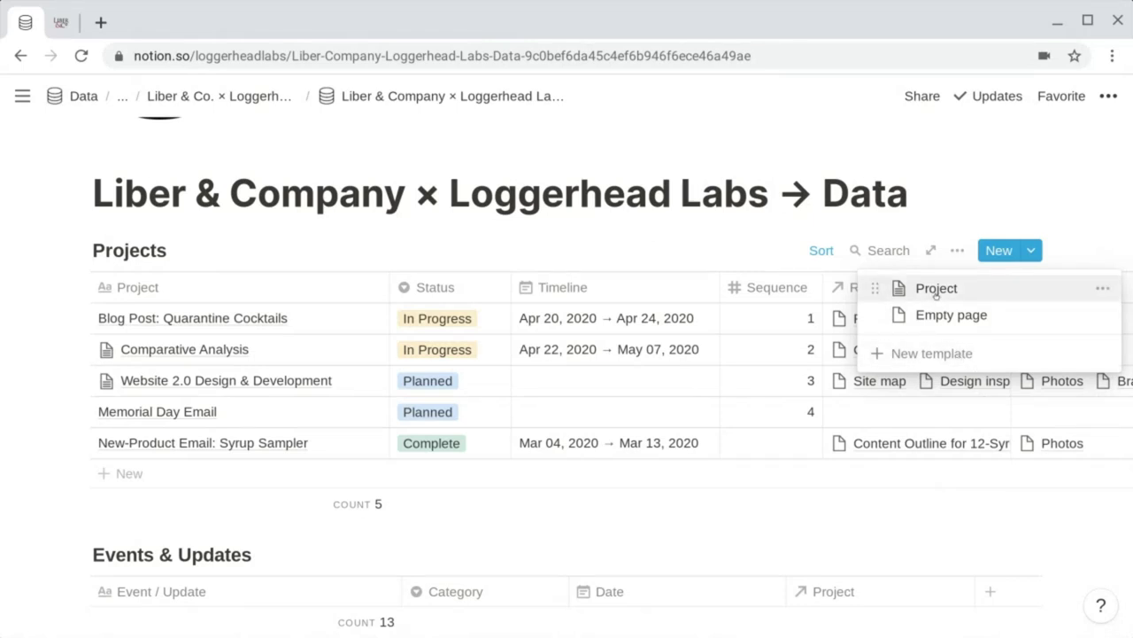
pyautogui.click(1102, 292)
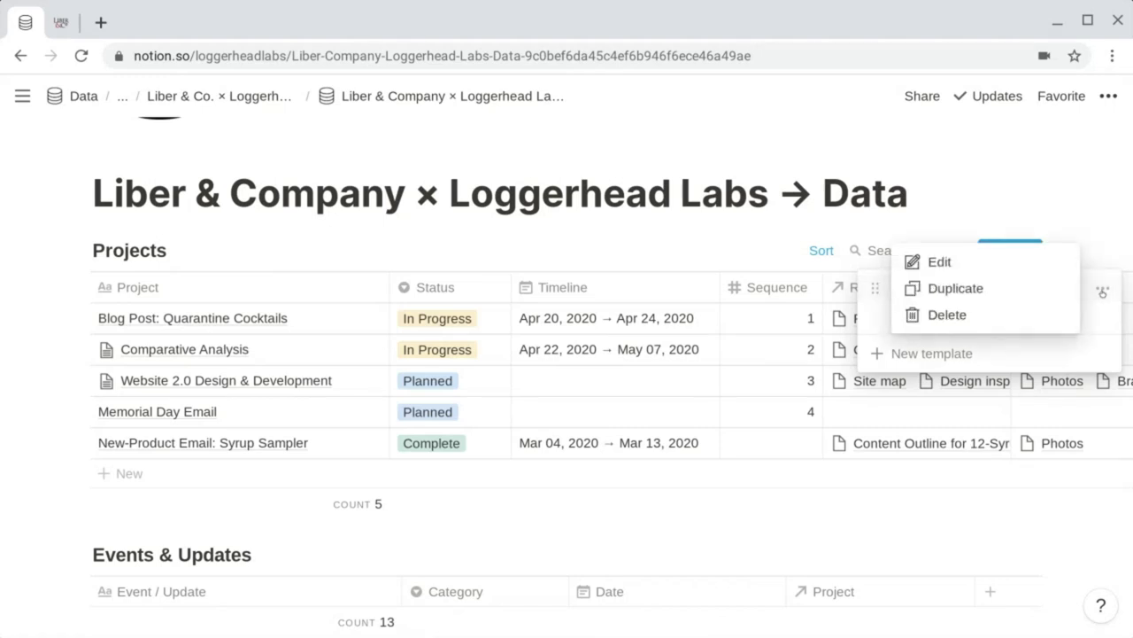
pyautogui.click(1007, 262)
pyautogui.scroll(-5, 600, 436)
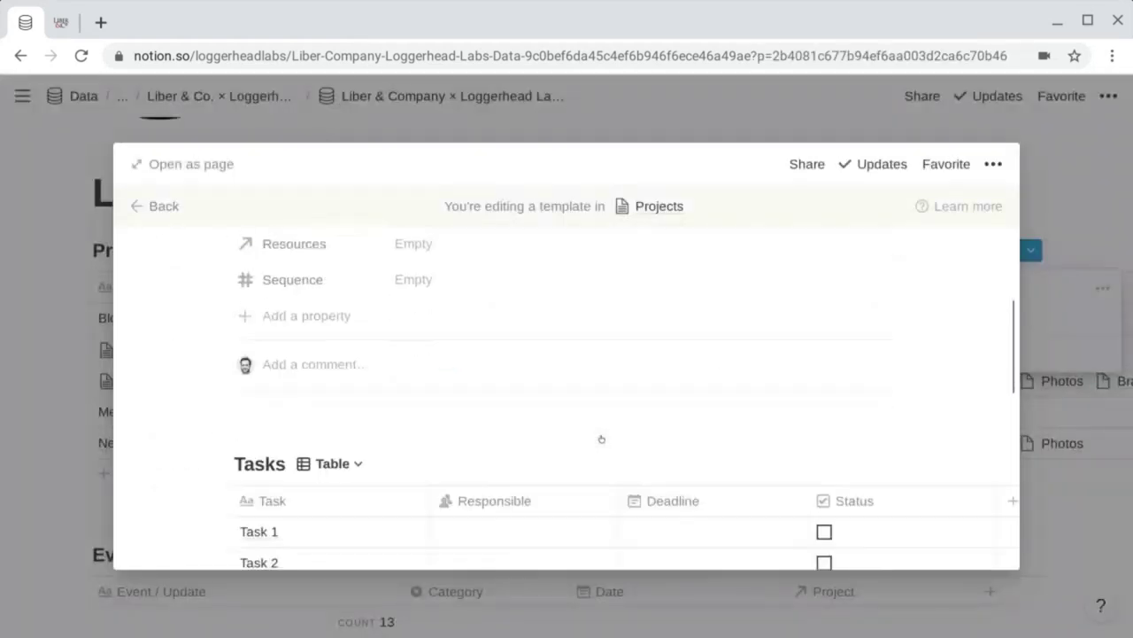
pyautogui.scroll(-8, 601, 439)
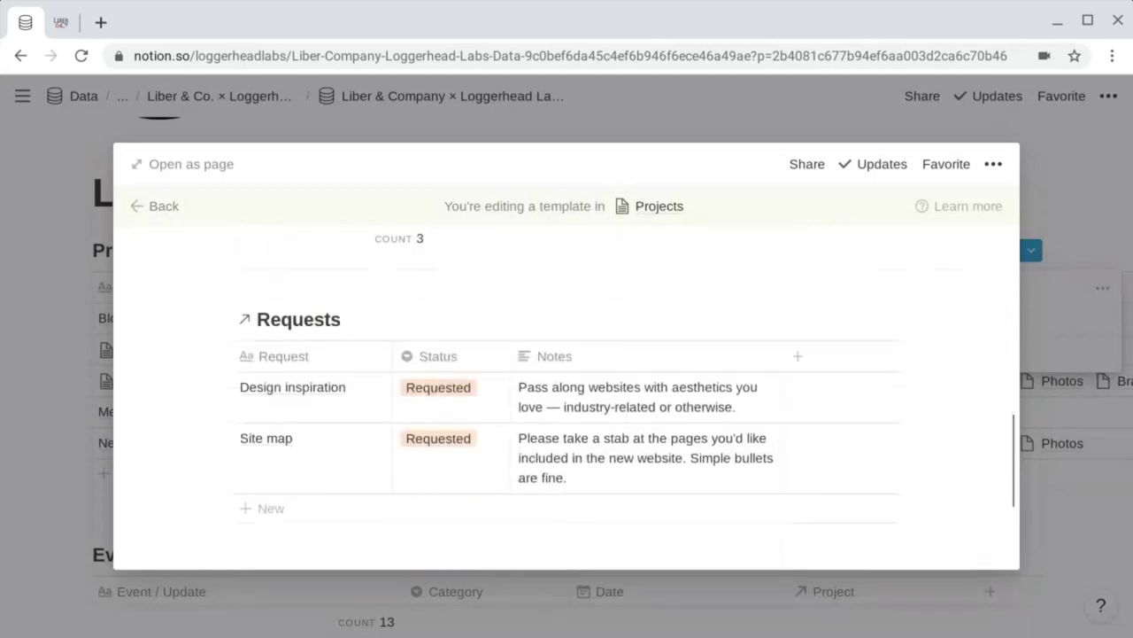
pyautogui.scroll(-3, 567, 398)
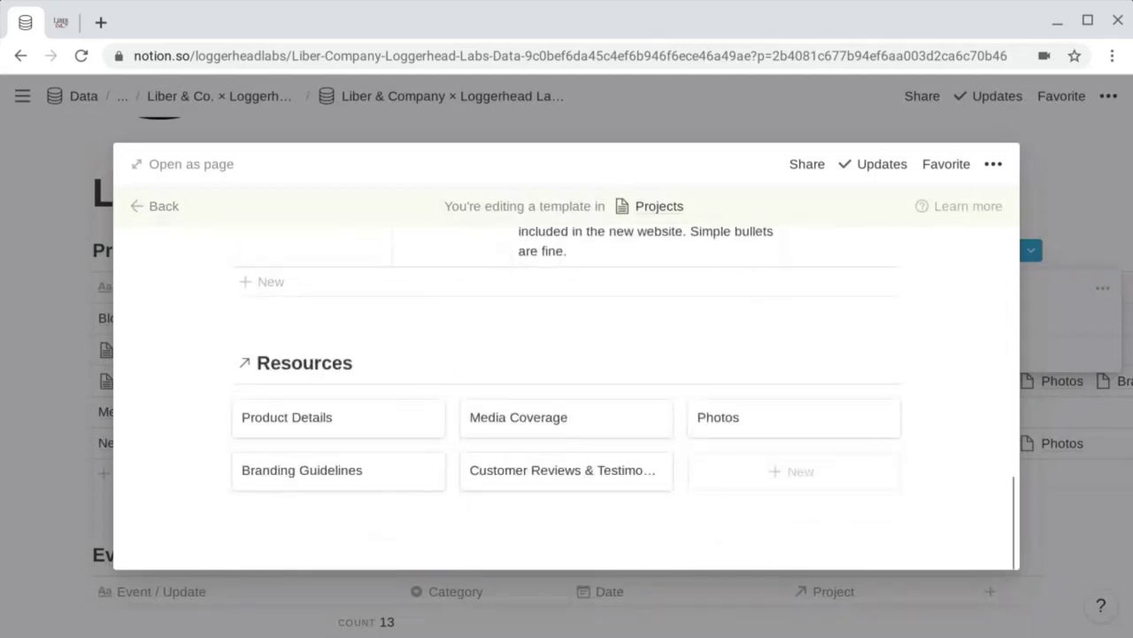
pyautogui.scroll(5, 627, 401)
pyautogui.scroll(2, 627, 400)
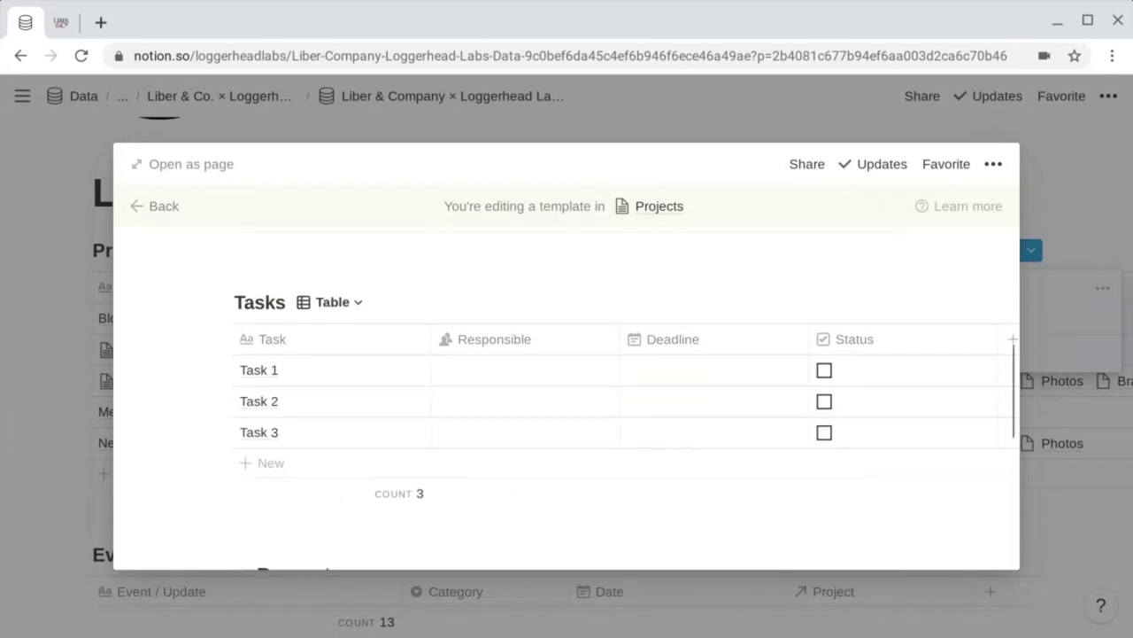
pyautogui.scroll(-4, 704, 376)
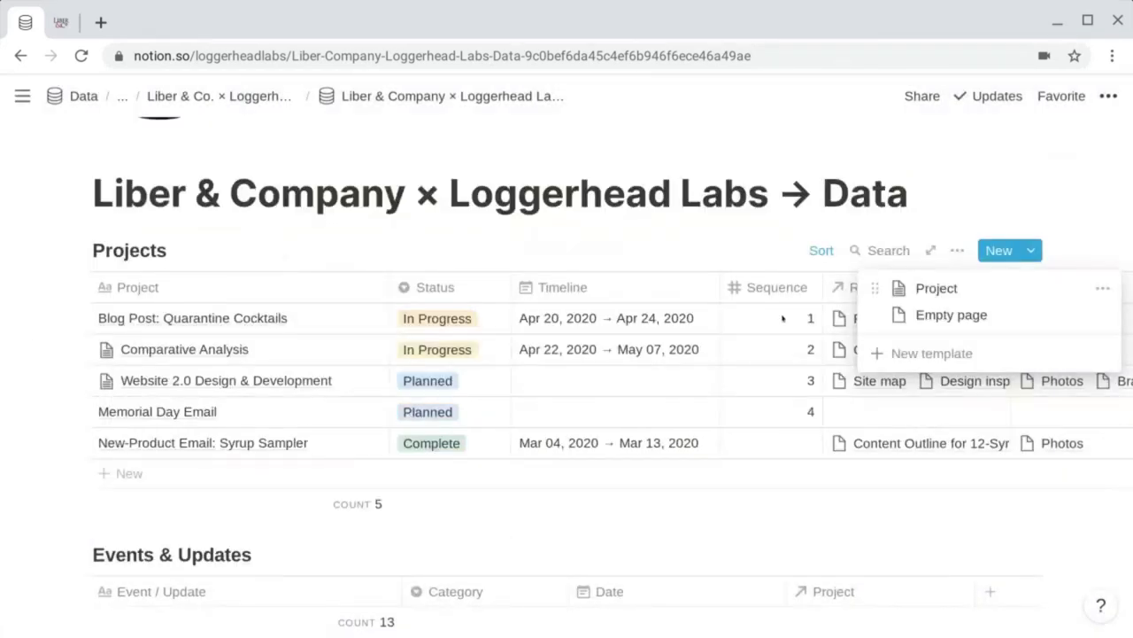
# Step: Add a new entry named Dummy to the Projects database and apply the Project template to it
pyautogui.click(998, 251)
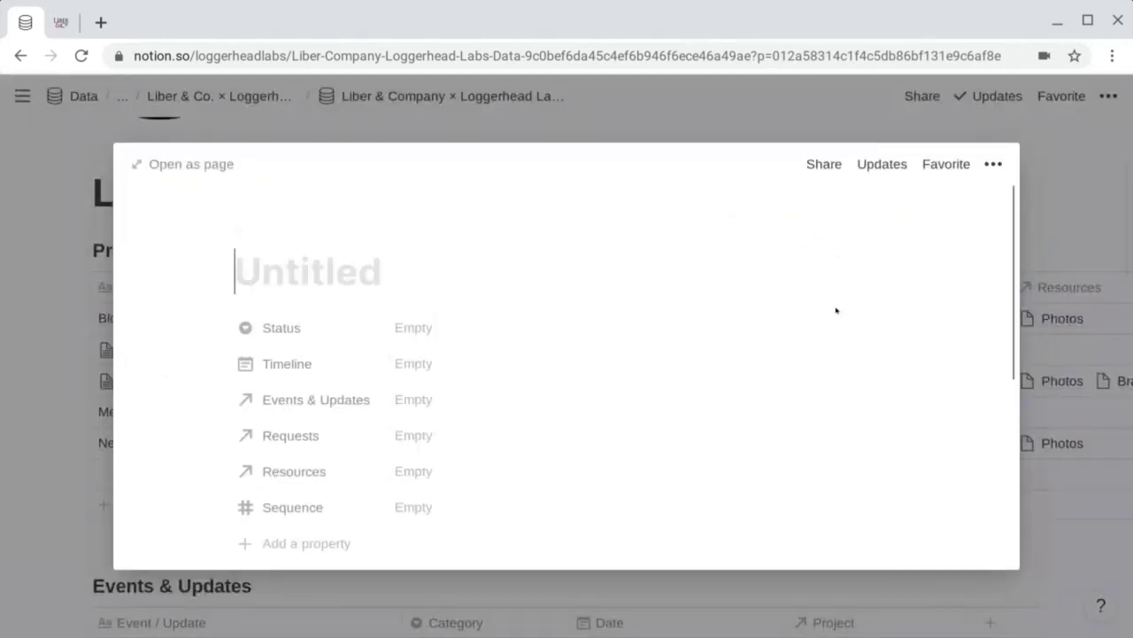
pyautogui.write('Dummy')
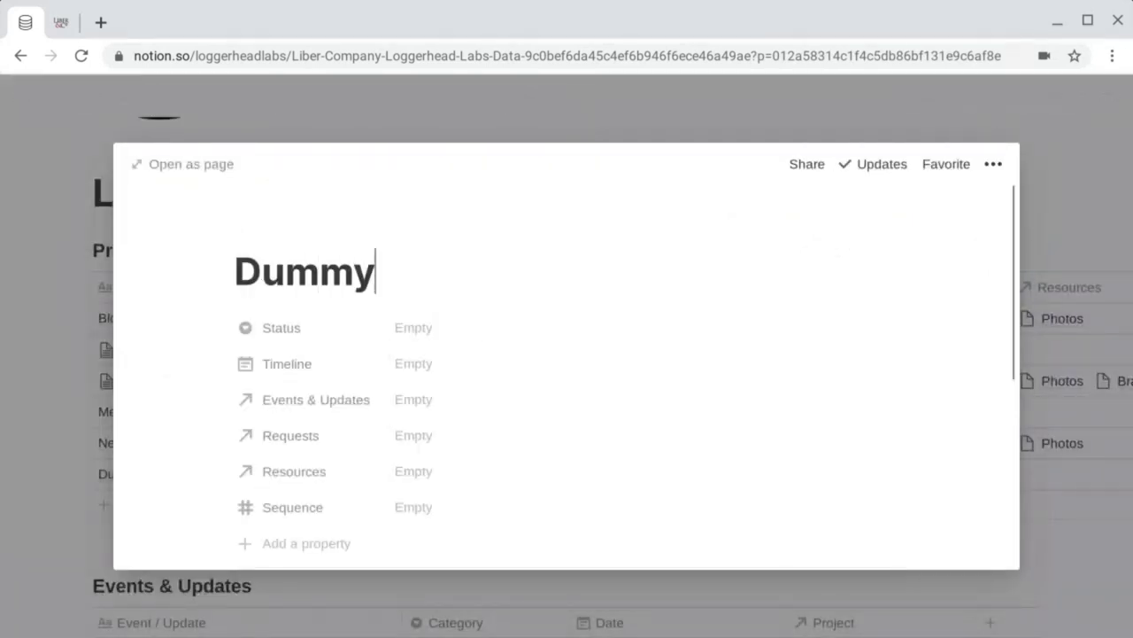
pyautogui.scroll(-2, 755, 341)
pyautogui.scroll(-3, 755, 341)
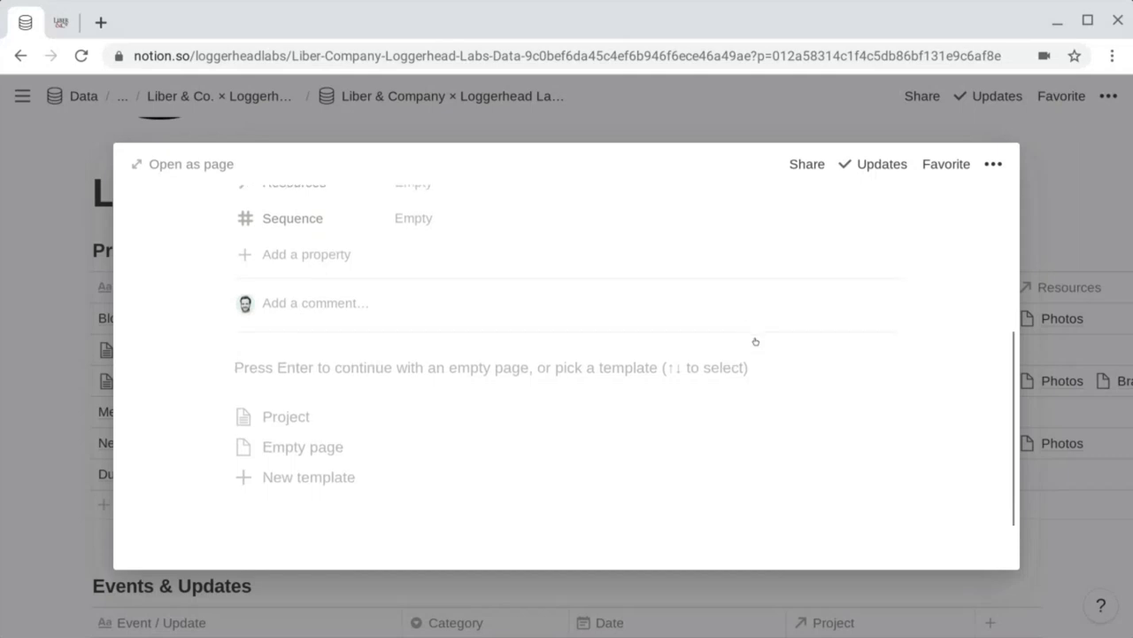
pyautogui.click(284, 418)
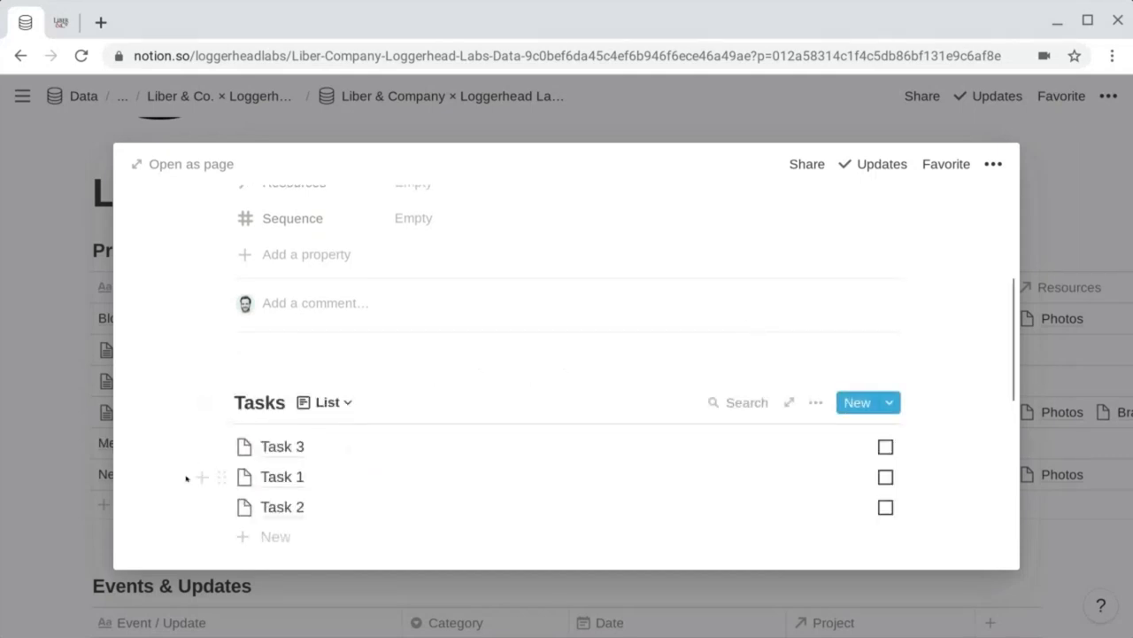
# Step: Set the Project filter of the Dummy page's linked Requests table to contain Dummy
pyautogui.scroll(-3, 186, 434)
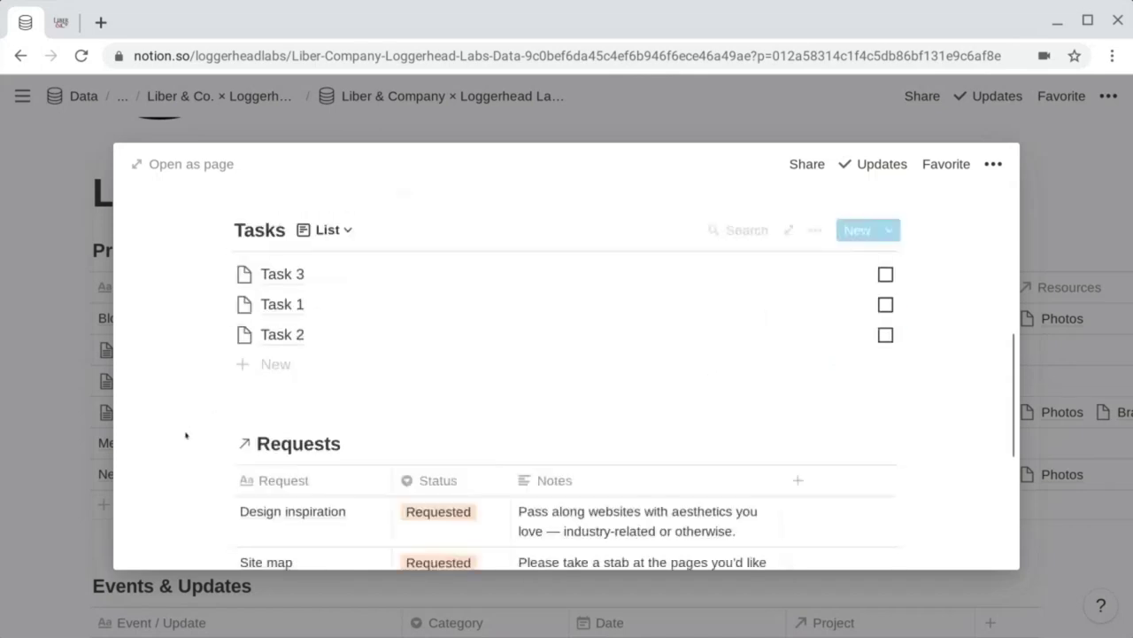
pyautogui.scroll(-1, 186, 435)
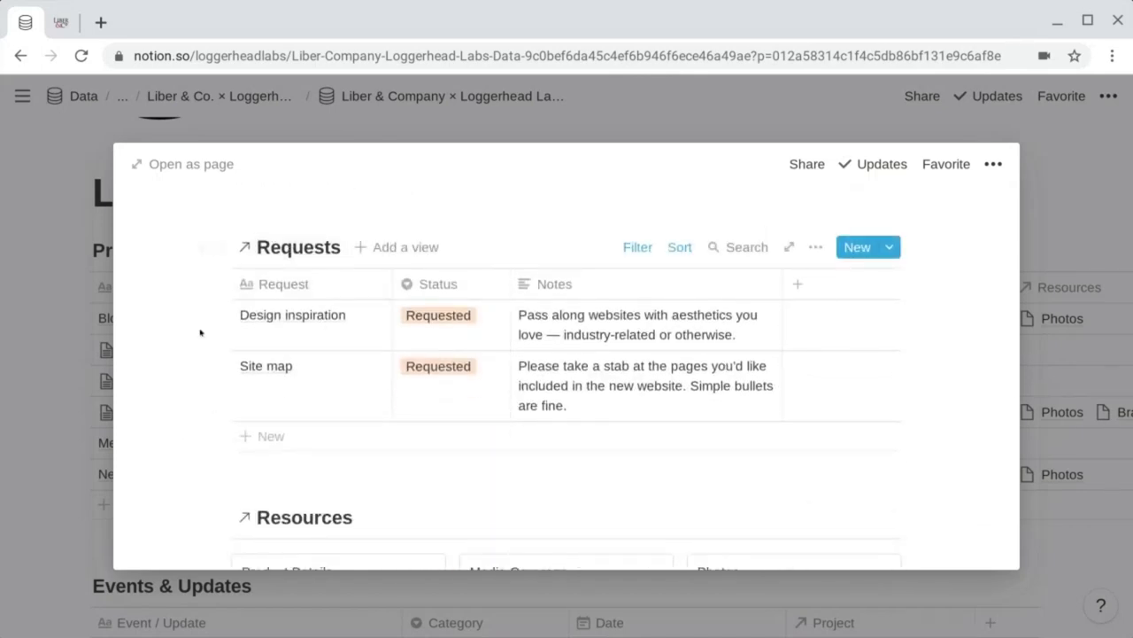
pyautogui.scroll(-1, 187, 469)
pyautogui.scroll(1, 184, 505)
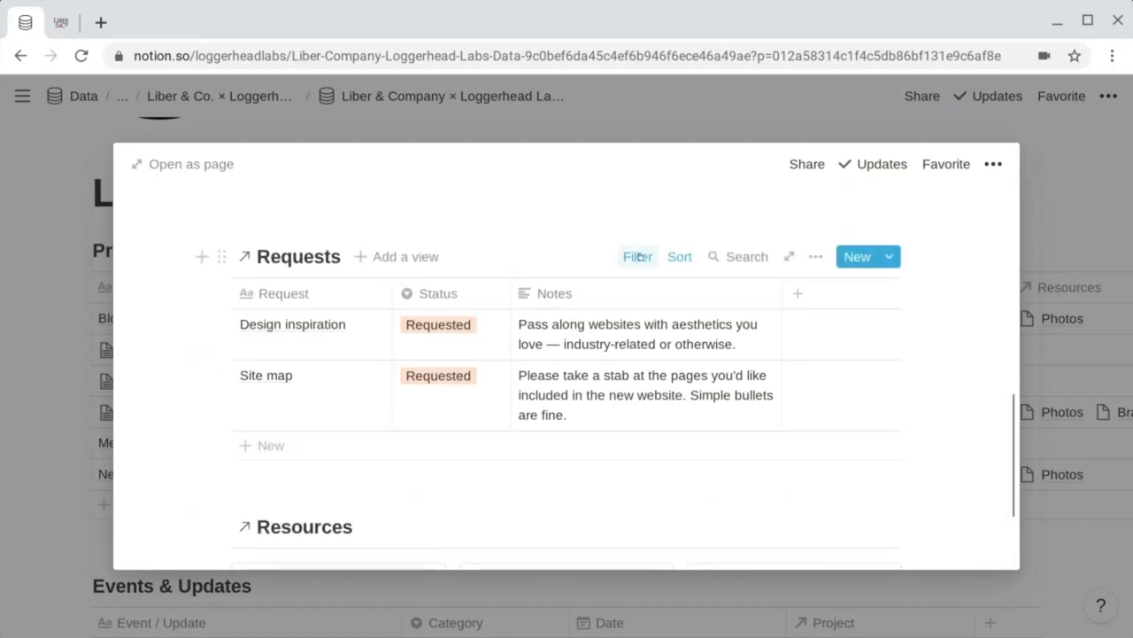
pyautogui.click(638, 256)
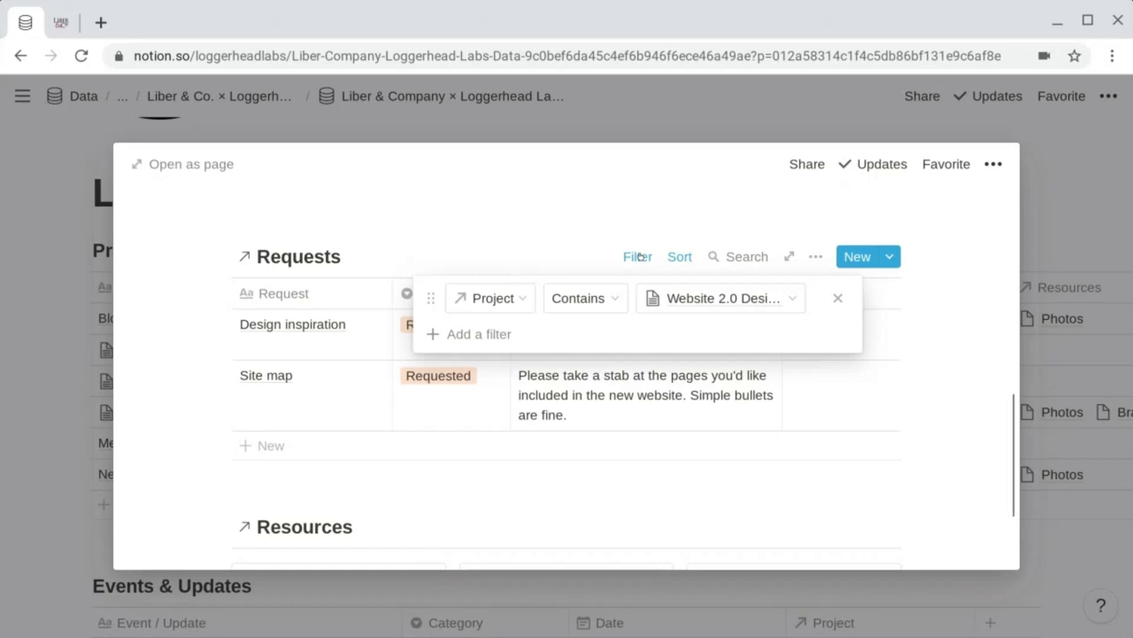
pyautogui.click(668, 298)
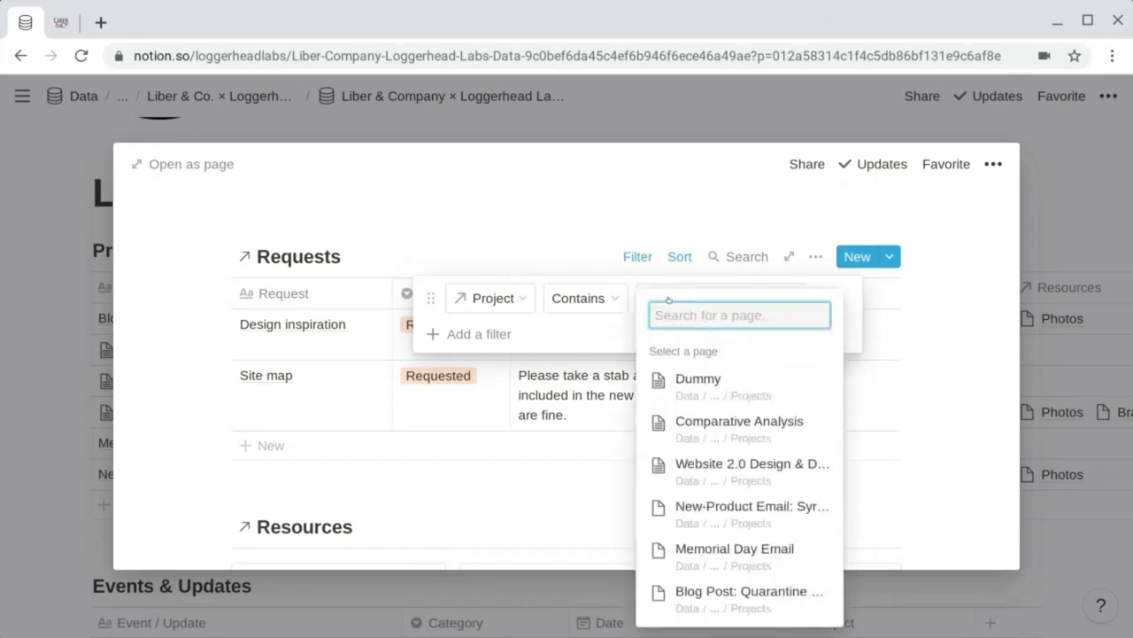
pyautogui.click(689, 384)
pyautogui.click(185, 350)
# Step: Set the Project(s) filter of the Dummy page's linked Resources gallery to contain Dummy
pyautogui.moveTo(711, 403)
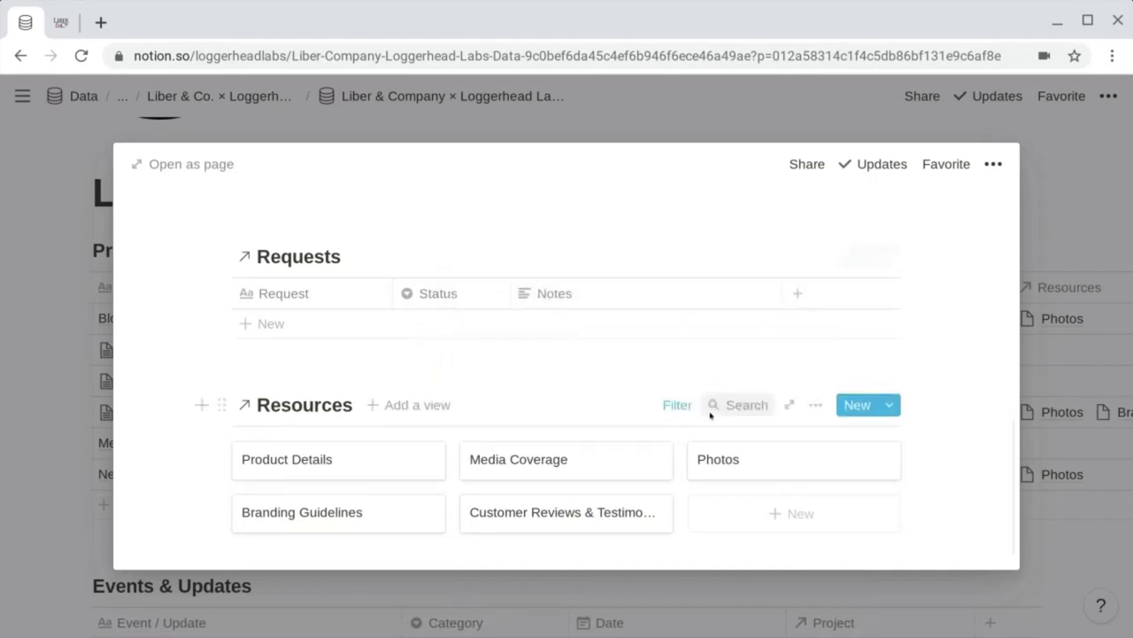
pyautogui.click(667, 405)
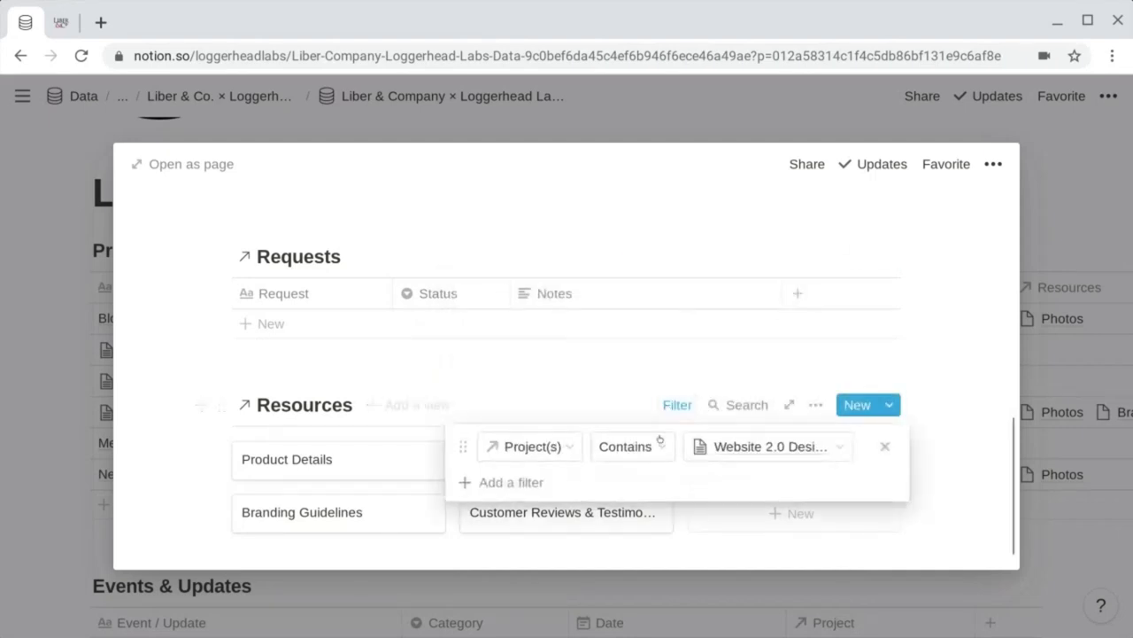
pyautogui.click(719, 446)
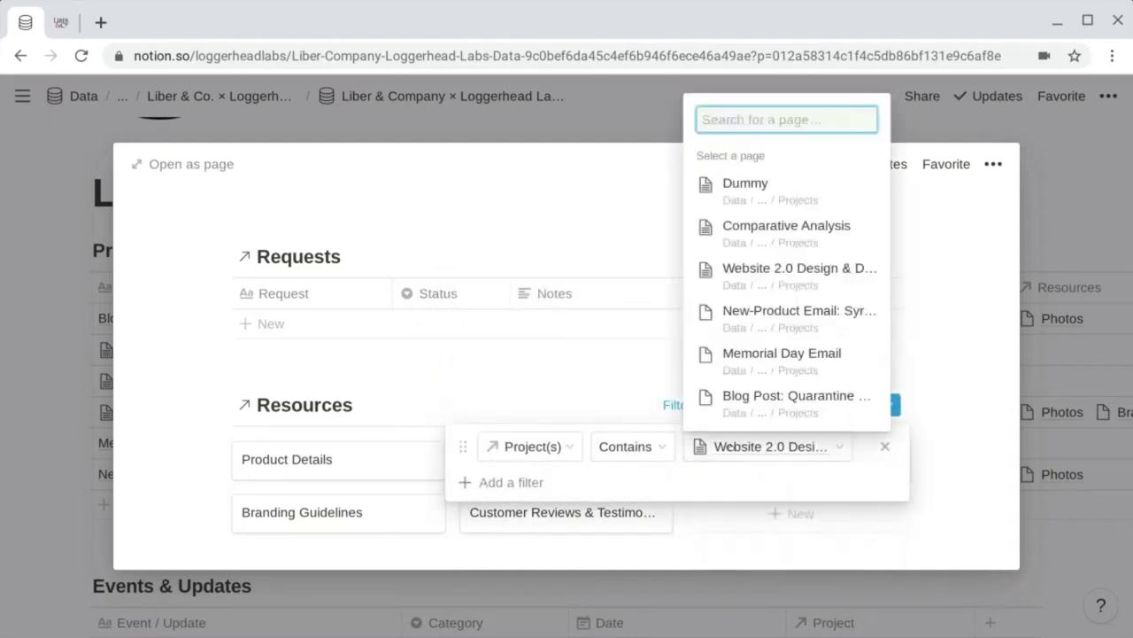
pyautogui.click(725, 202)
pyautogui.click(146, 344)
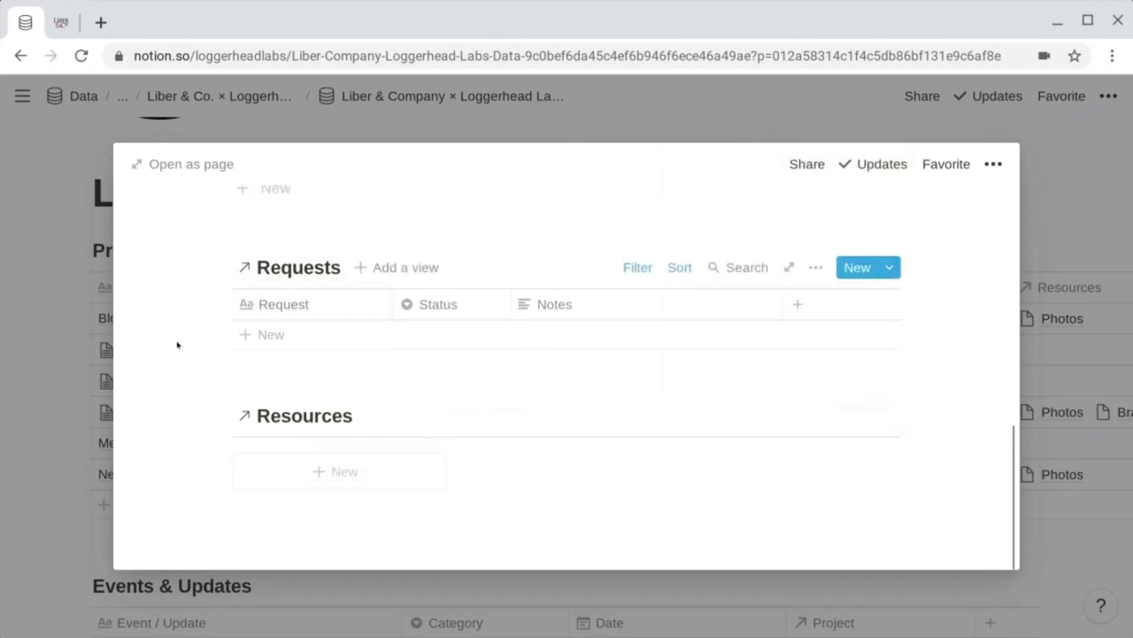
# Step: Review the Dummy page's Tasks, Requests and Resources sections and delete the page from the Projects database
pyautogui.scroll(5, 178, 348)
pyautogui.scroll(-3, 224, 350)
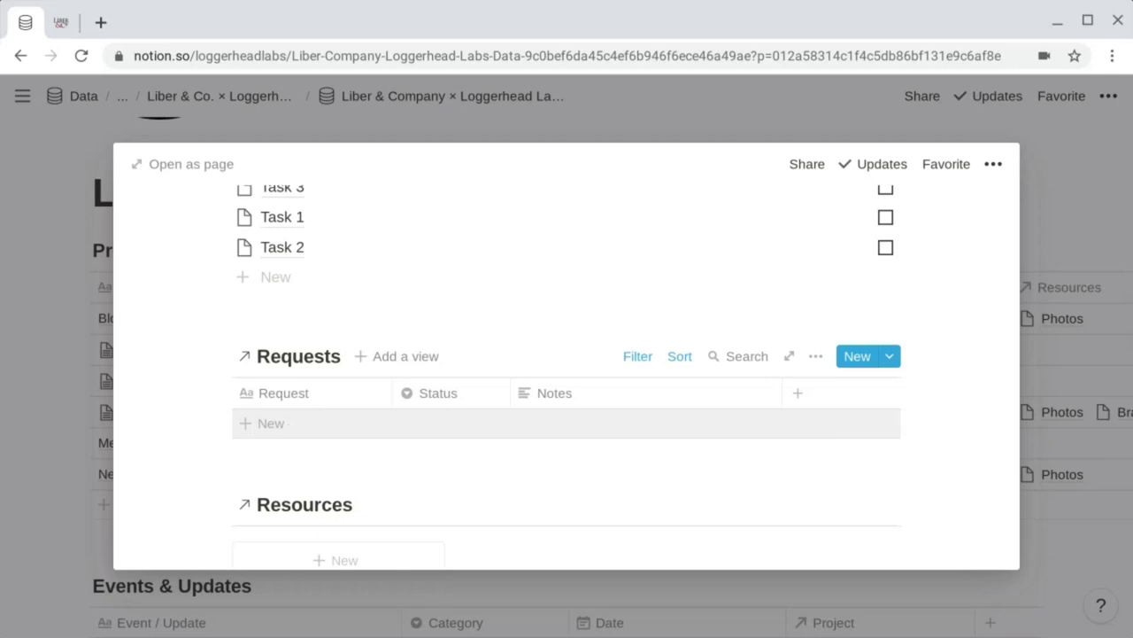
pyautogui.scroll(-1, 266, 422)
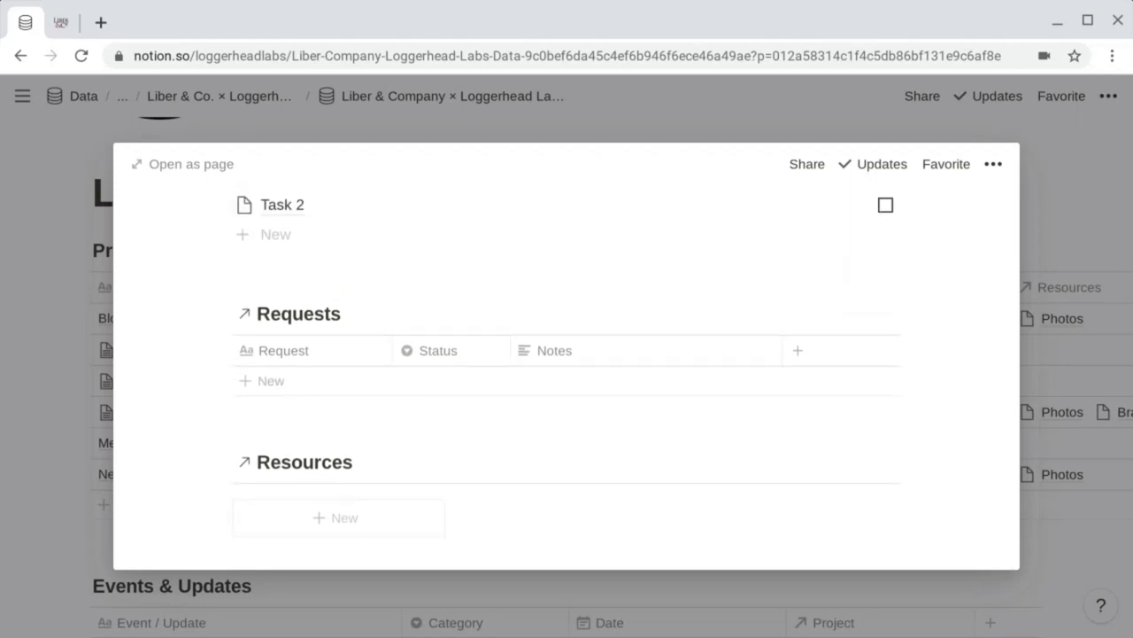
pyautogui.click(992, 164)
pyautogui.click(939, 516)
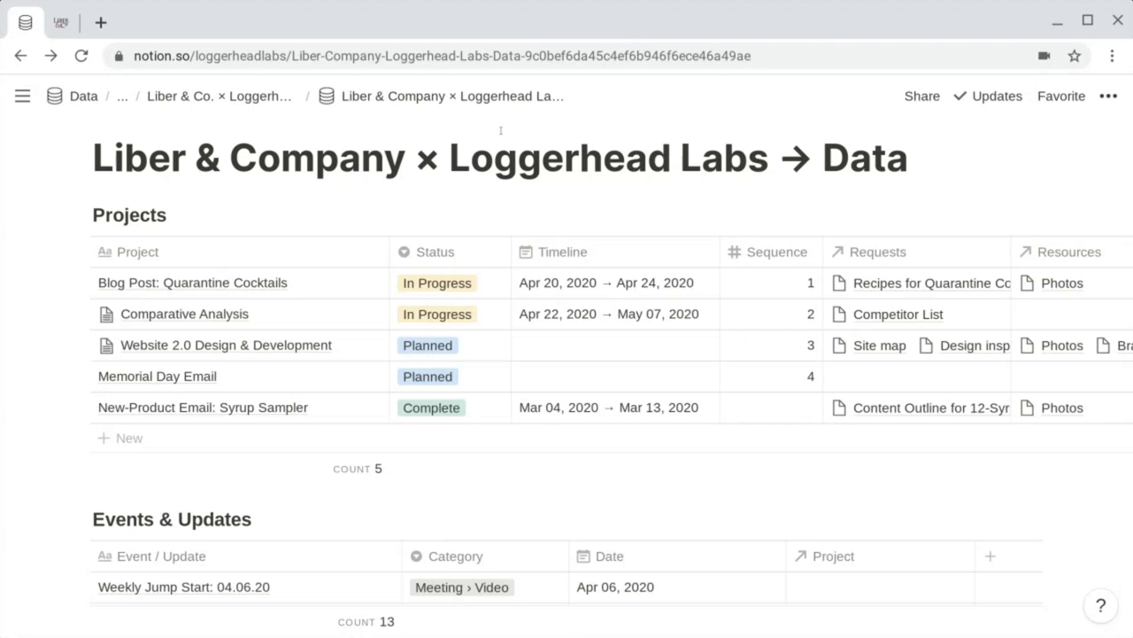
# Step: Open the Projects database's Project template for editing
pyautogui.moveTo(607, 202)
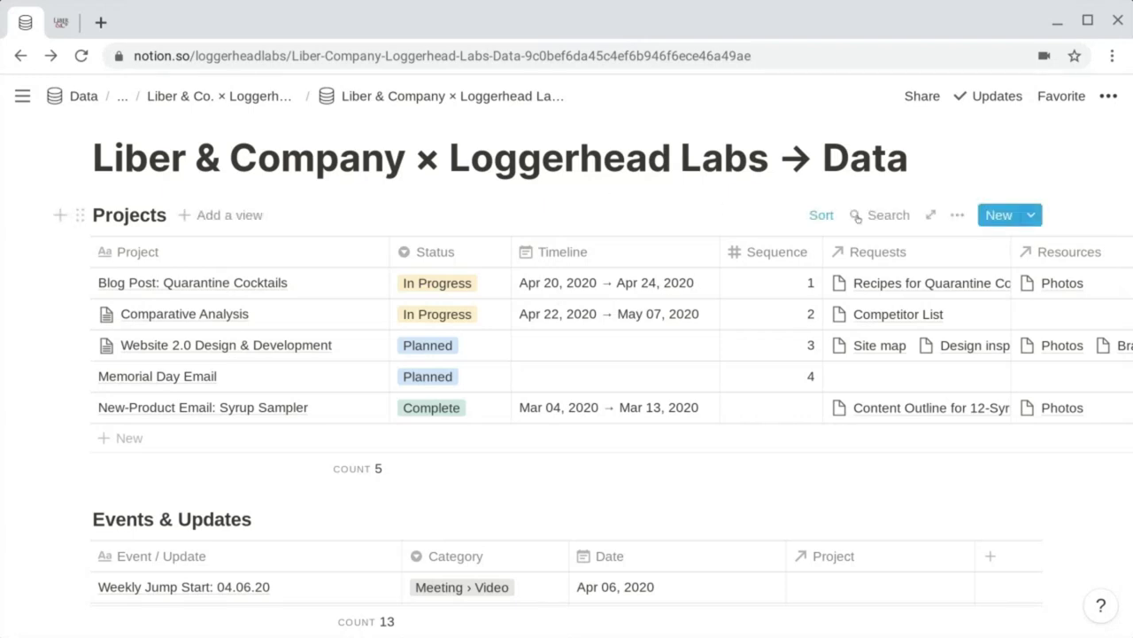
pyautogui.click(958, 216)
pyautogui.click(1002, 380)
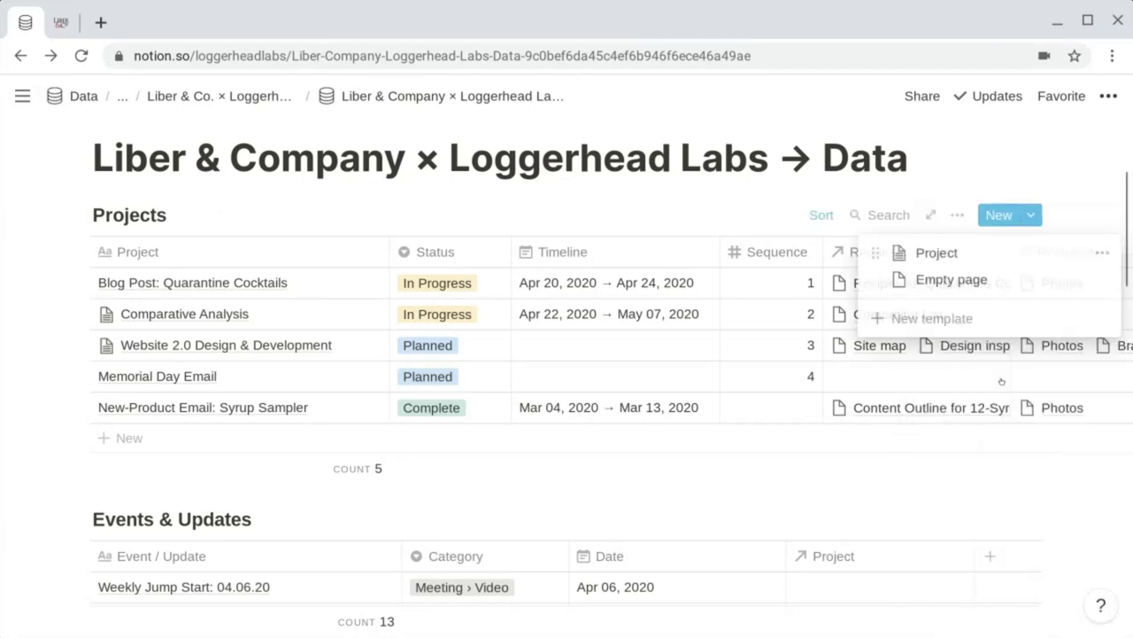
pyautogui.click(1102, 253)
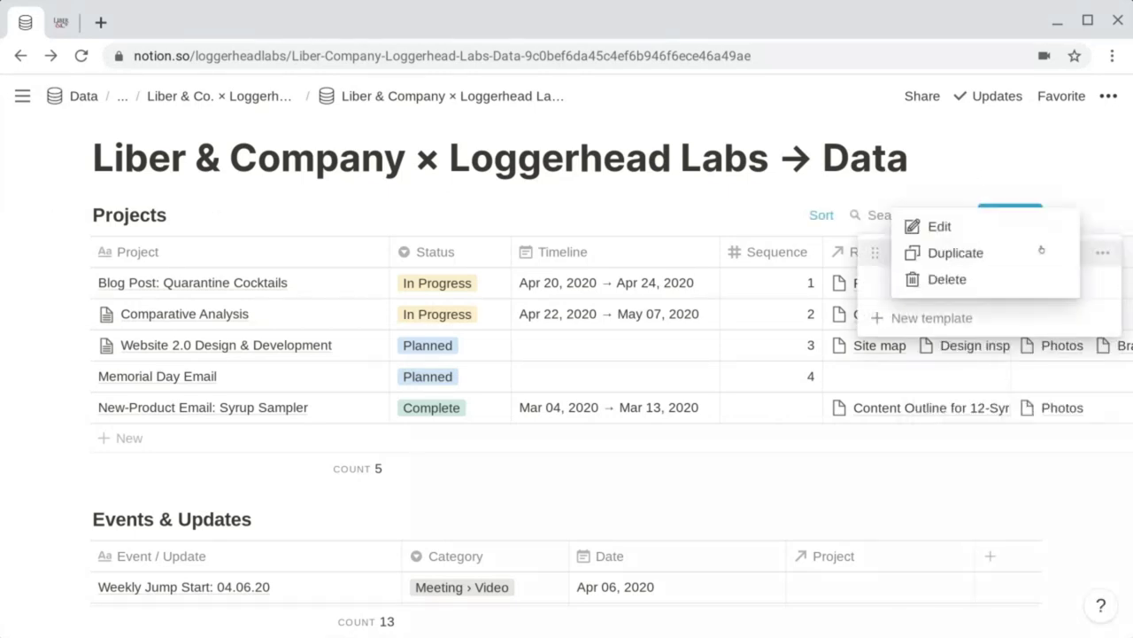
pyautogui.click(999, 228)
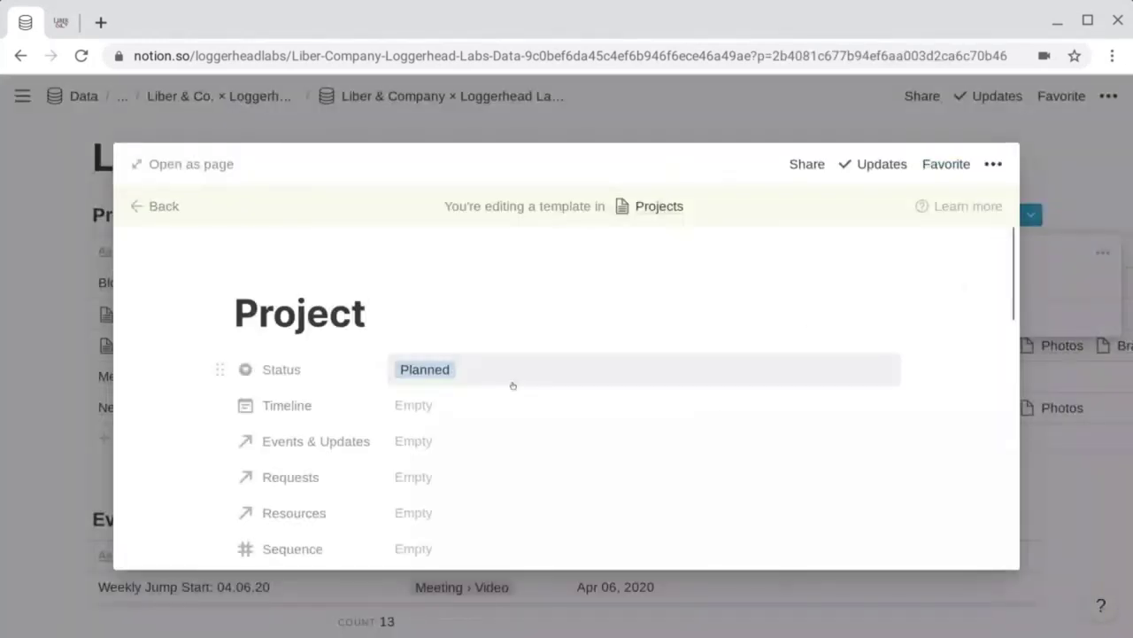
# Step: Add an Or condition to the template's Resources filter where Resource contains Project Overview, and leave the template
pyautogui.scroll(-10, 513, 385)
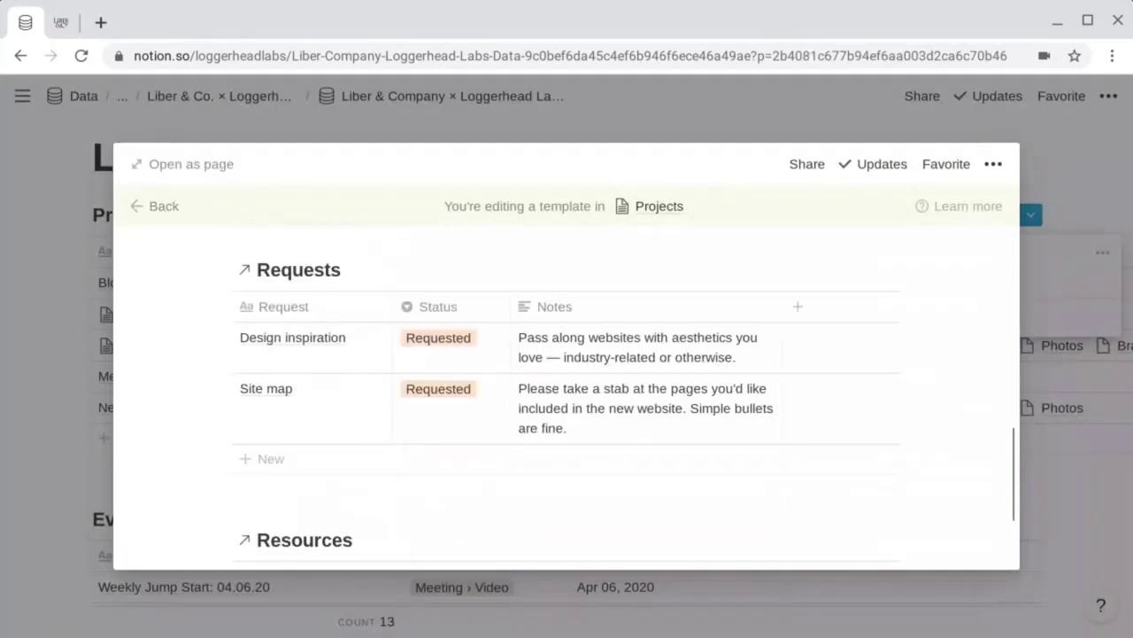
pyautogui.scroll(-2, 512, 385)
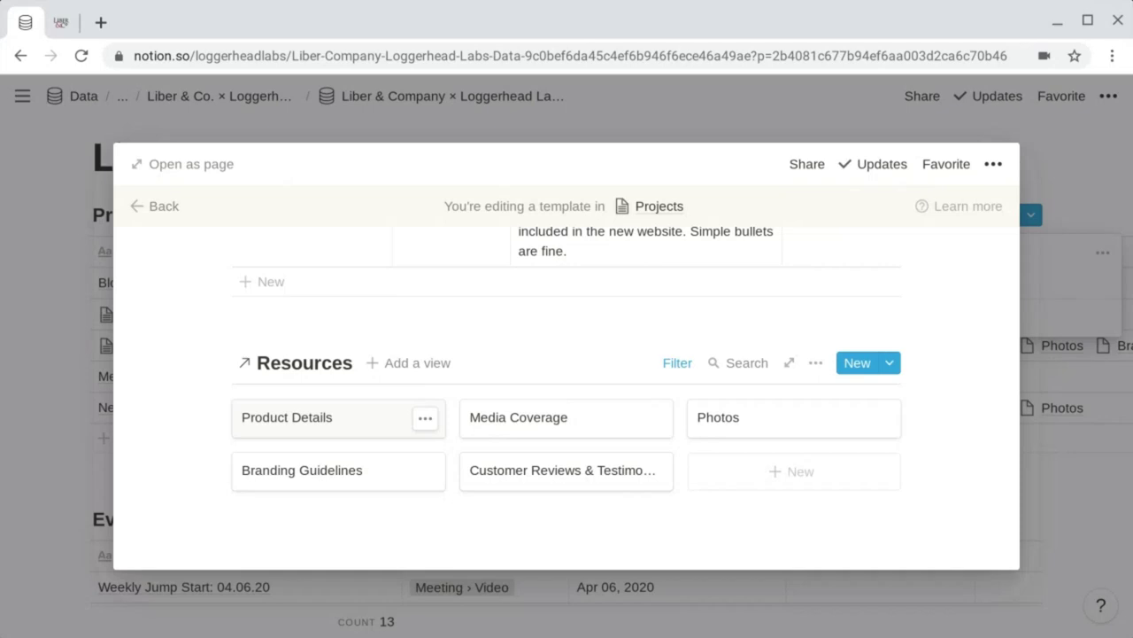
pyautogui.click(674, 369)
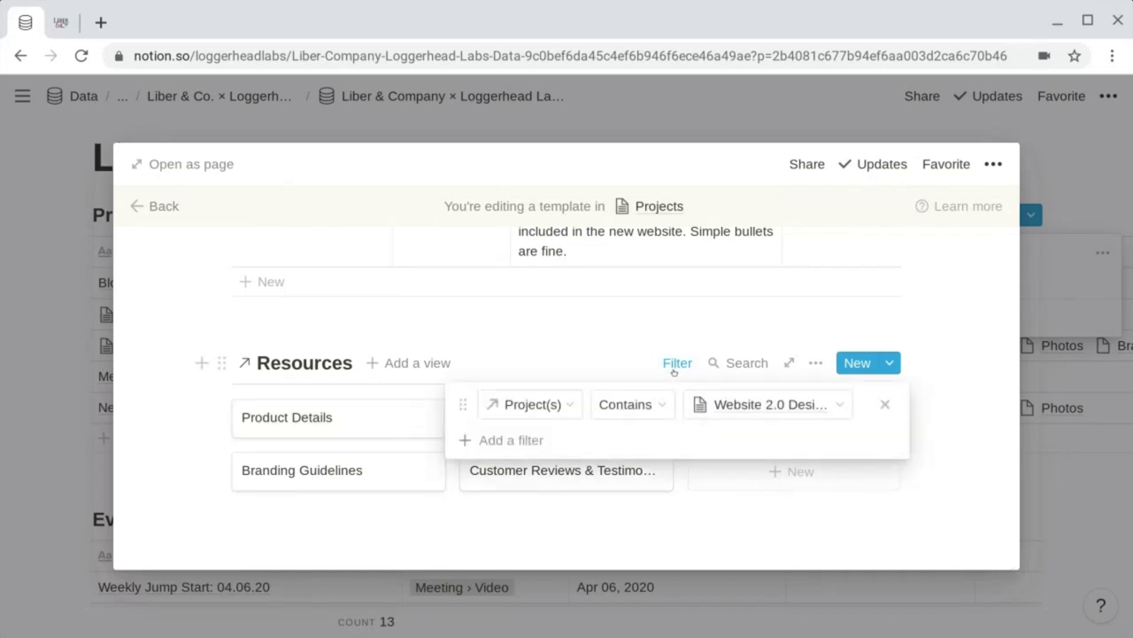
pyautogui.click(505, 440)
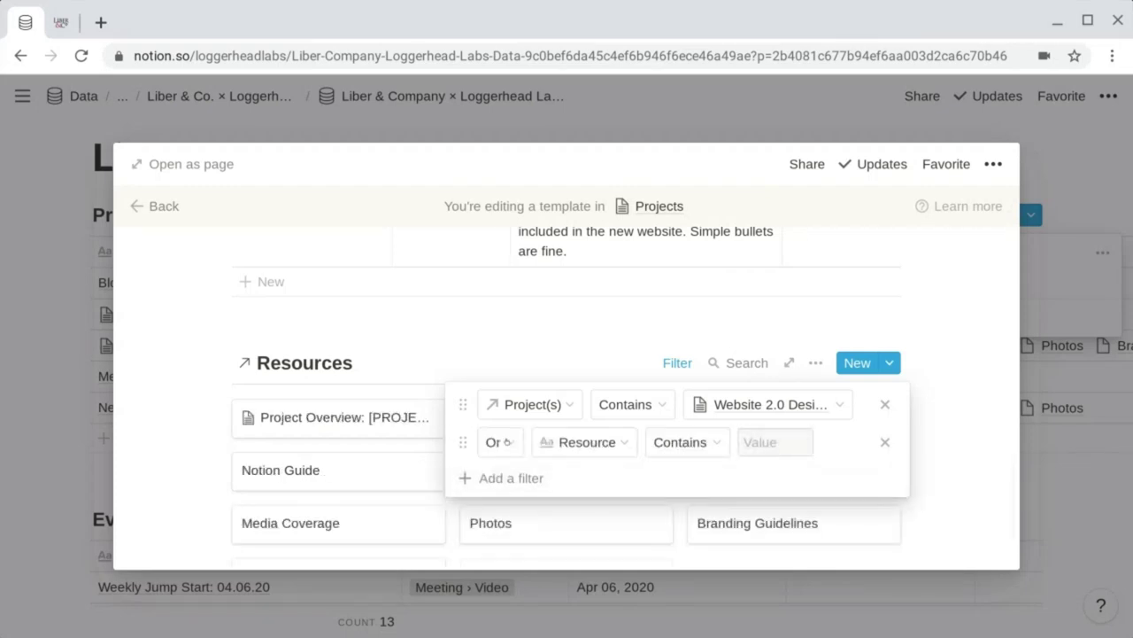
pyautogui.click(745, 442)
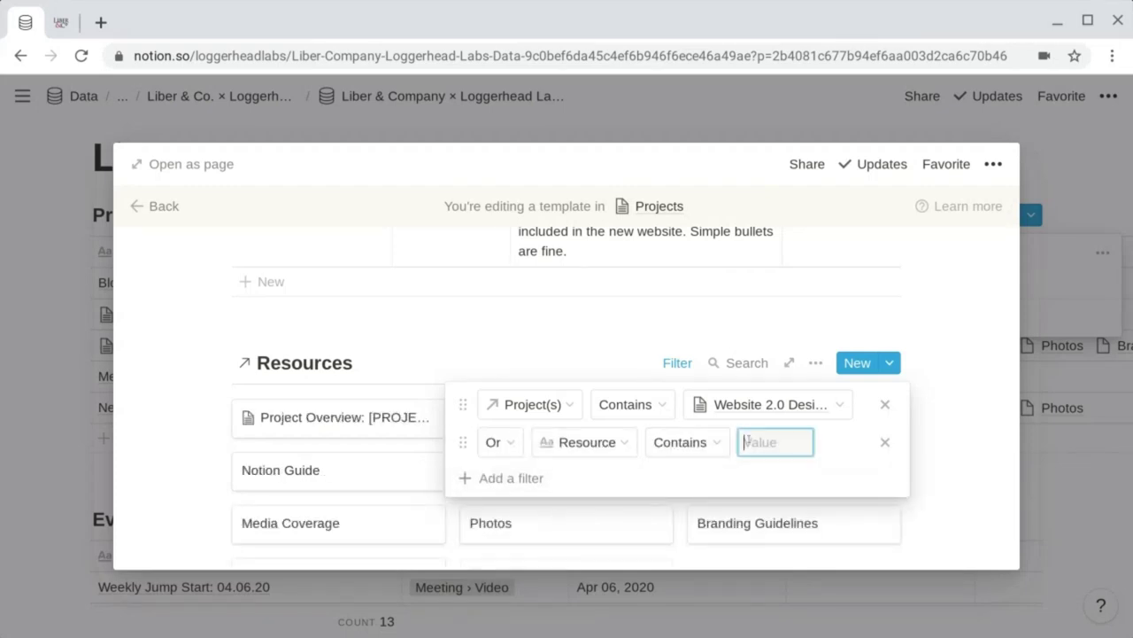
pyautogui.write('Projec')
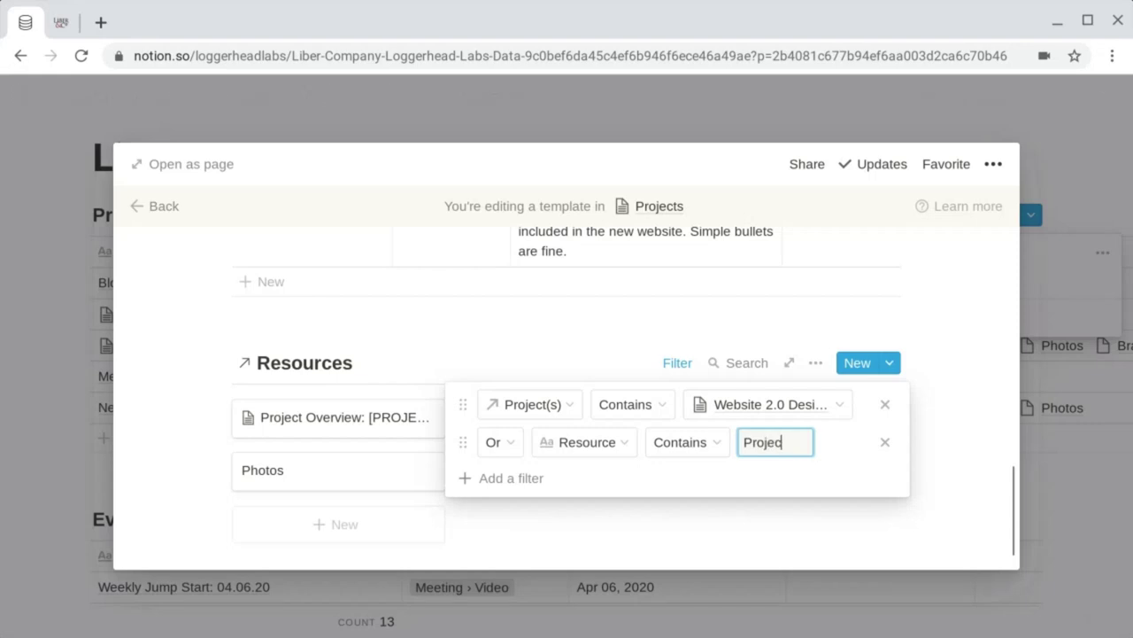
pyautogui.write('t Overview')
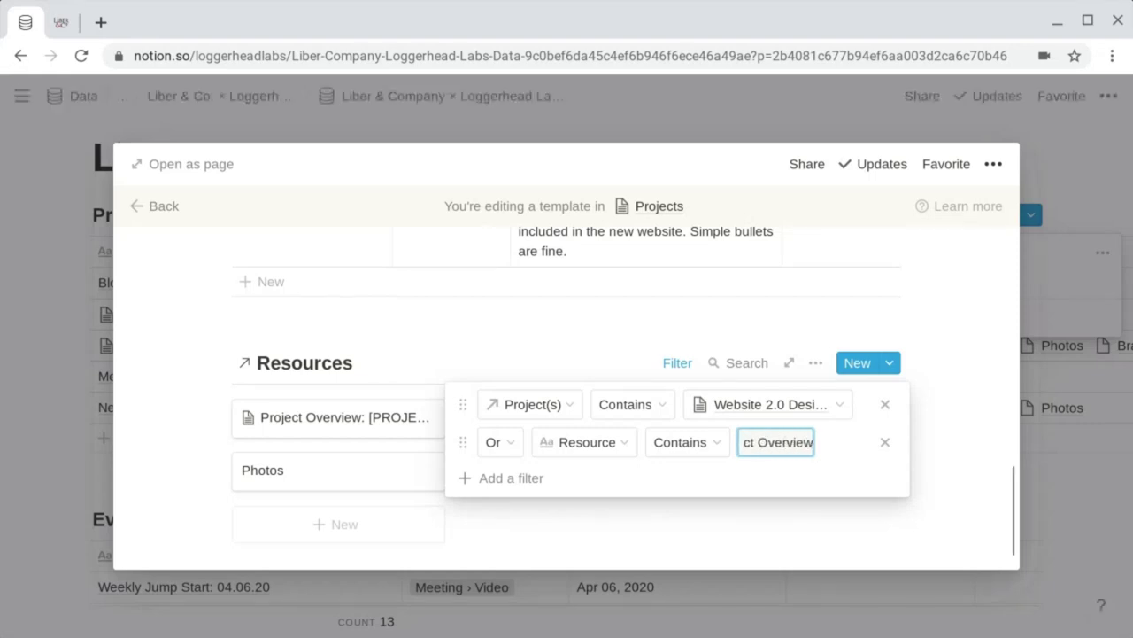
pyautogui.click(164, 398)
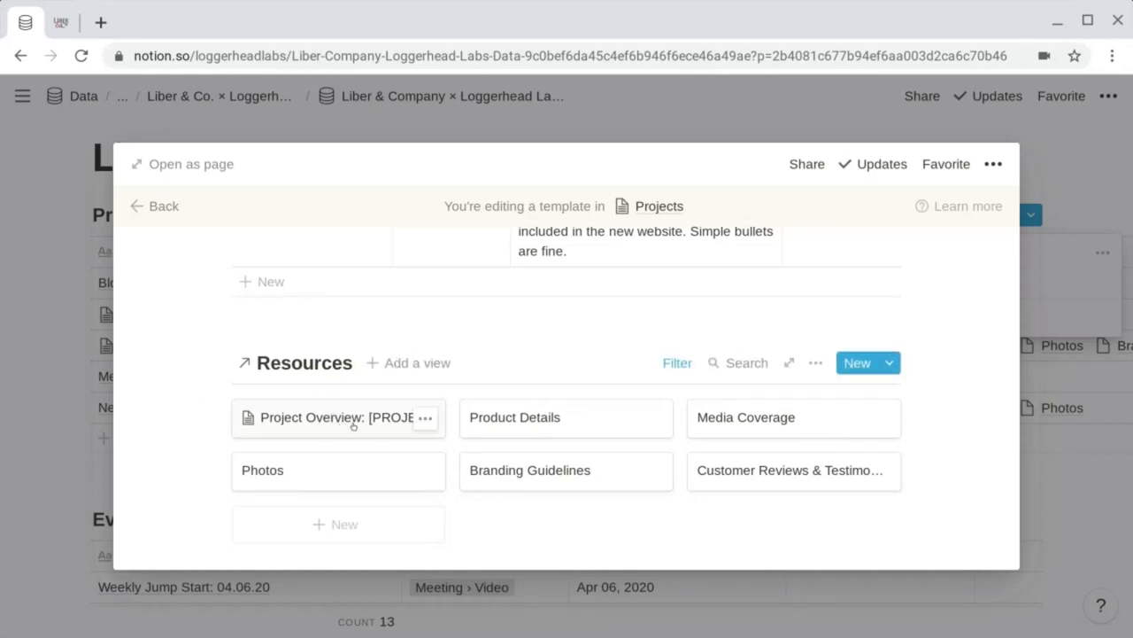
pyautogui.click(155, 205)
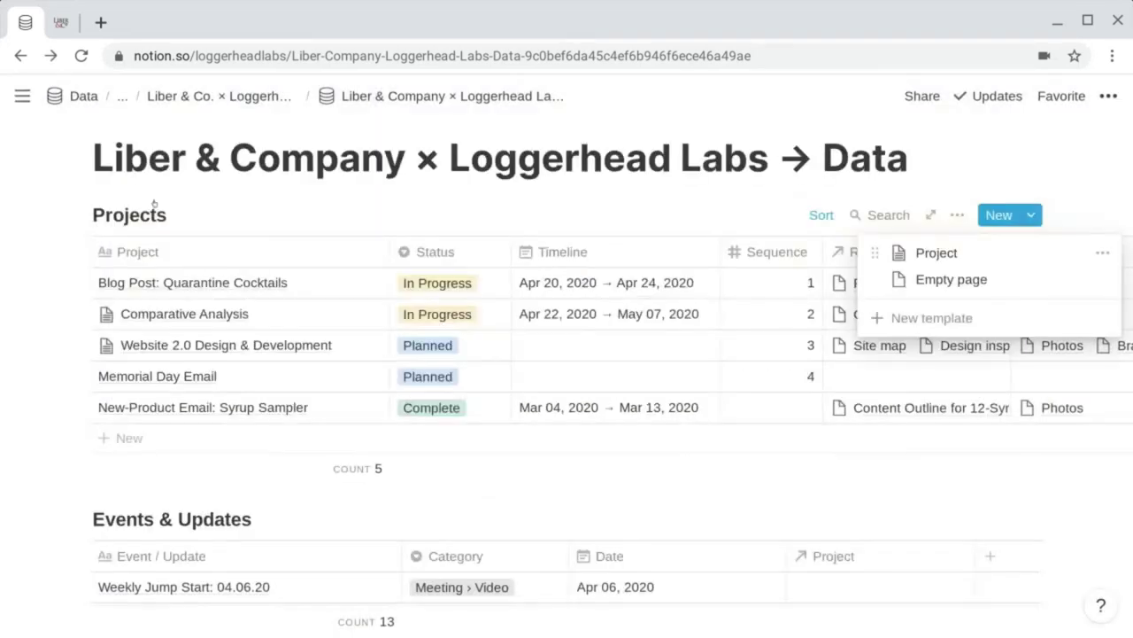
pyautogui.click(31, 215)
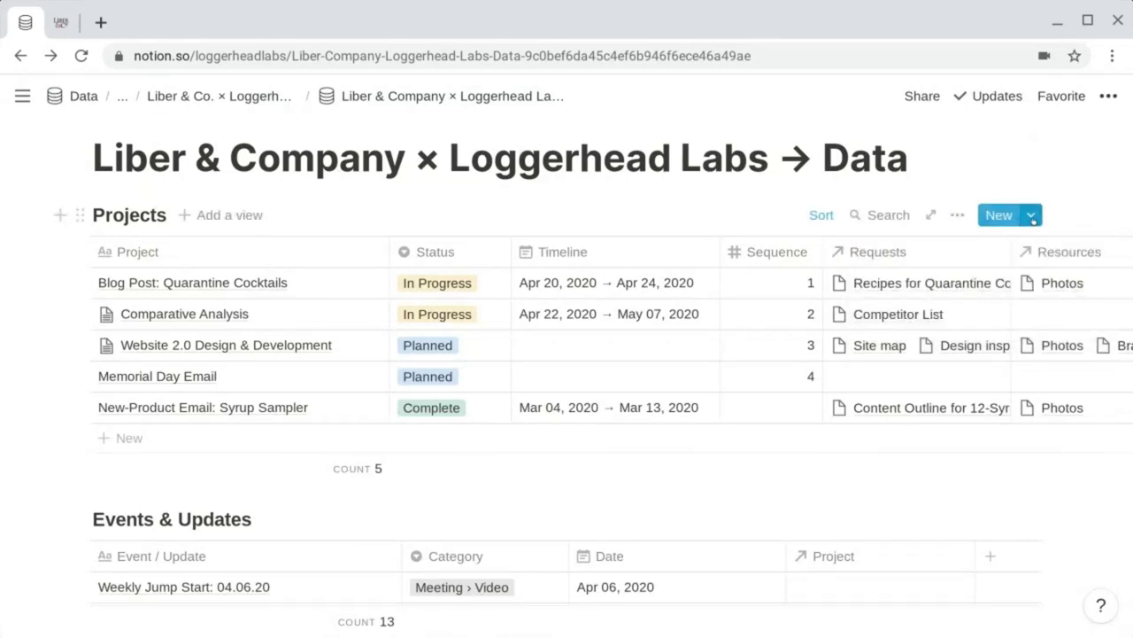
# Step: Create a new entry in the Projects database from the Project template and name it Dummy
pyautogui.click(1033, 221)
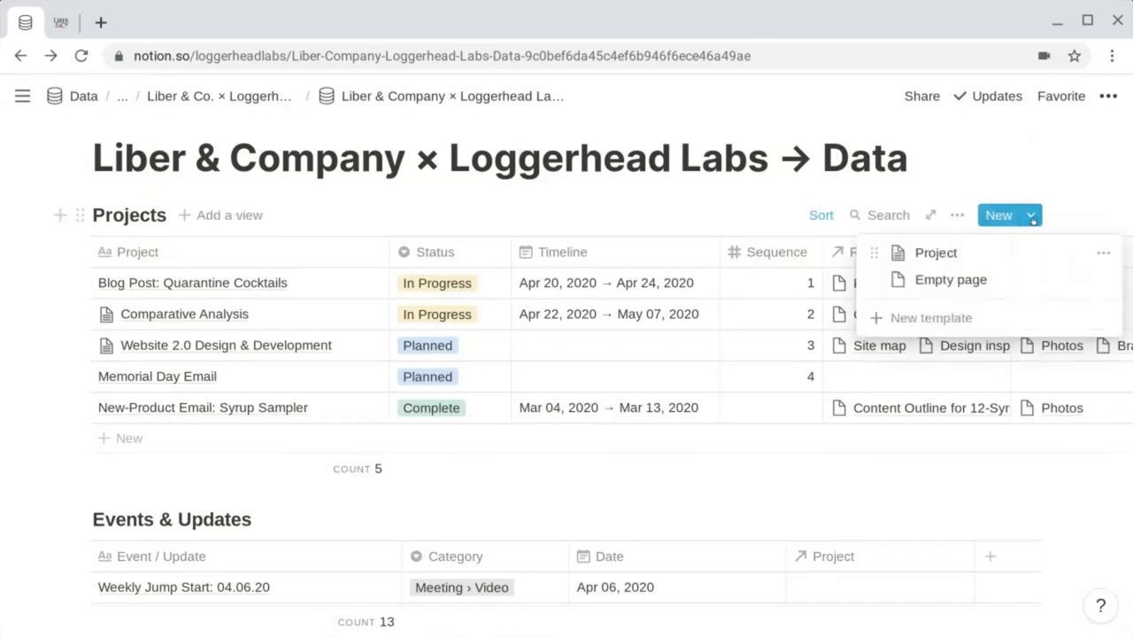
pyautogui.click(936, 254)
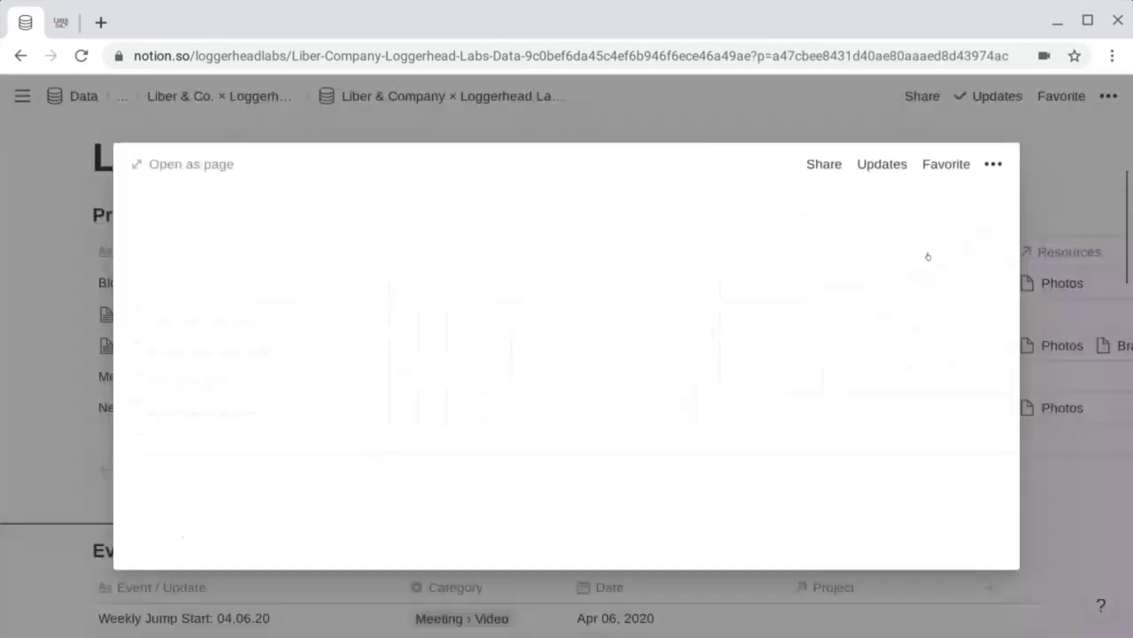
pyautogui.write('Dummy')
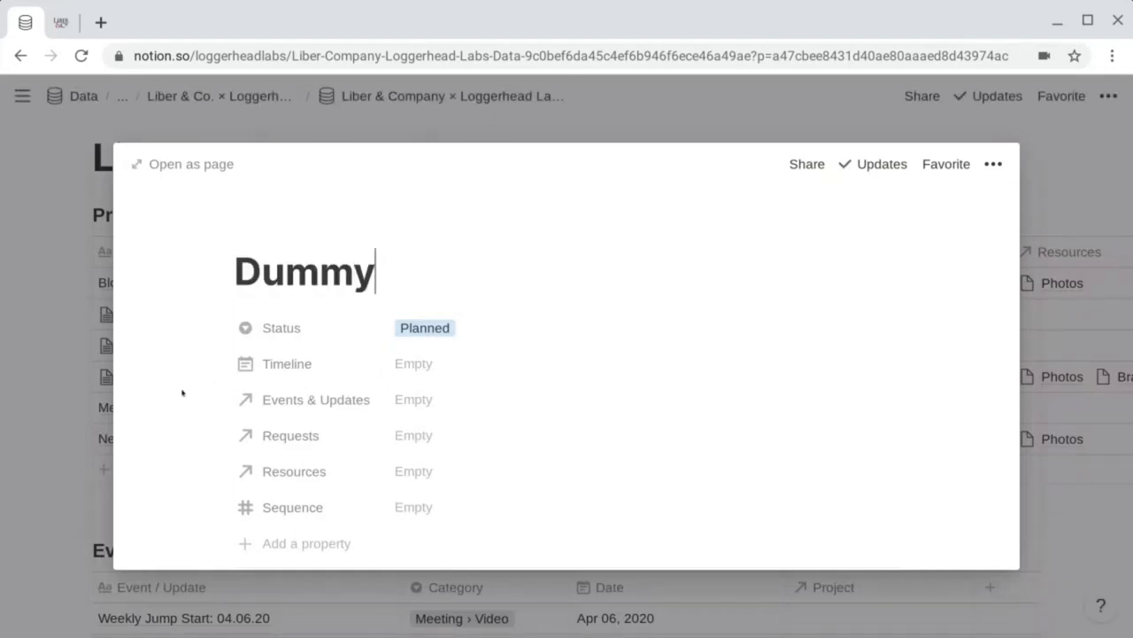
# Step: Duplicate the Project Overview card in the Dummy page's Resources gallery
pyautogui.scroll(-4, 182, 392)
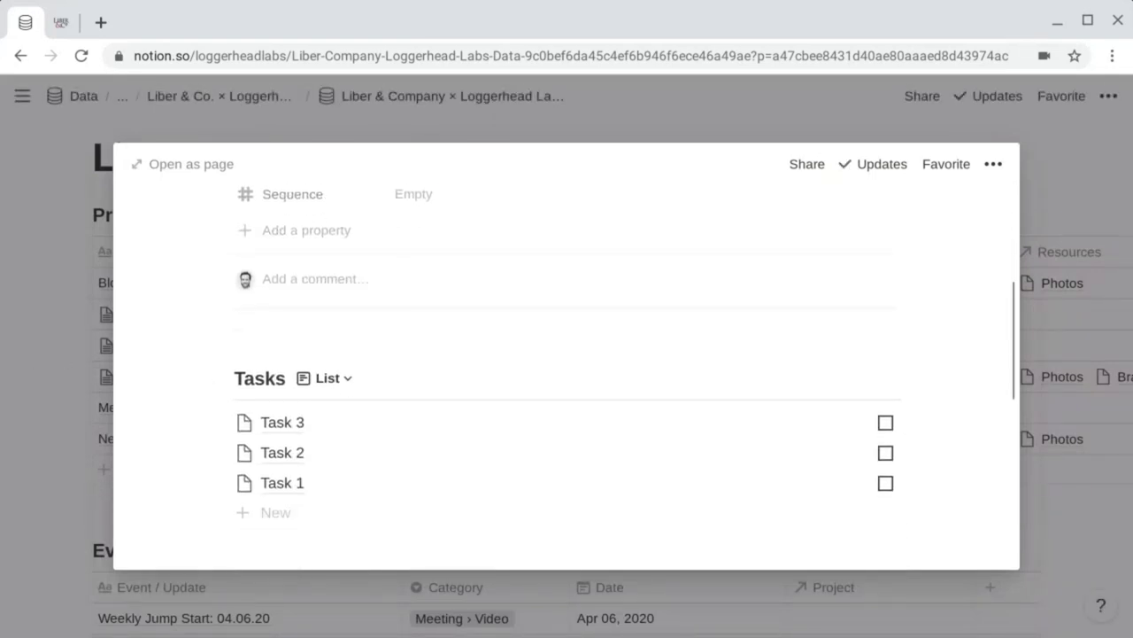
pyautogui.scroll(-2, 567, 372)
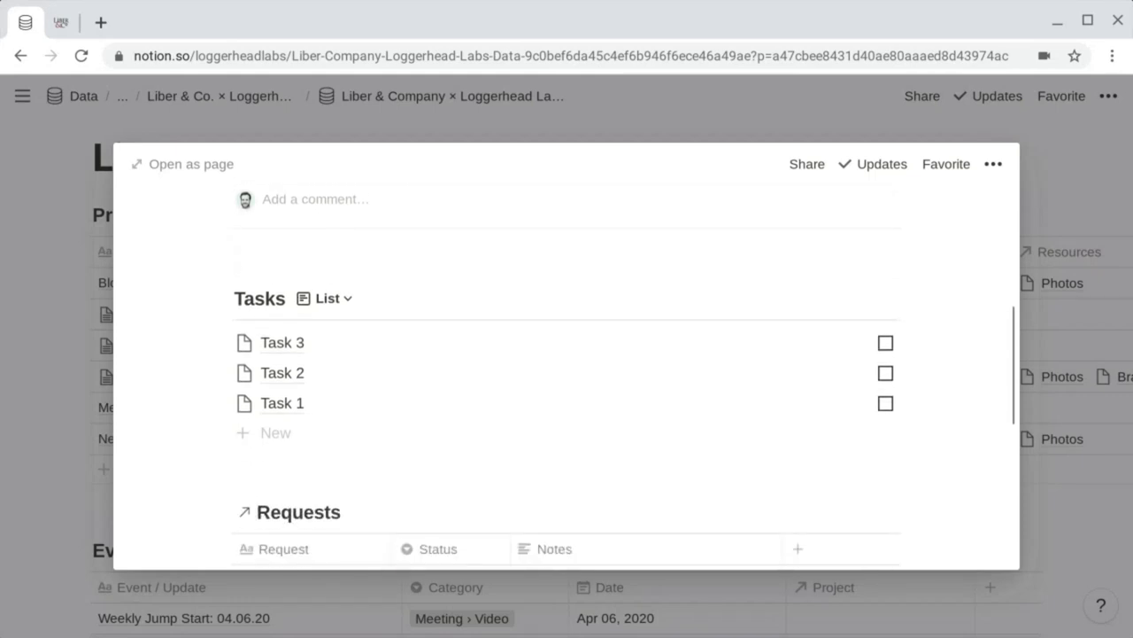
pyautogui.scroll(-1, 567, 372)
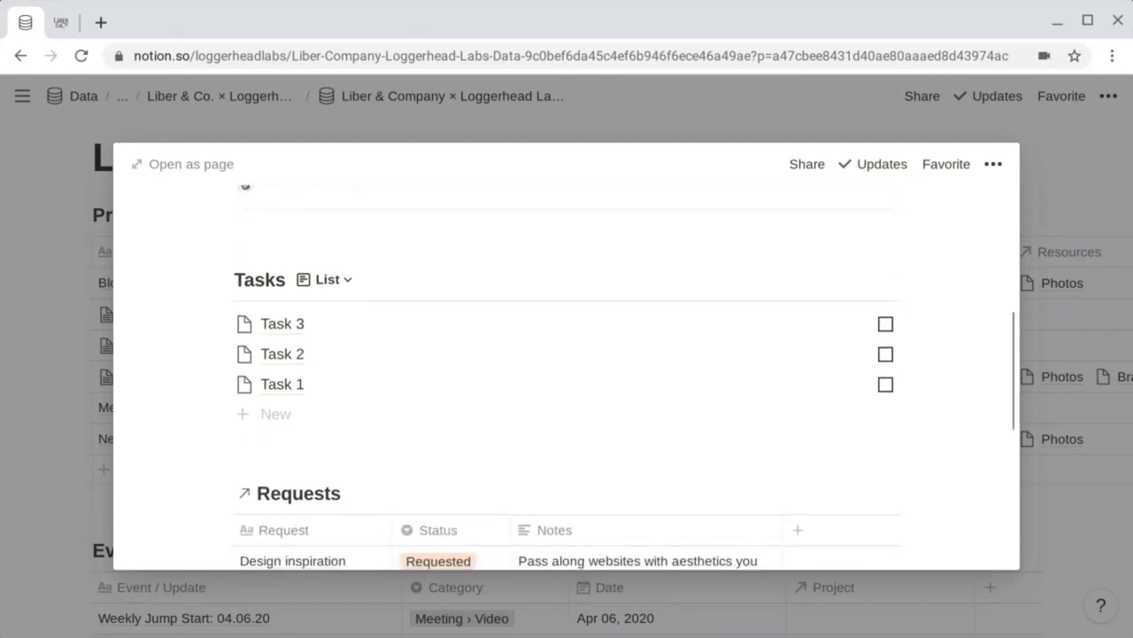
pyautogui.scroll(-5, 566, 377)
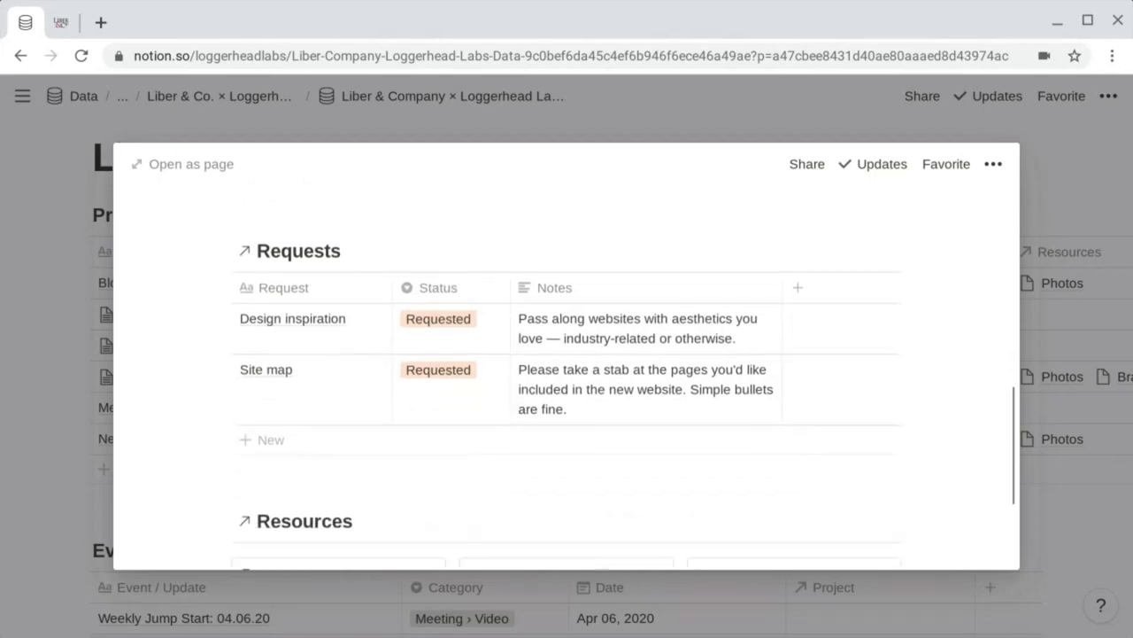
pyautogui.scroll(-4, 567, 377)
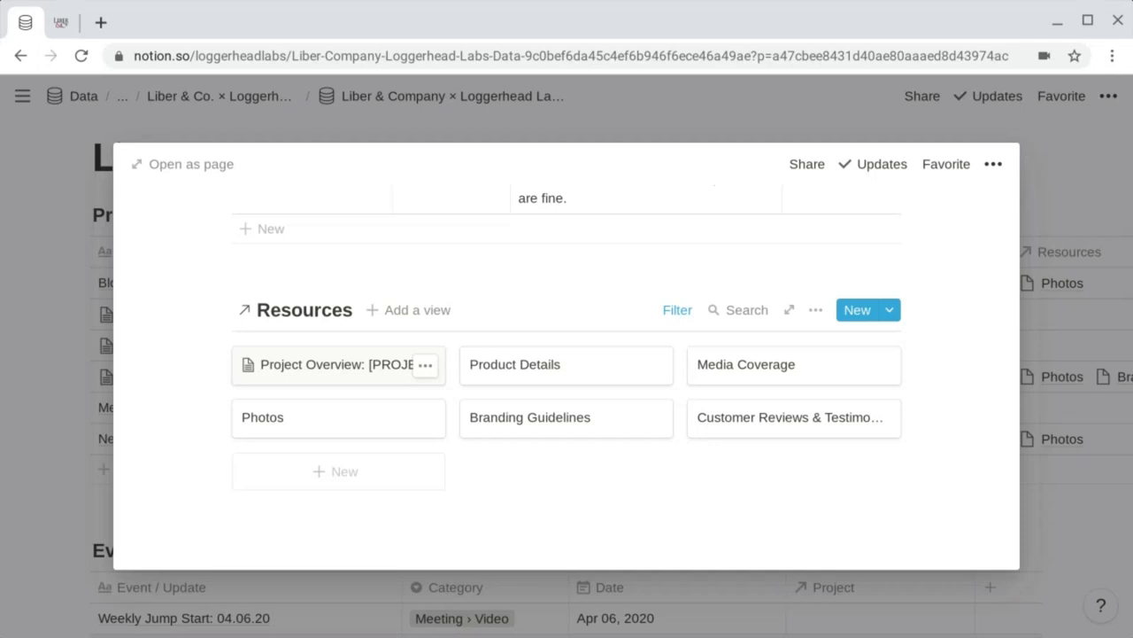
pyautogui.rightClick(344, 367)
pyautogui.click(412, 183)
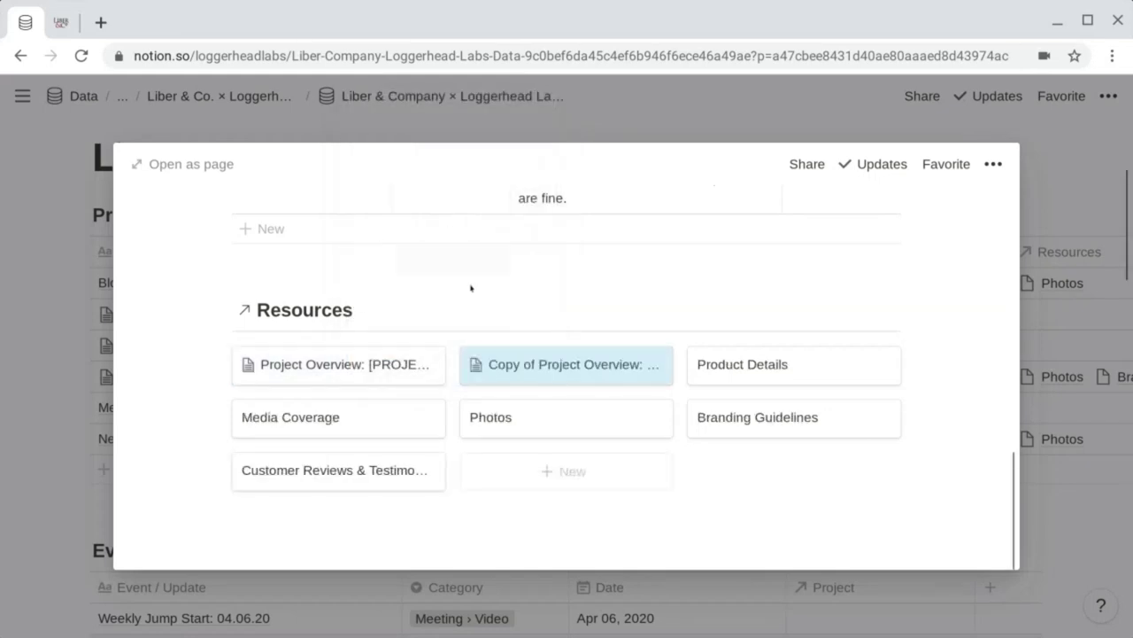
# Step: Open the duplicated Project Overview card and rename it Project Overview: Dummy
pyautogui.click(509, 369)
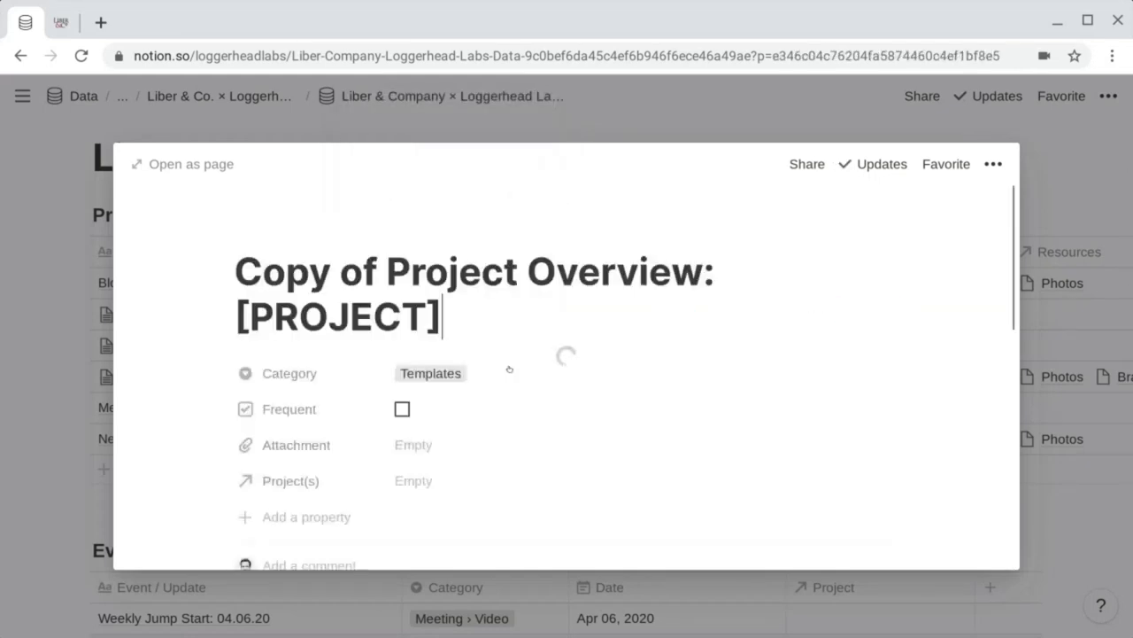
pyautogui.moveTo(386, 270); pyautogui.dragTo(232, 264)
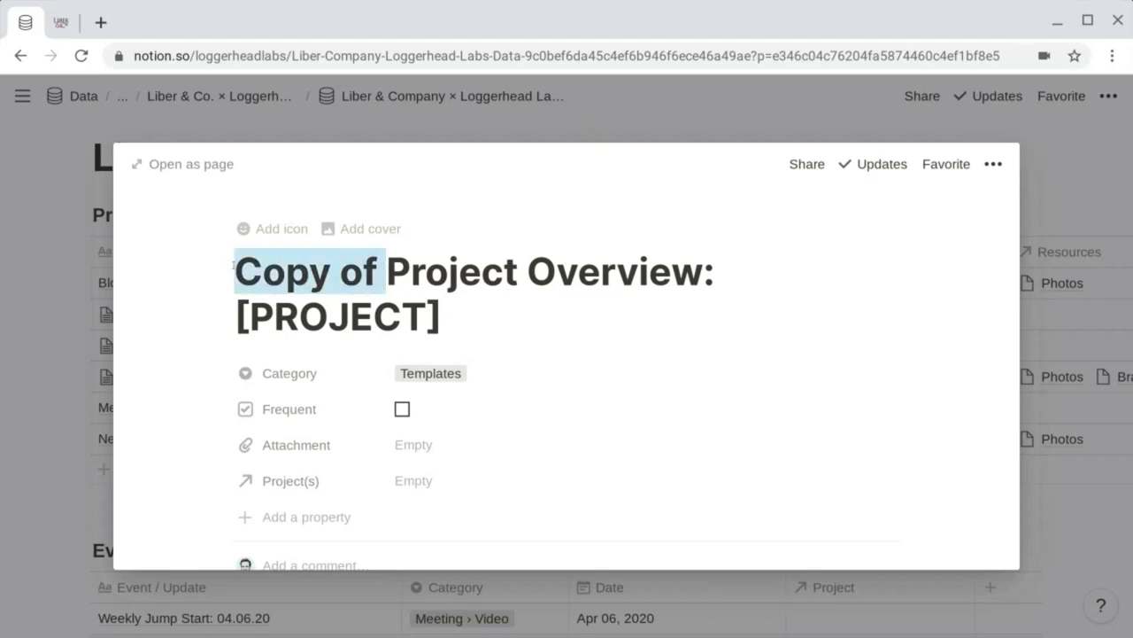
pyautogui.press('BackSpace')
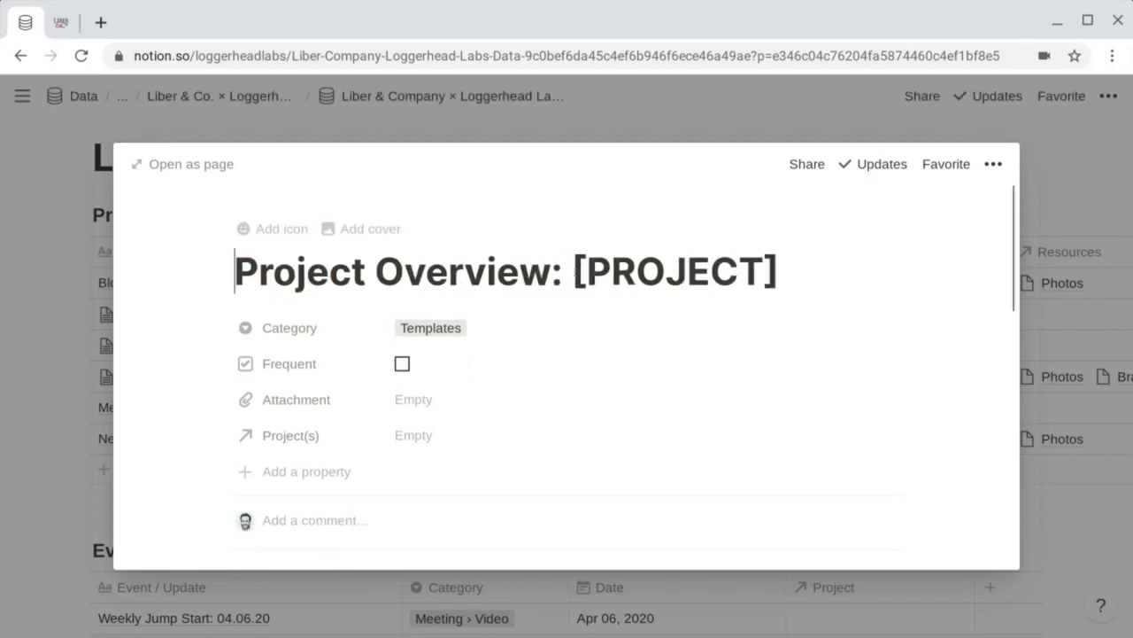
pyautogui.moveTo(572, 270); pyautogui.dragTo(783, 259)
pyautogui.write('Dummy')
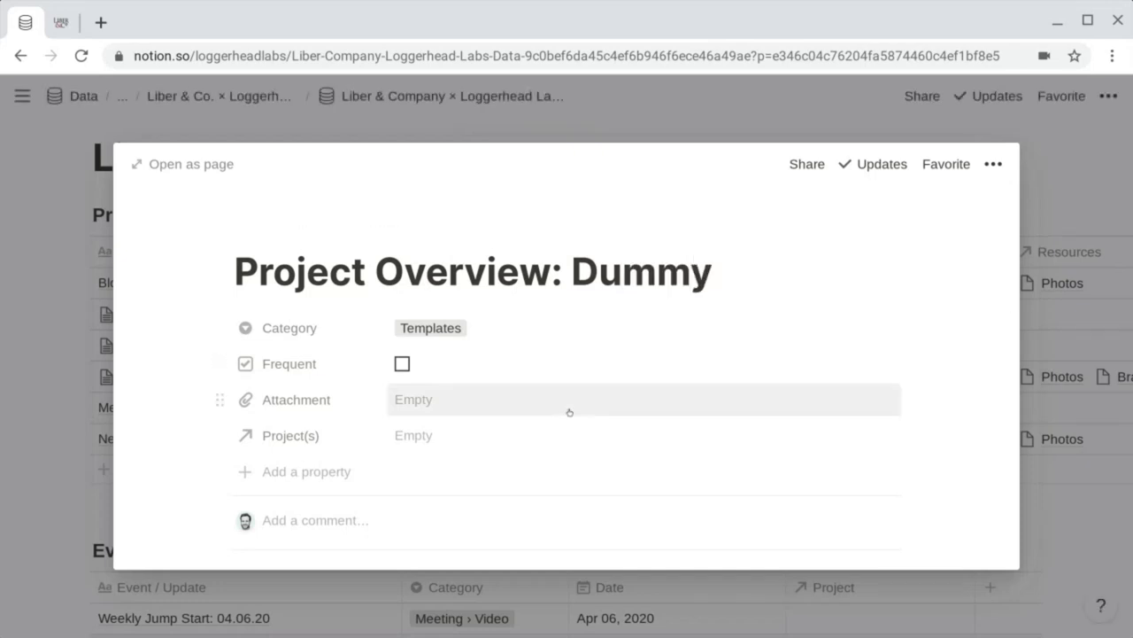
# Step: Link the Project Overview: Dummy page to the Dummy project through its Project(s) relation
pyautogui.scroll(-2, 569, 412)
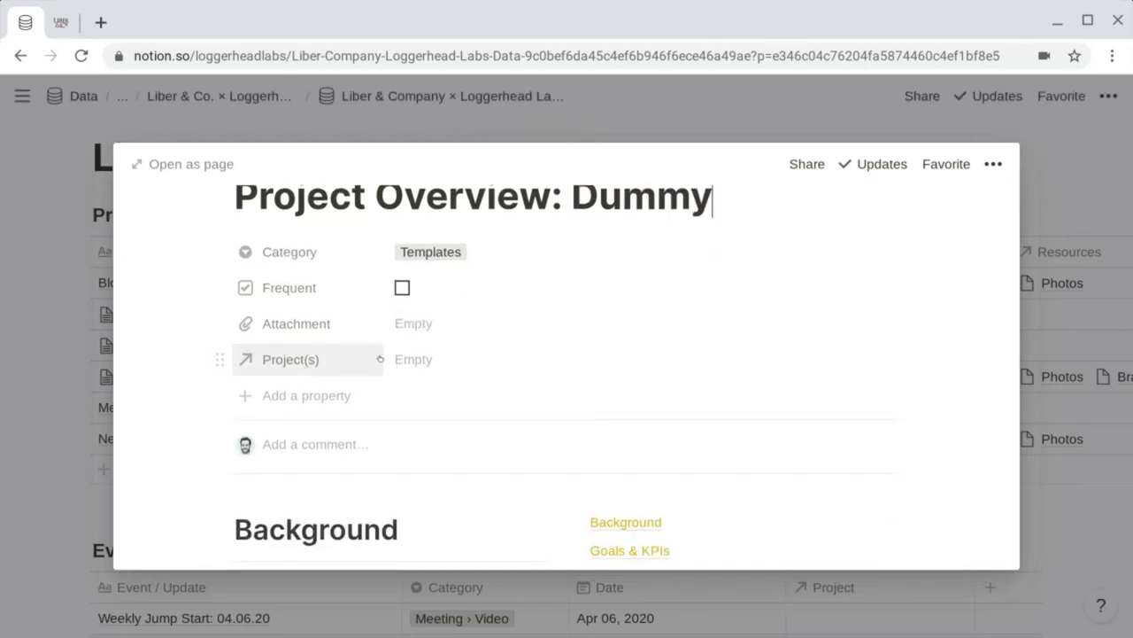
pyautogui.click(428, 363)
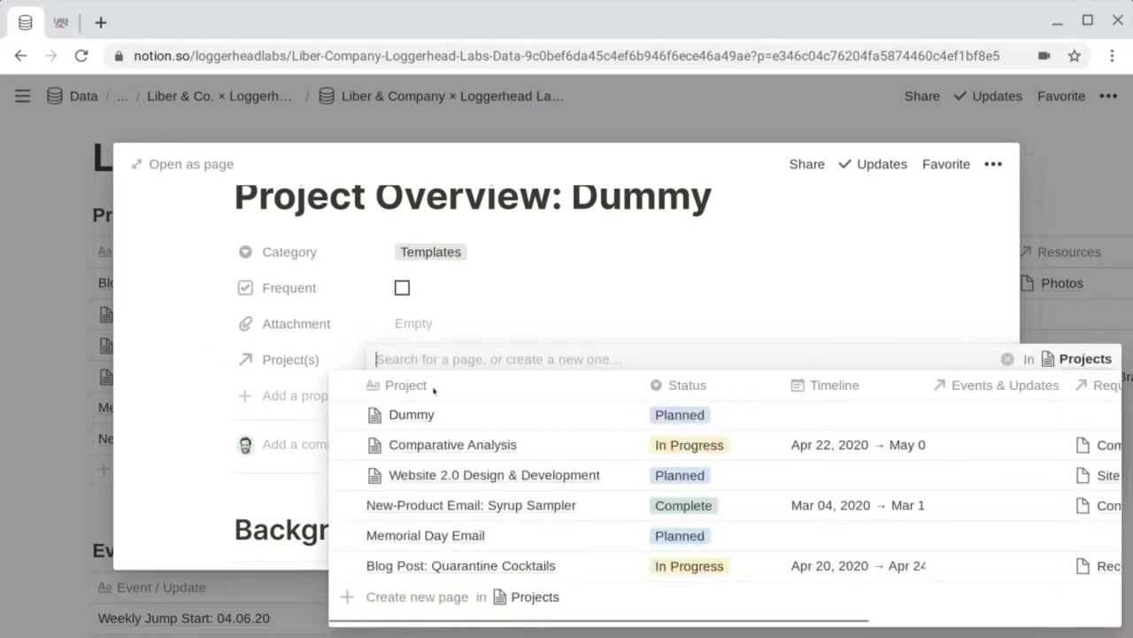
pyautogui.click(428, 416)
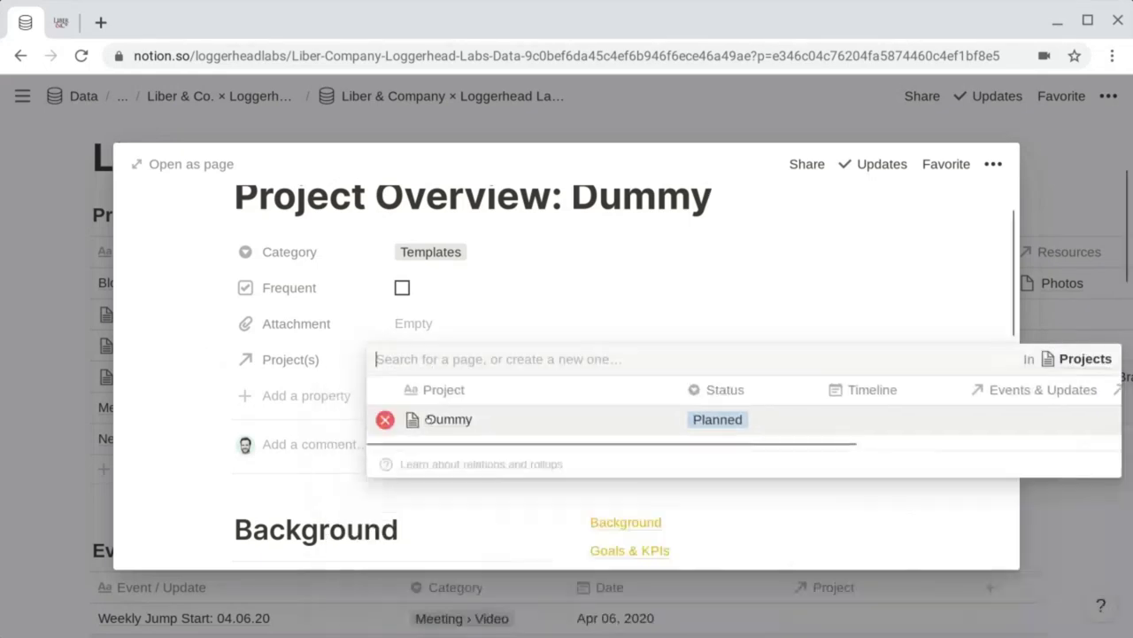
pyautogui.click(177, 397)
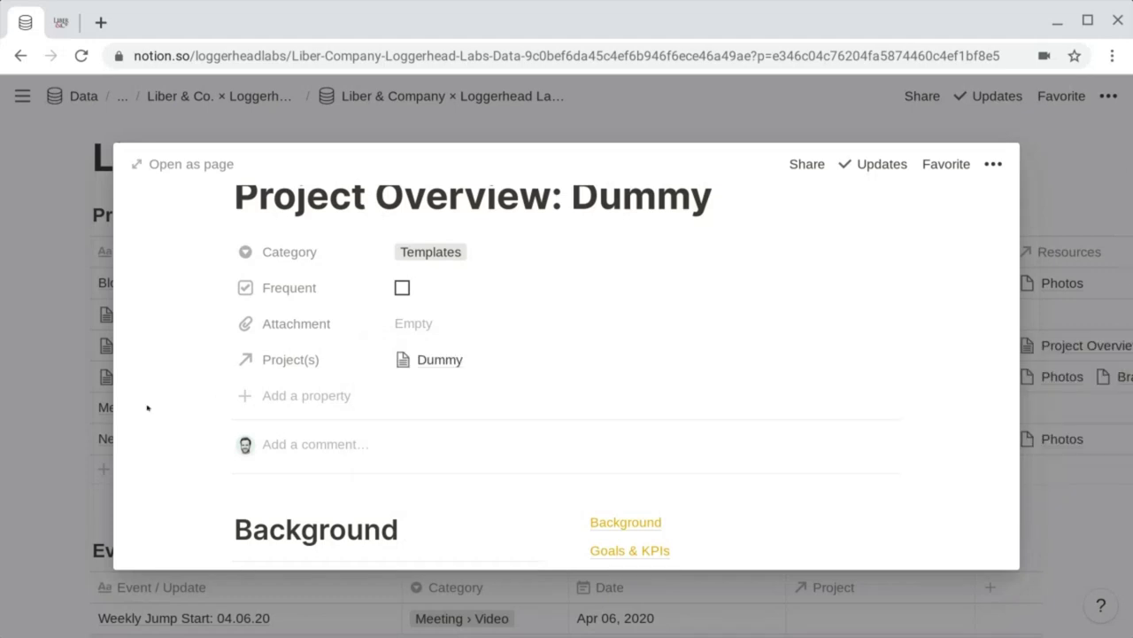
# Step: Rename the timeline table in the overview page as Dummy Timeline, and close the page
pyautogui.scroll(-5, 172, 417)
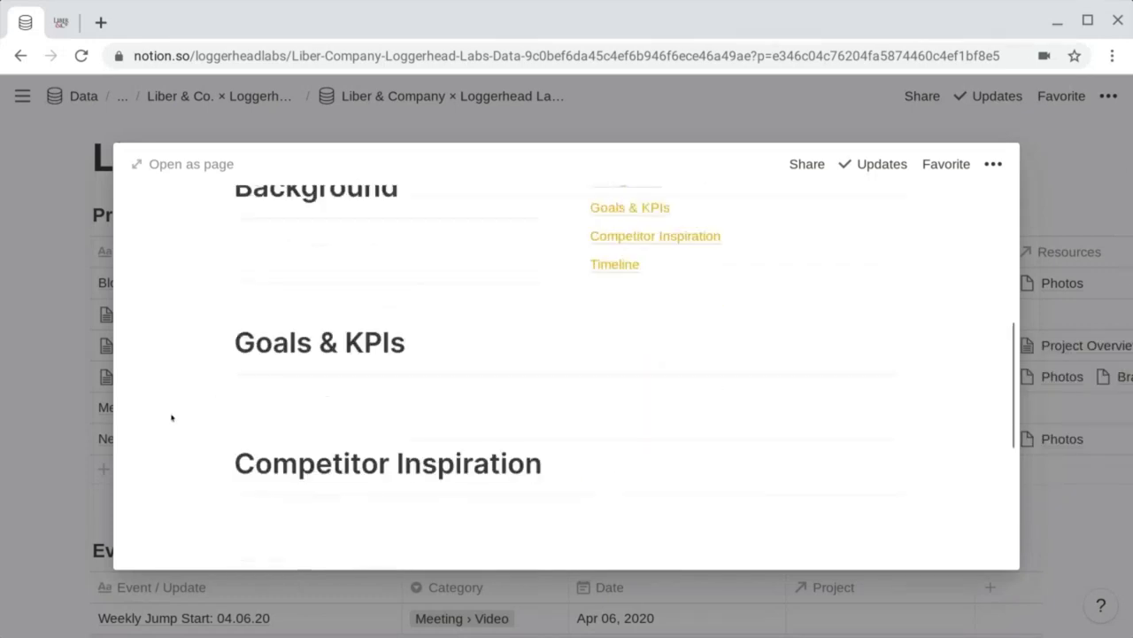
pyautogui.scroll(-2, 534, 337)
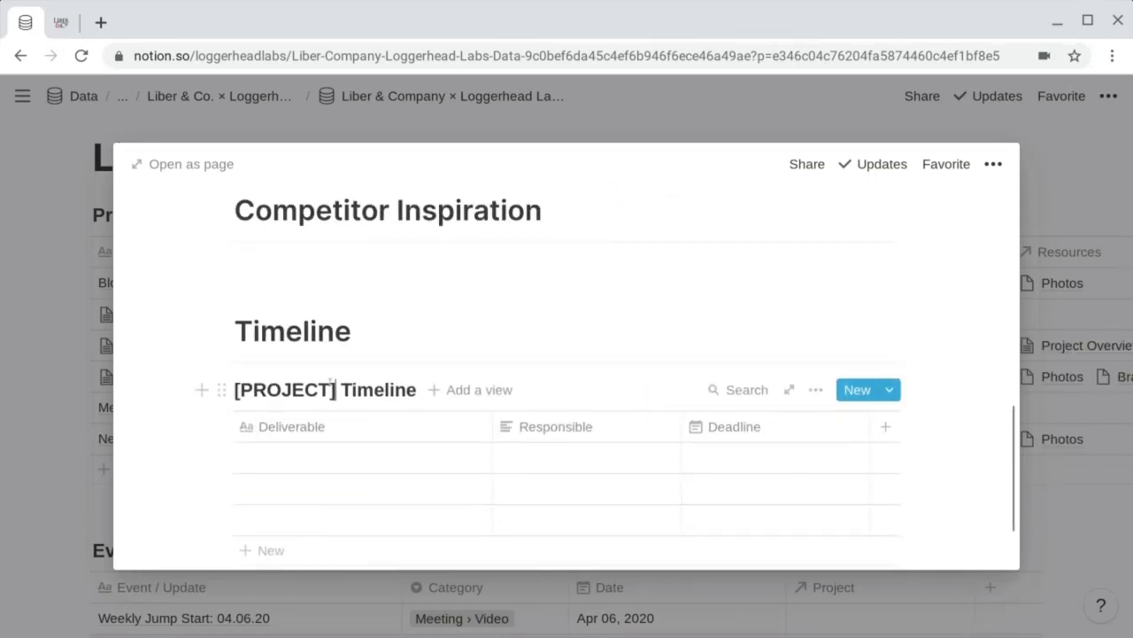
pyautogui.moveTo(330, 382); pyautogui.dragTo(233, 388)
pyautogui.write('Dum')
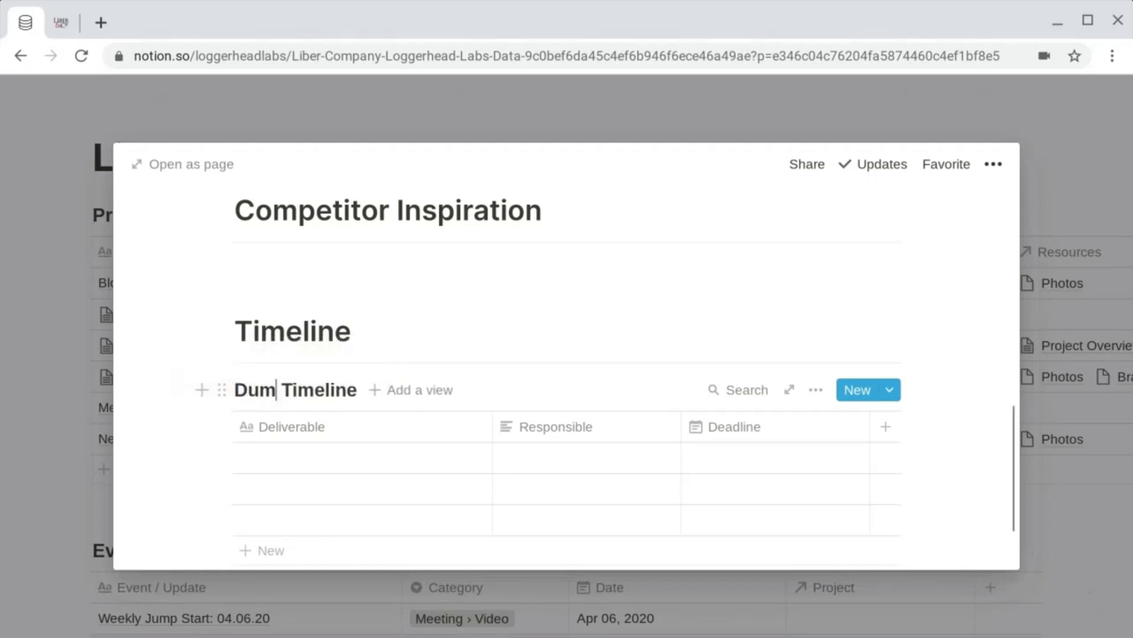
pyautogui.write('my')
pyautogui.scroll(-3, 567, 371)
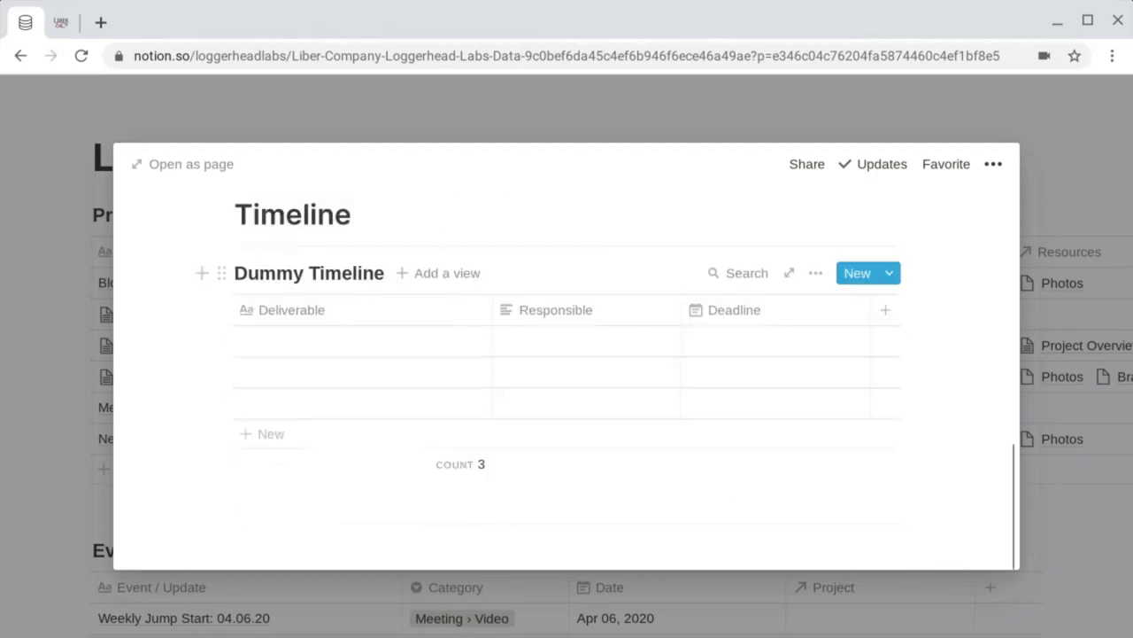
pyautogui.scroll(6, 567, 371)
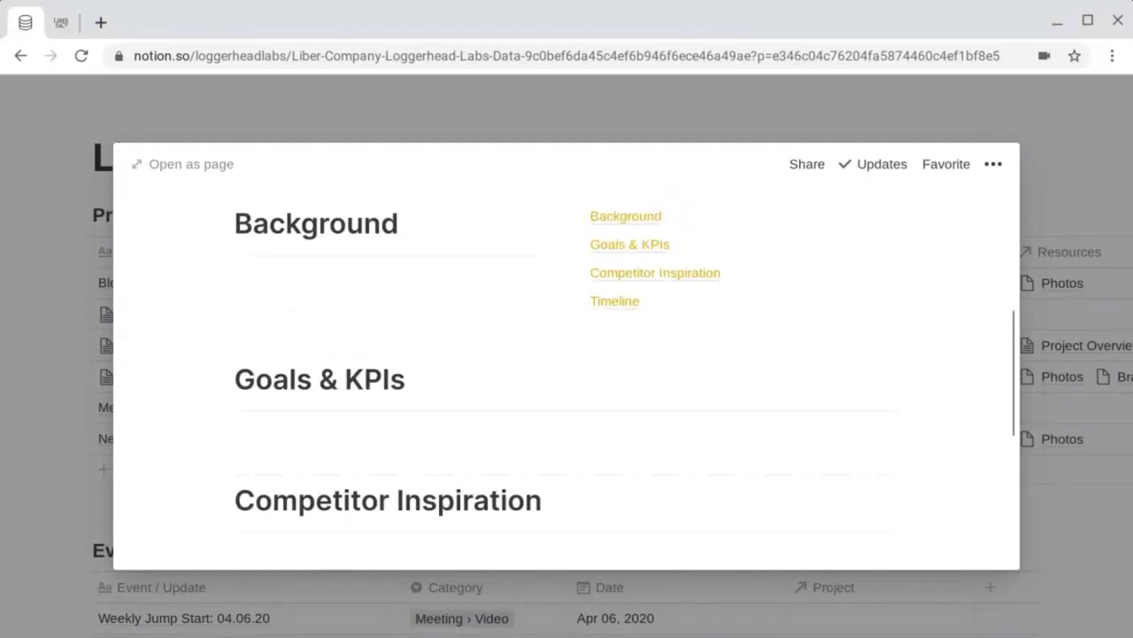
pyautogui.scroll(5, 566, 372)
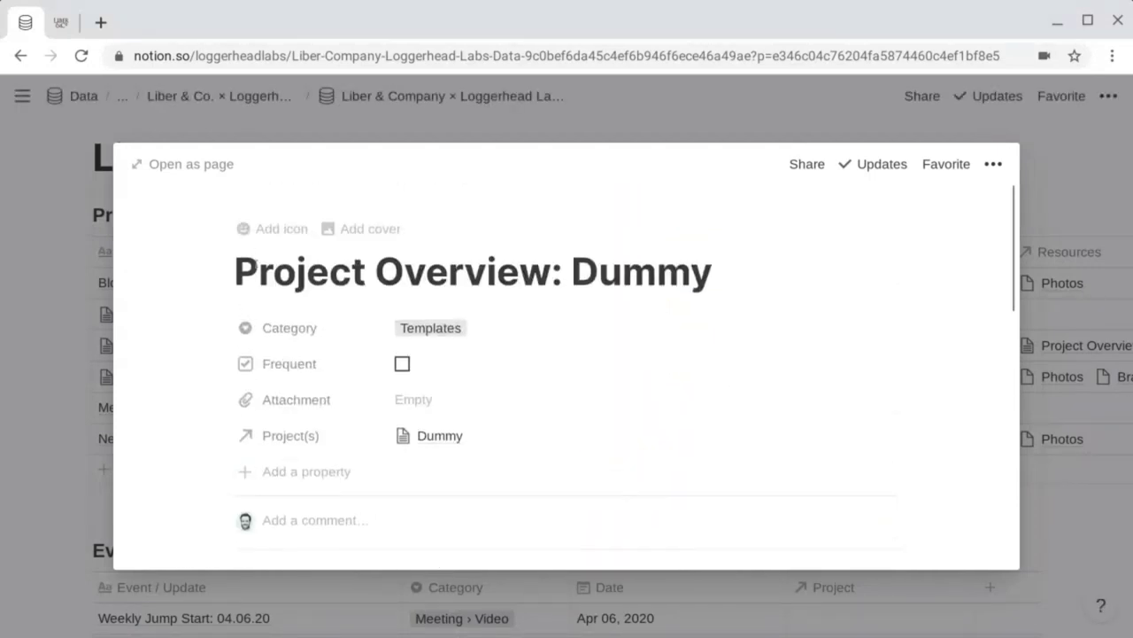
pyautogui.click(46, 302)
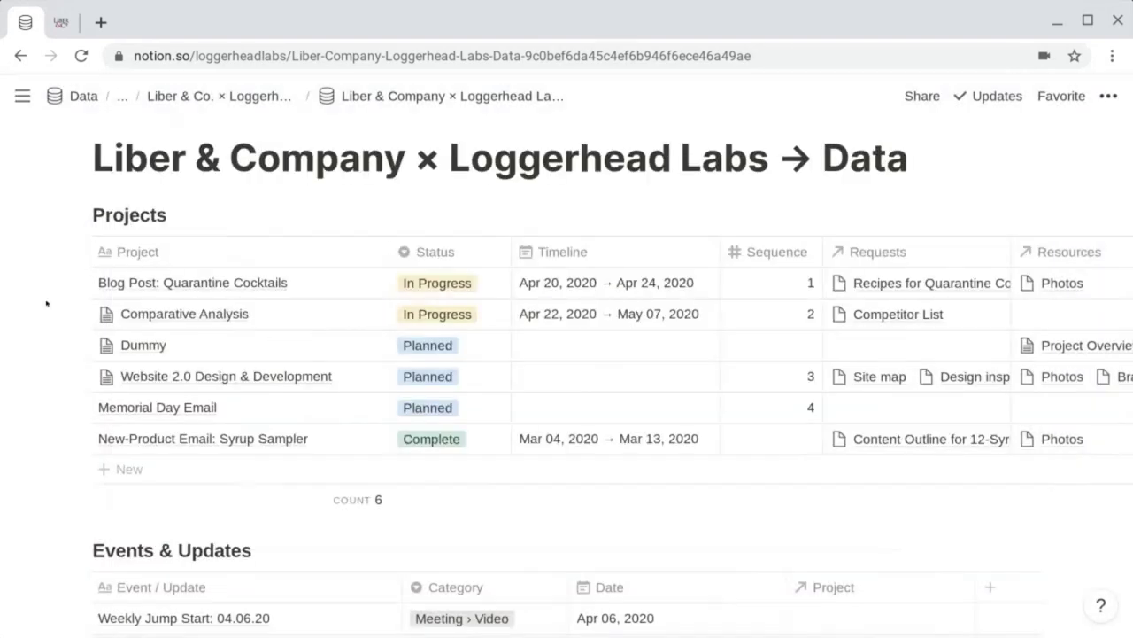
# Step: In the Dummy project, set the Resources filter to Project(s) contains Dummy and remove the Resource contains Project Overview condition
pyautogui.click(362, 345)
pyautogui.scroll(-10, 362, 351)
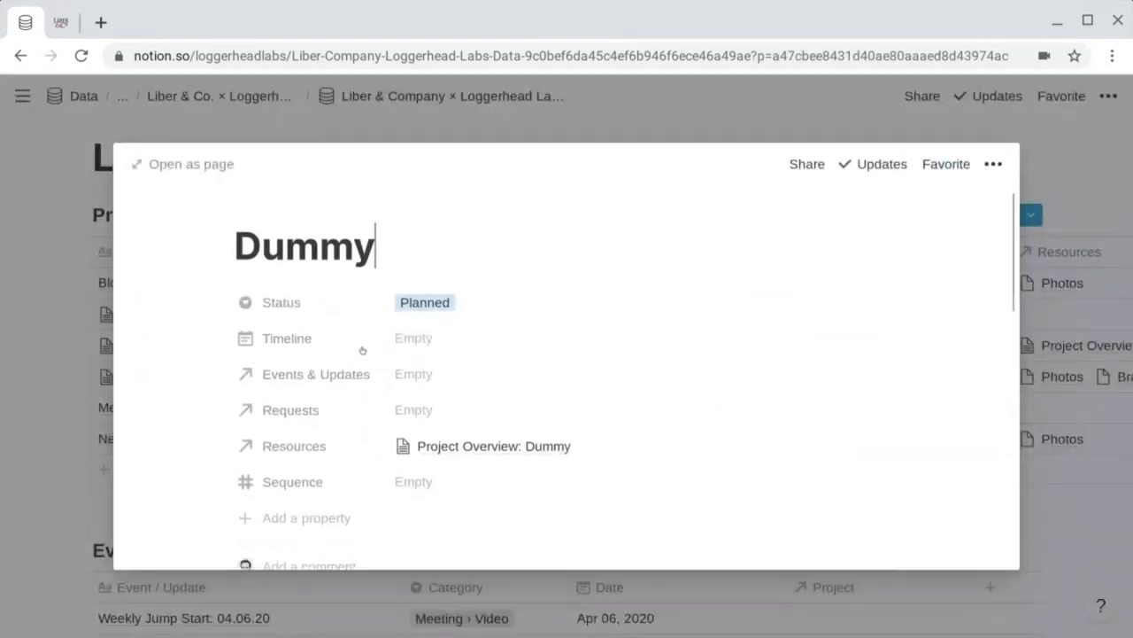
pyautogui.scroll(-3, 556, 365)
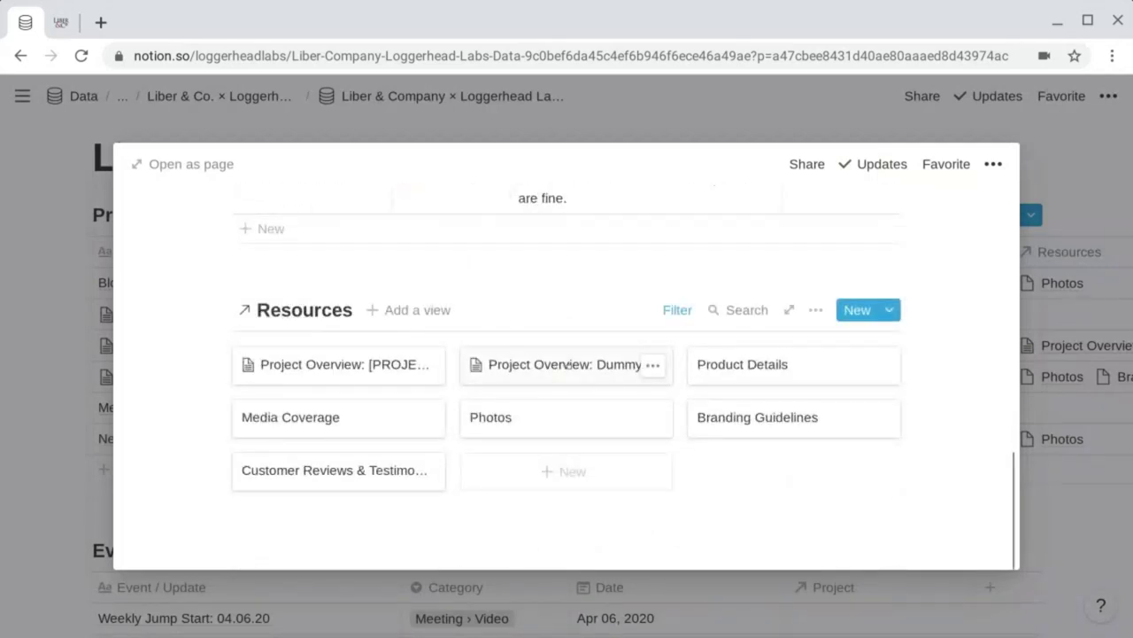
pyautogui.click(677, 311)
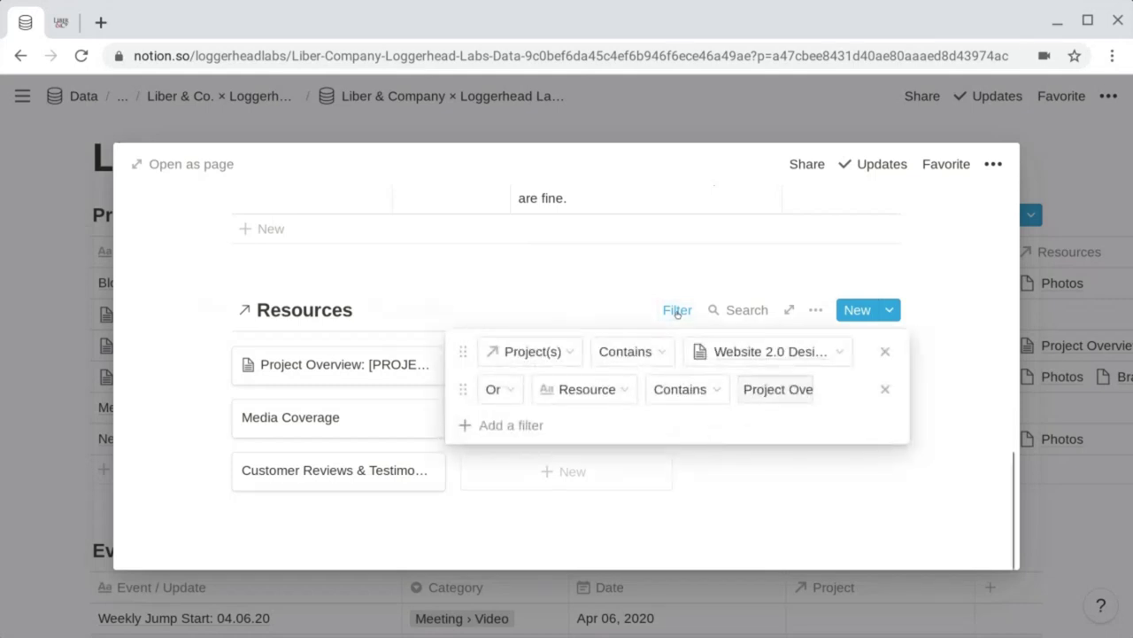
pyautogui.click(715, 351)
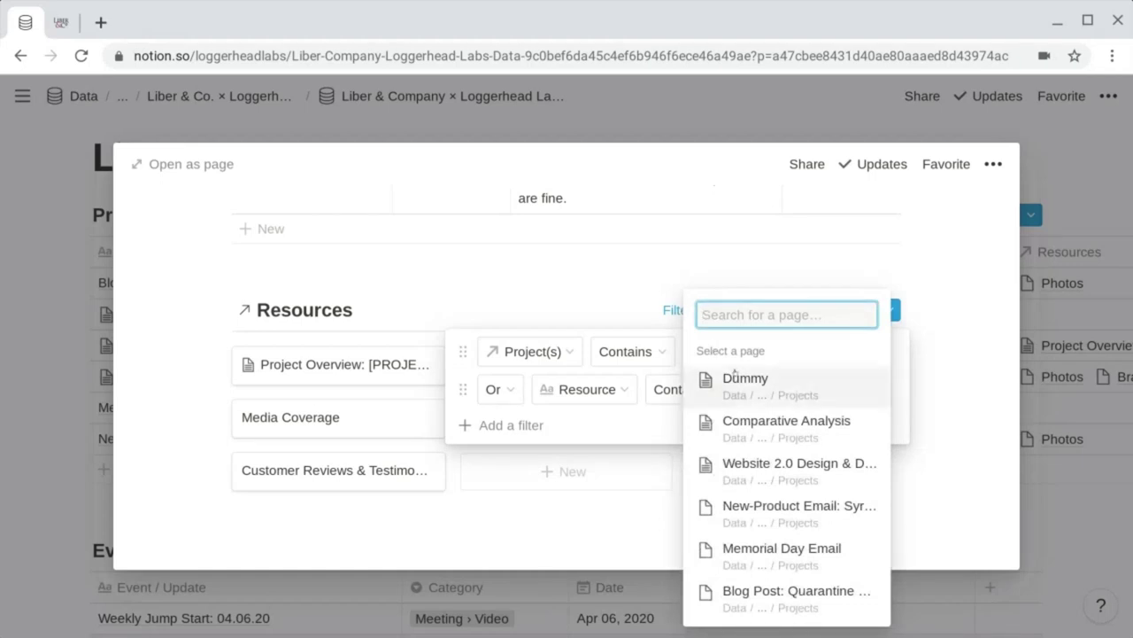
pyautogui.click(753, 392)
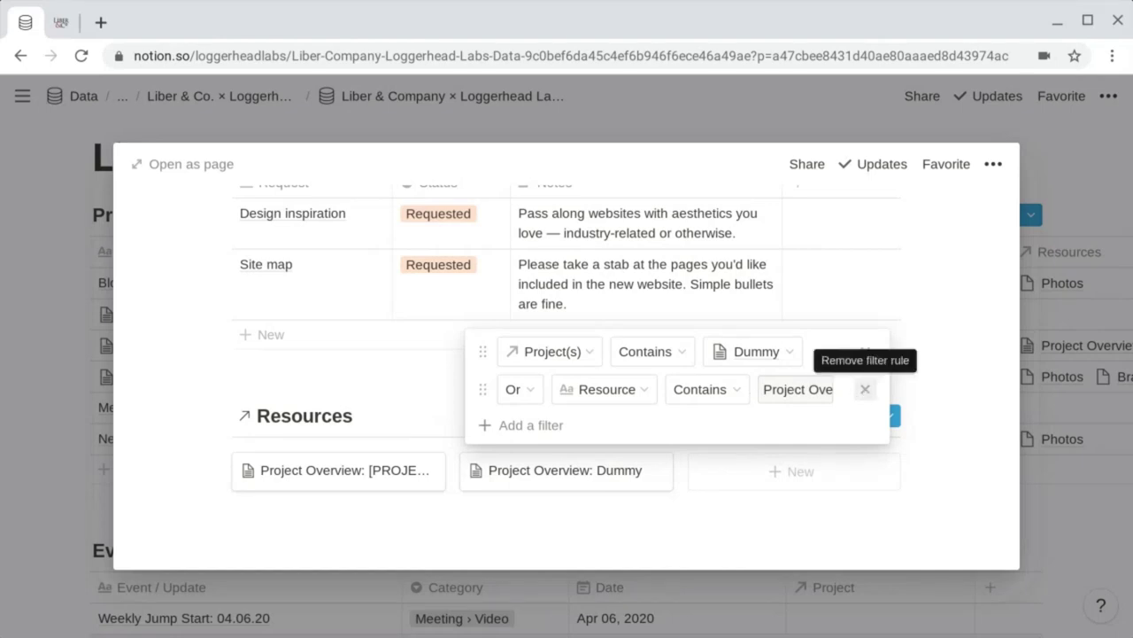
pyautogui.click(865, 389)
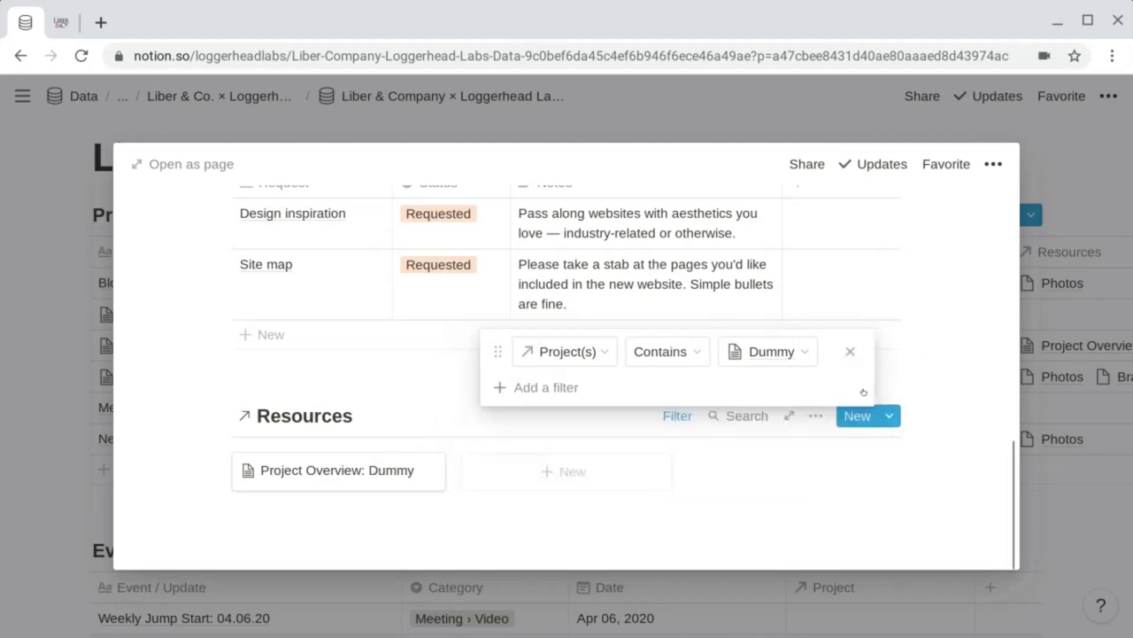
pyautogui.click(173, 418)
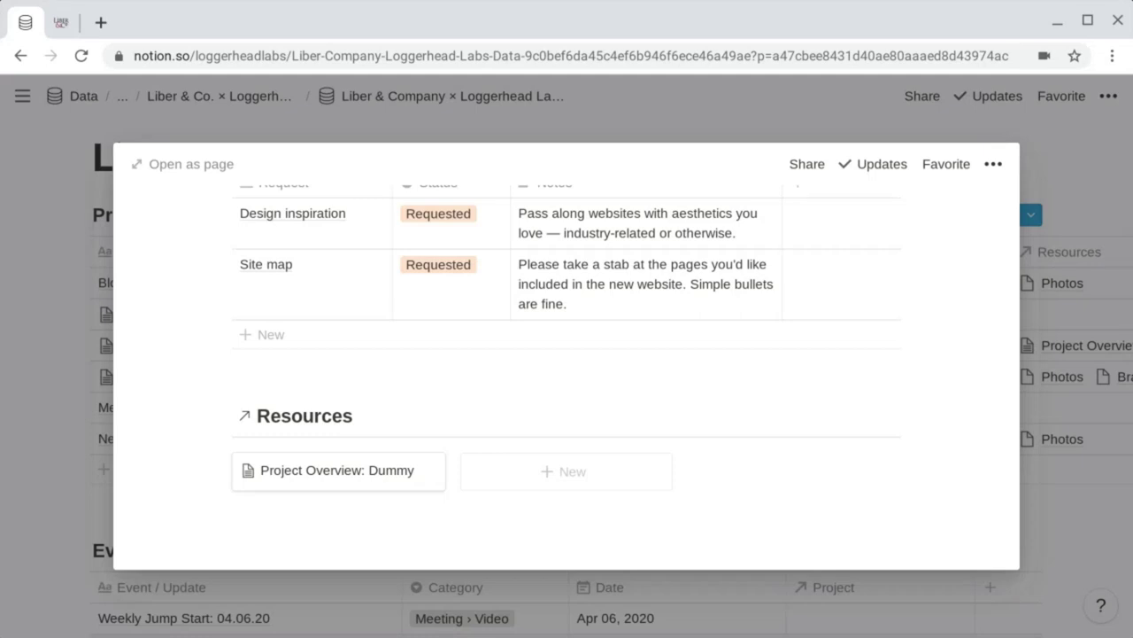
pyautogui.moveTo(655, 427)
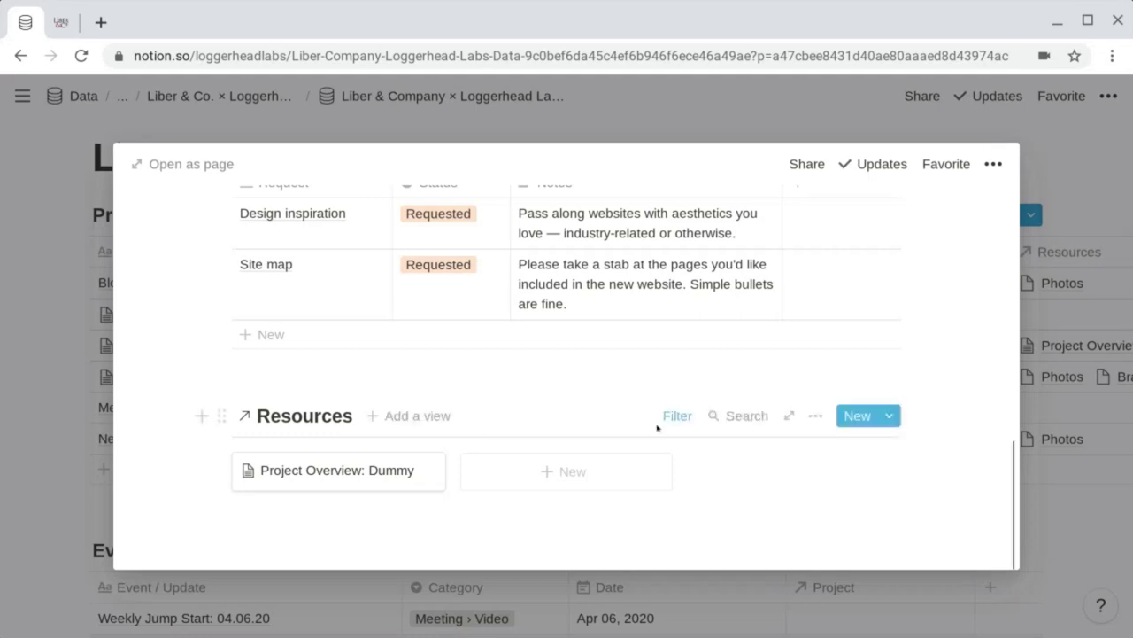
pyautogui.click(890, 416)
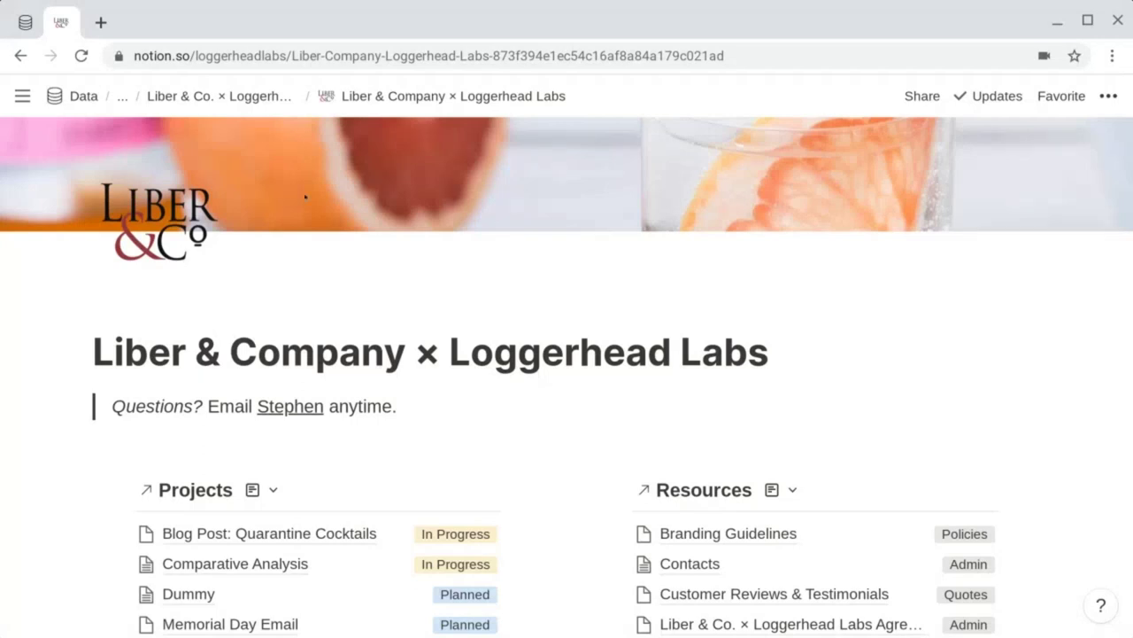
# Step: Look over the client portal page's Projects, Resources, Events & Updates and Requests sections
pyautogui.scroll(-3, 354, 354)
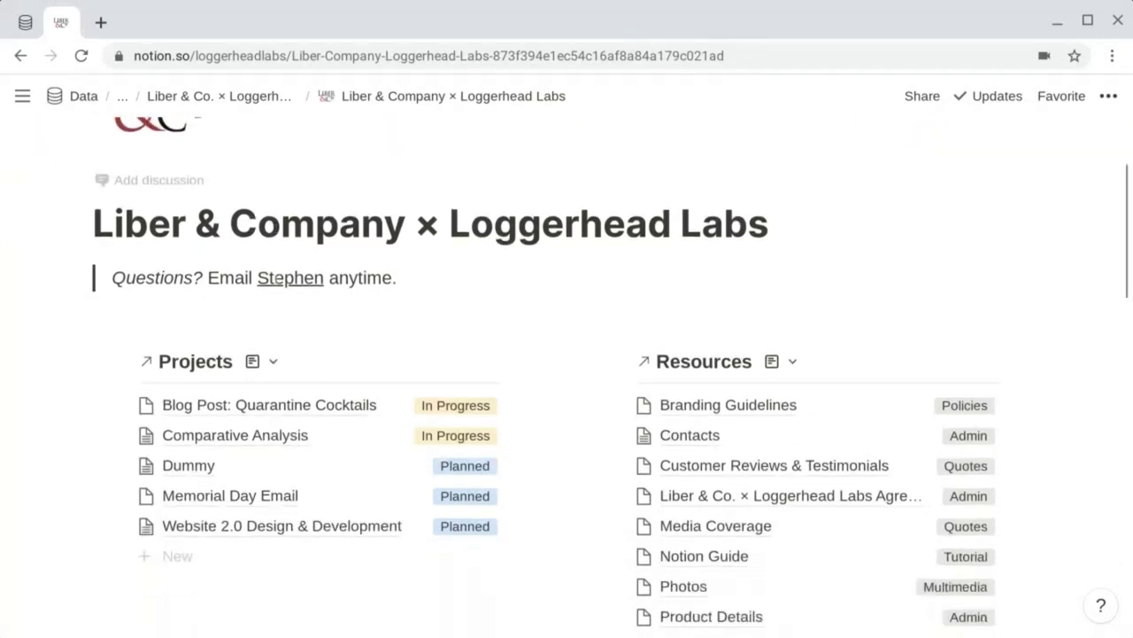
pyautogui.scroll(-3, 567, 376)
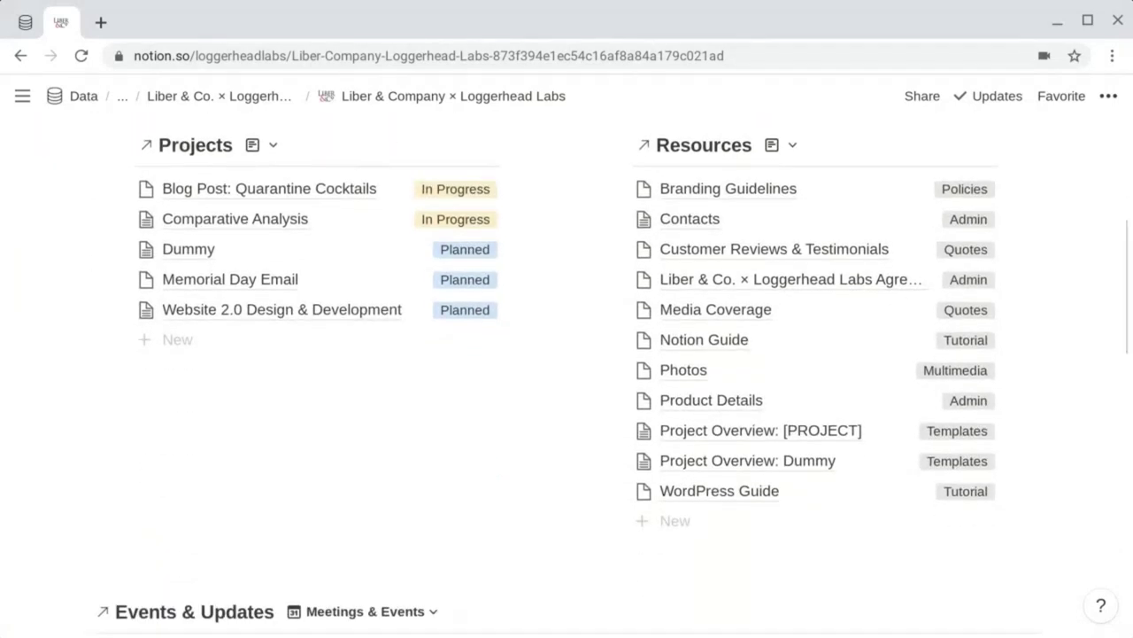
pyautogui.scroll(-5, 567, 376)
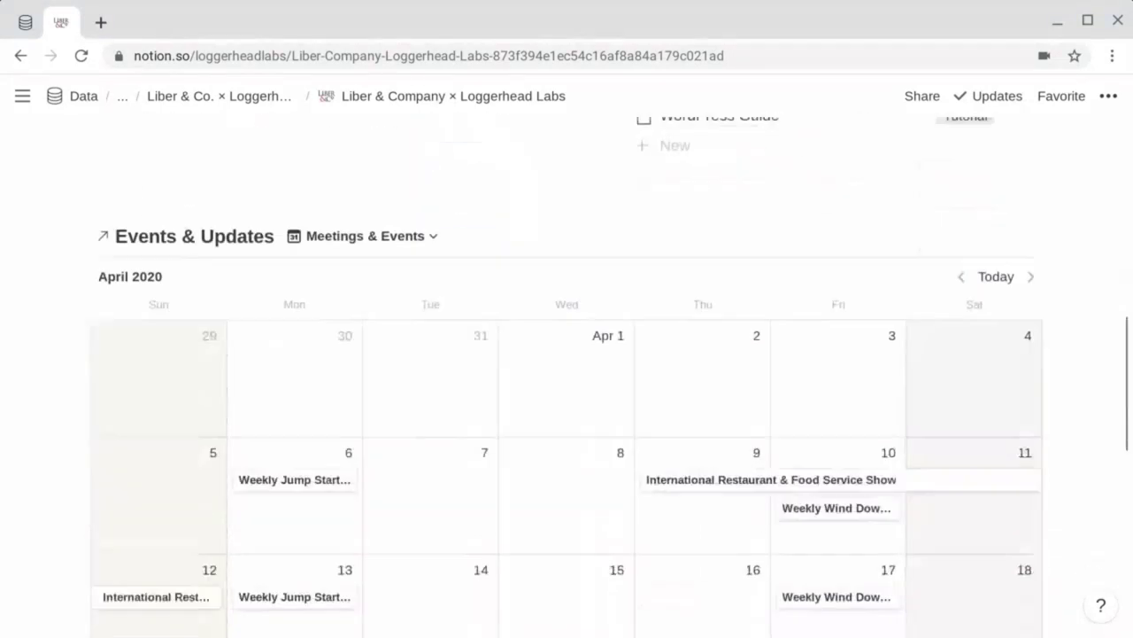
pyautogui.scroll(-5, 567, 375)
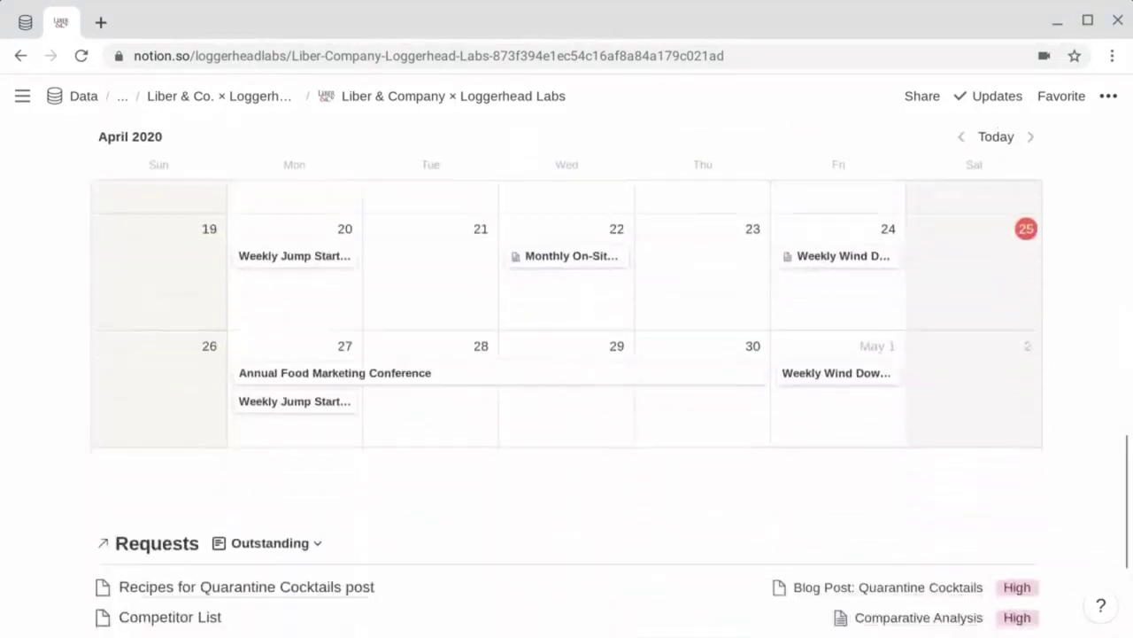
pyautogui.scroll(-2, 567, 375)
pyautogui.scroll(3, 567, 376)
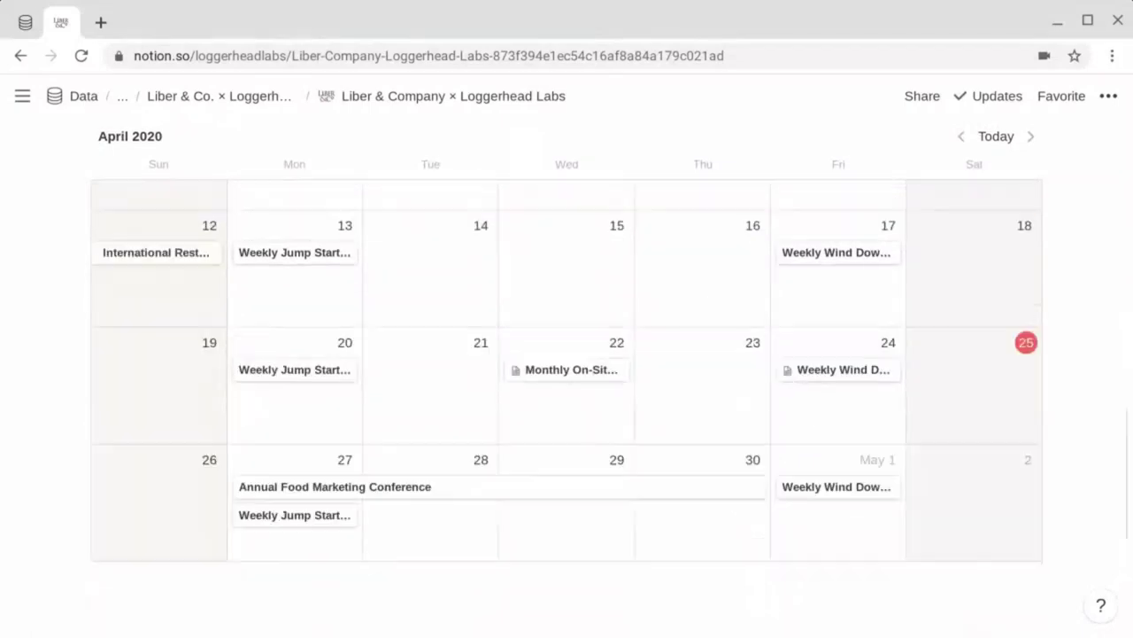
pyautogui.scroll(10, 567, 357)
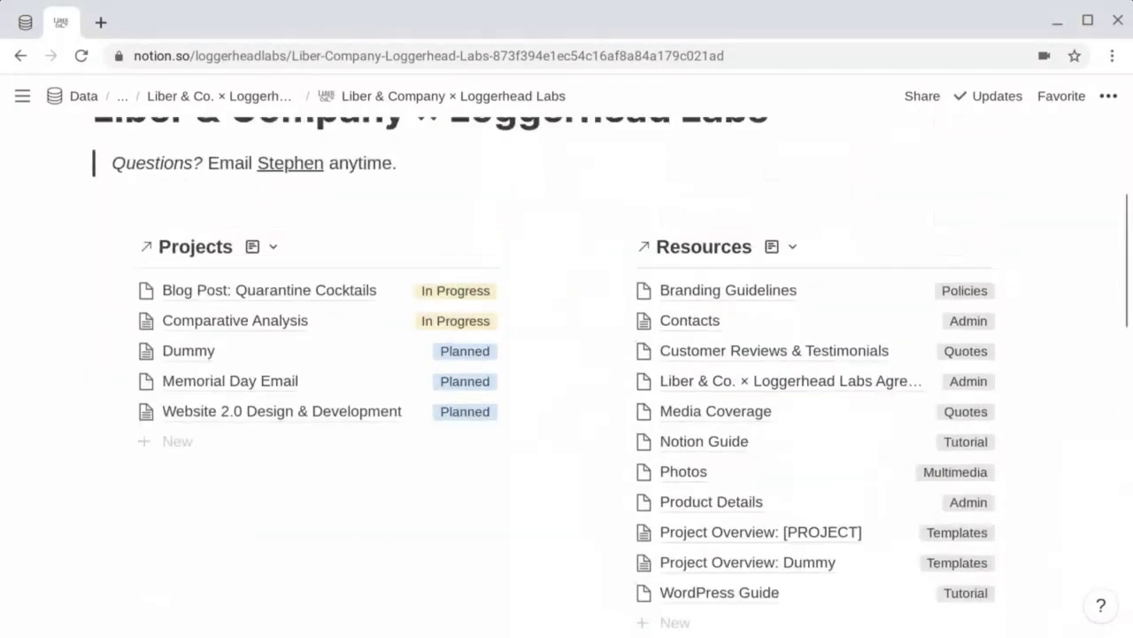
pyautogui.scroll(2, 207, 272)
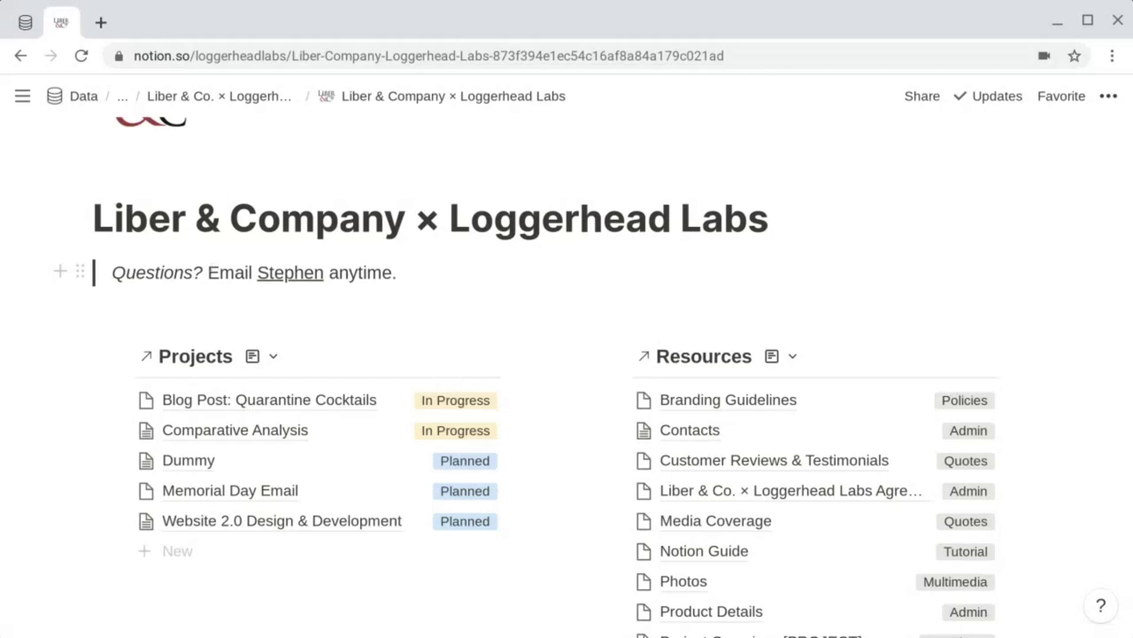
# Step: Switch the portal's Projects list to the Full List view and open it as a full page
pyautogui.scroll(-3, 566, 376)
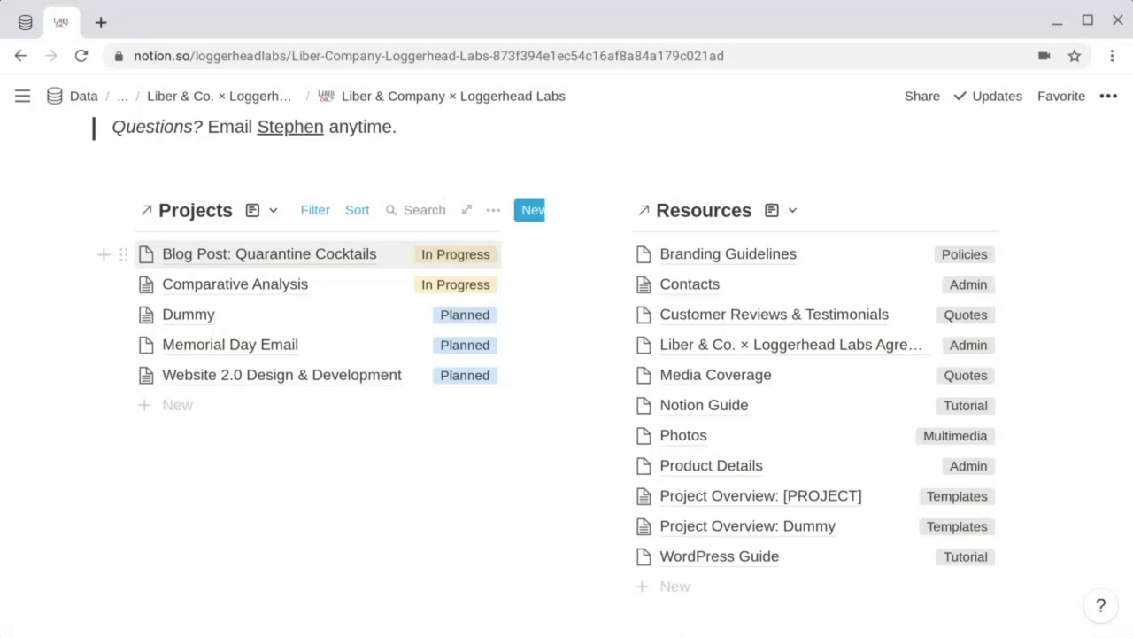
pyautogui.click(273, 210)
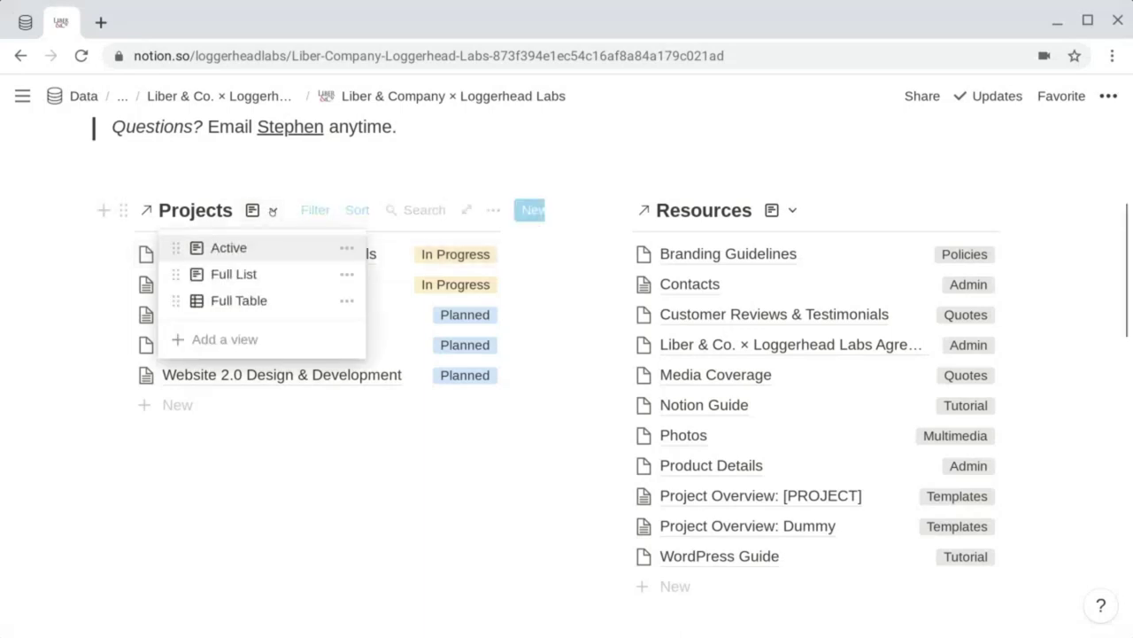
pyautogui.click(271, 271)
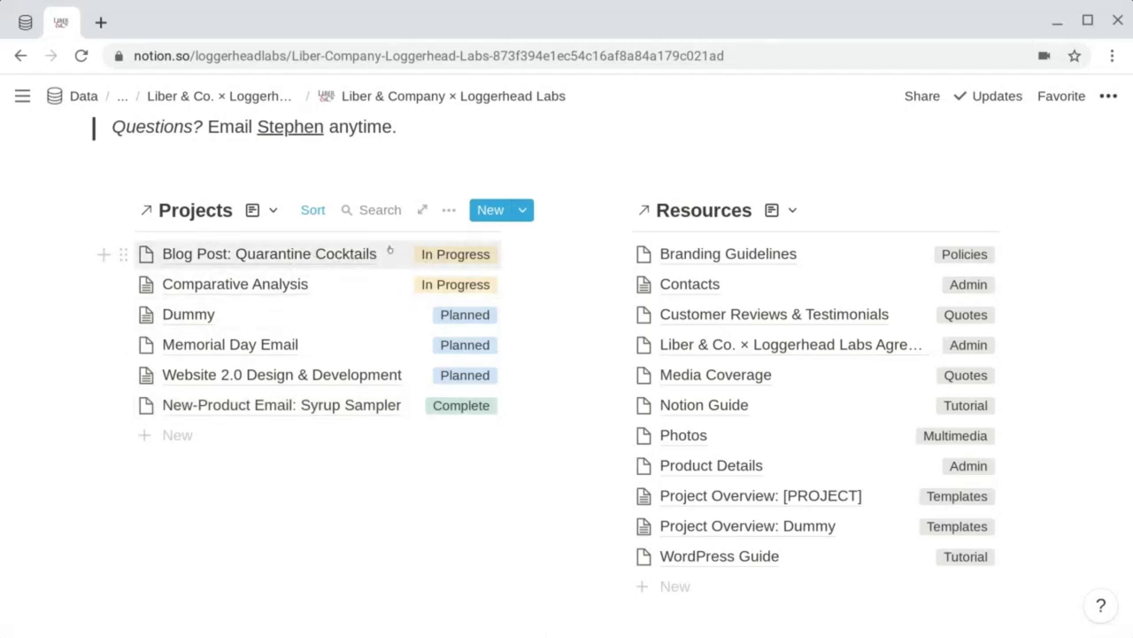
pyautogui.click(422, 212)
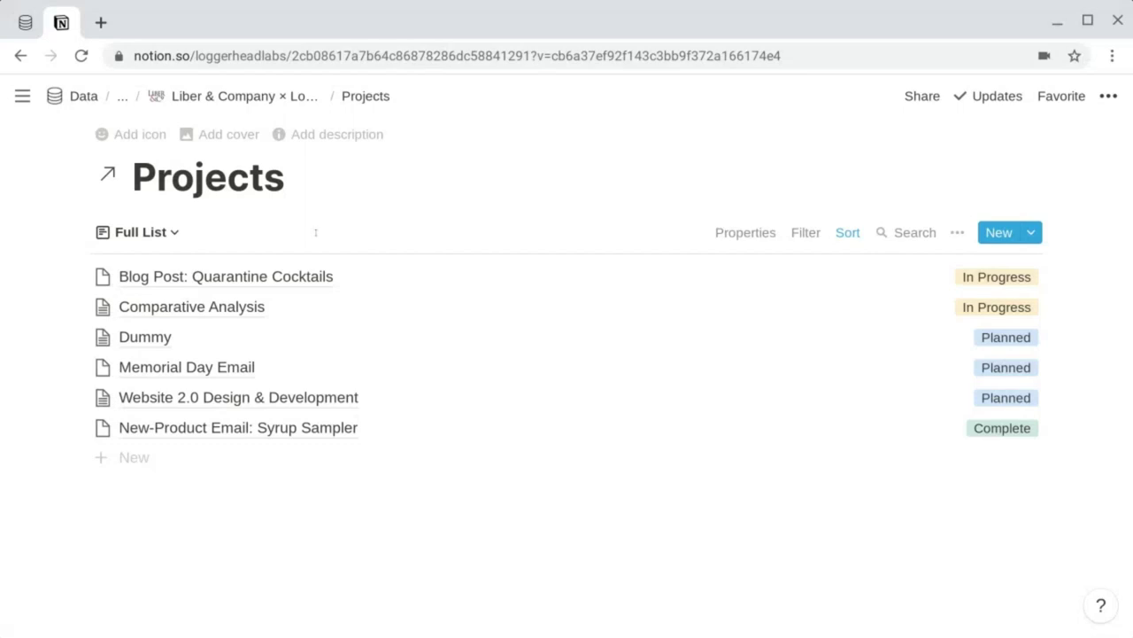
# Step: View the full-page Projects database as Full Table, and return to the Liber & Company client portal page
pyautogui.click(165, 241)
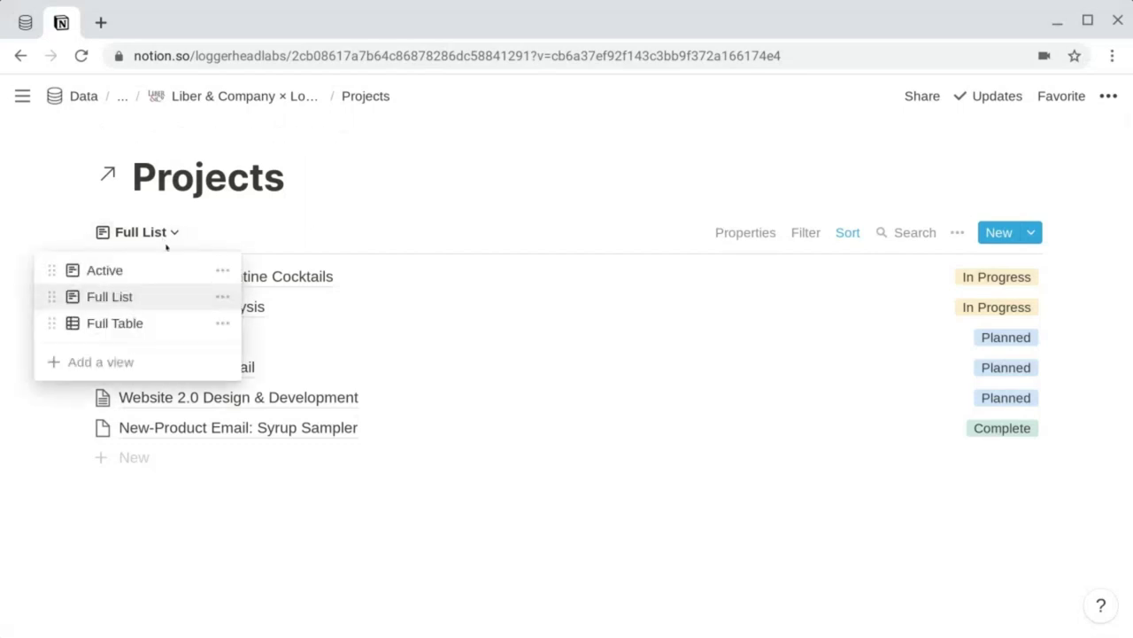
pyautogui.click(159, 326)
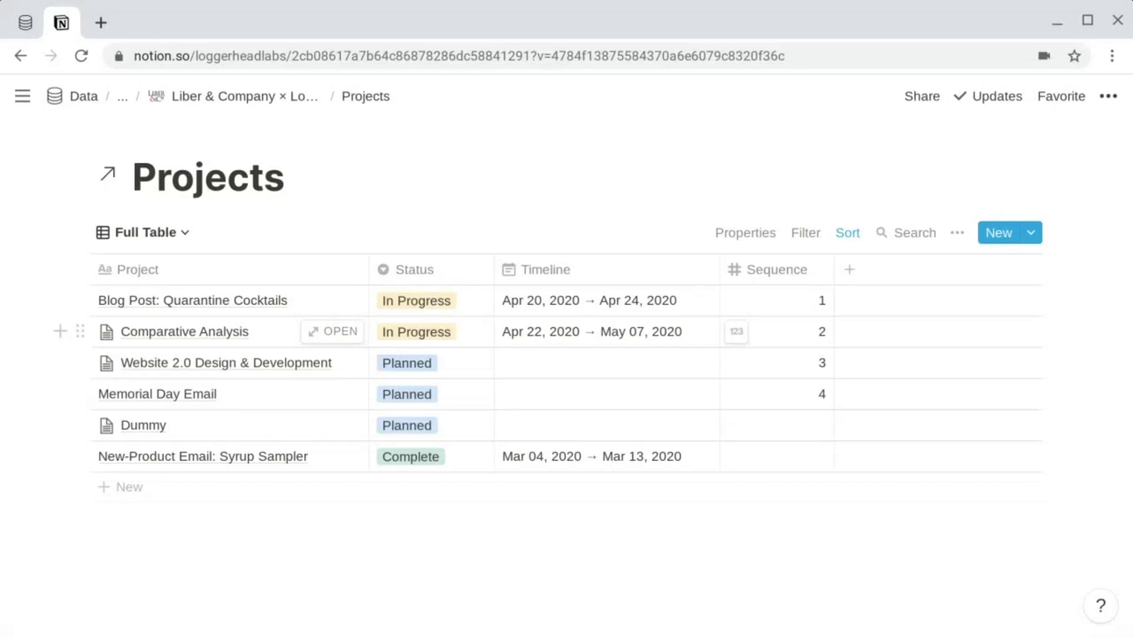
pyautogui.click(21, 57)
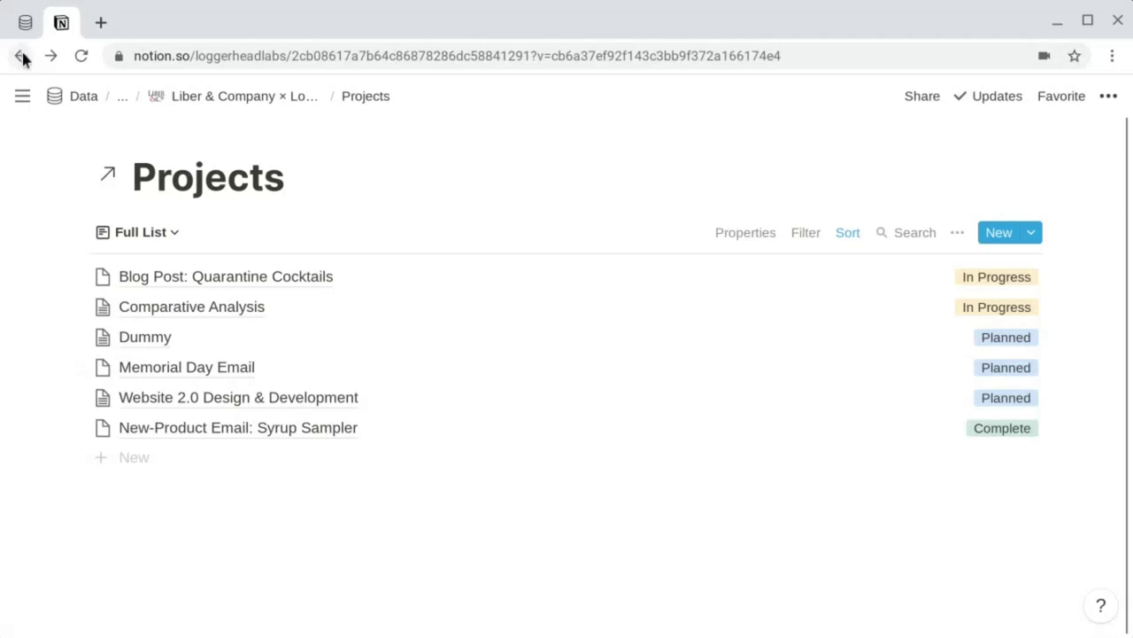
pyautogui.click(20, 57)
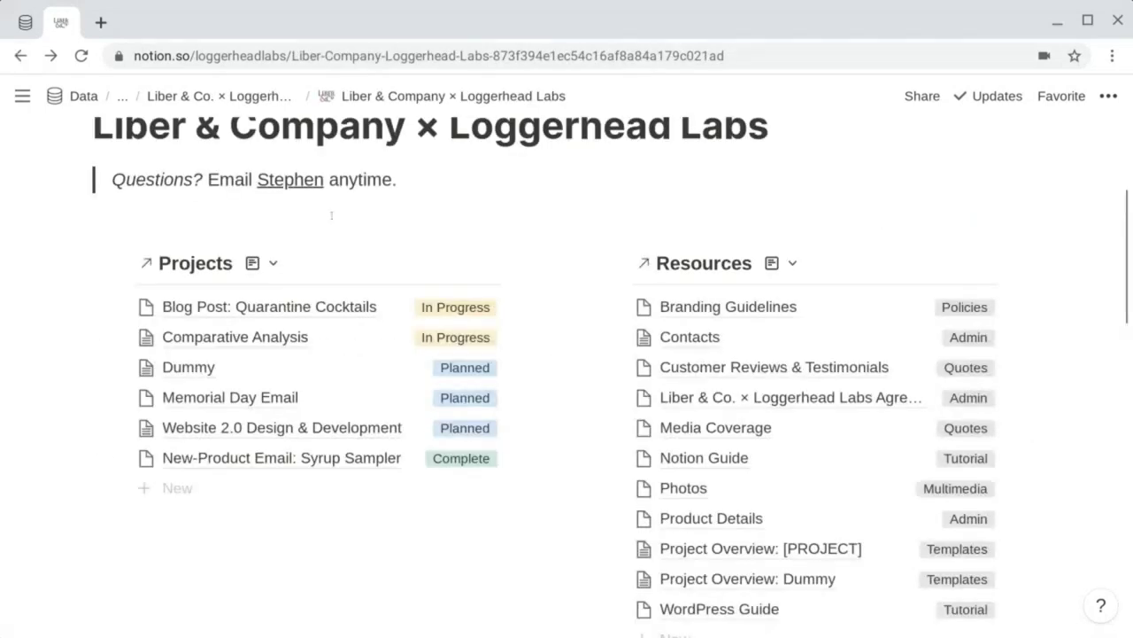
# Step: Switch the portal's Resources list to the Frequent view and check the filter condition it uses
pyautogui.scroll(-1, 695, 396)
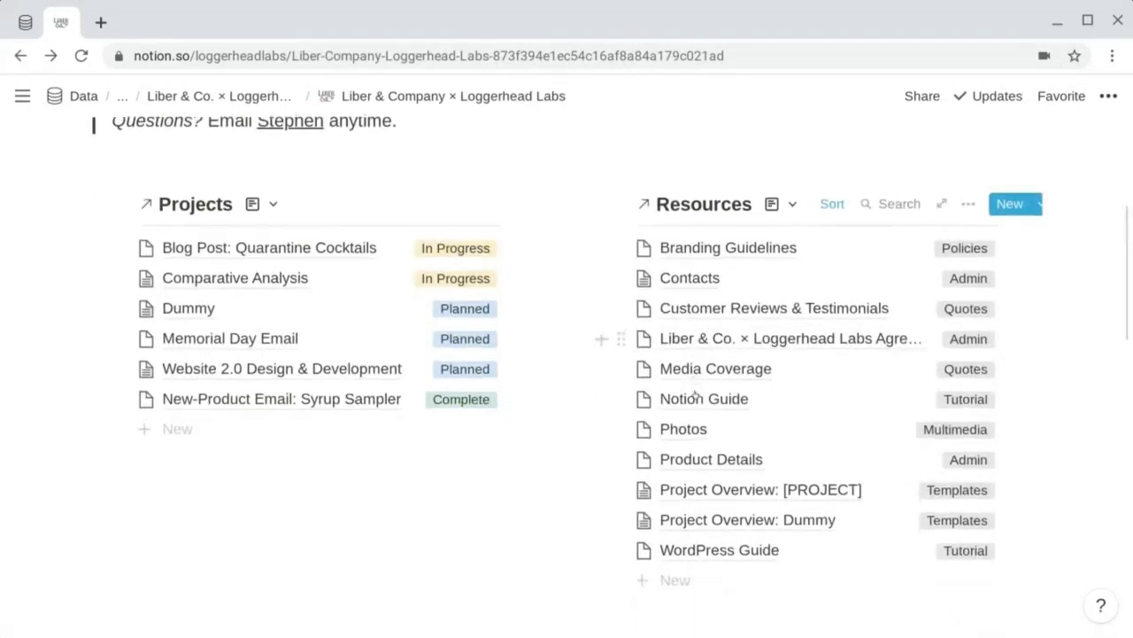
pyautogui.scroll(-1, 695, 395)
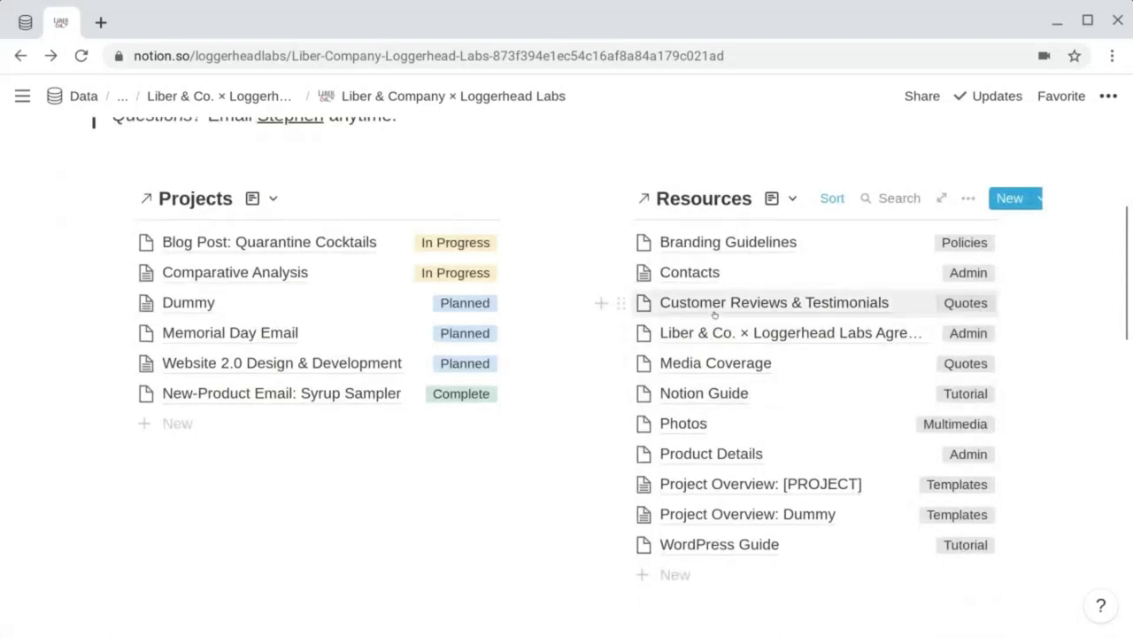
pyautogui.click(792, 199)
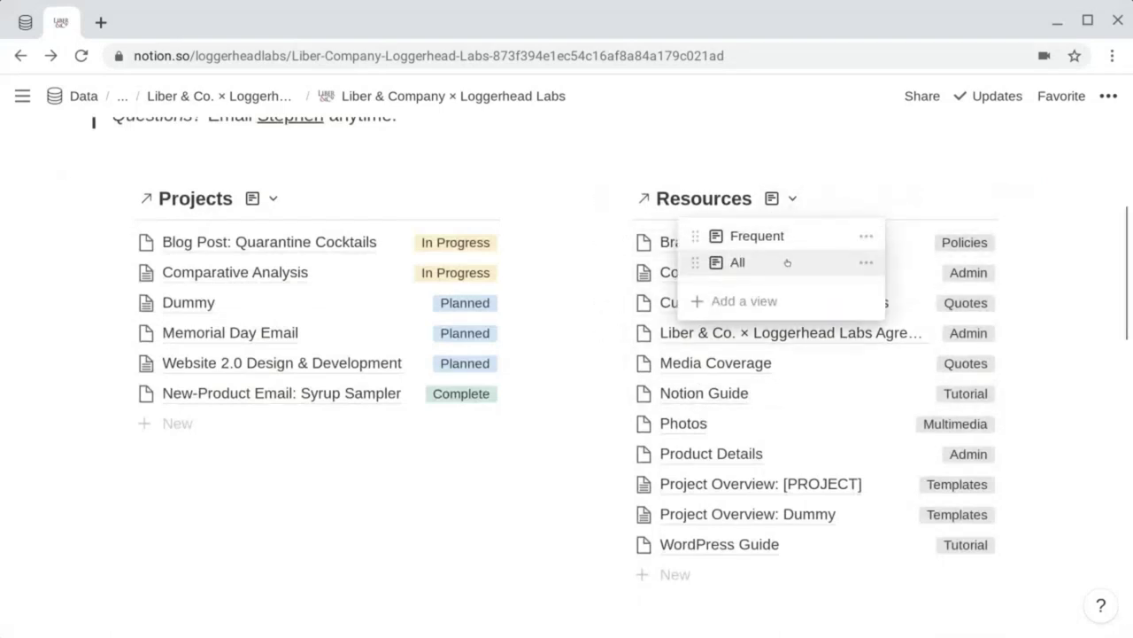
pyautogui.click(783, 236)
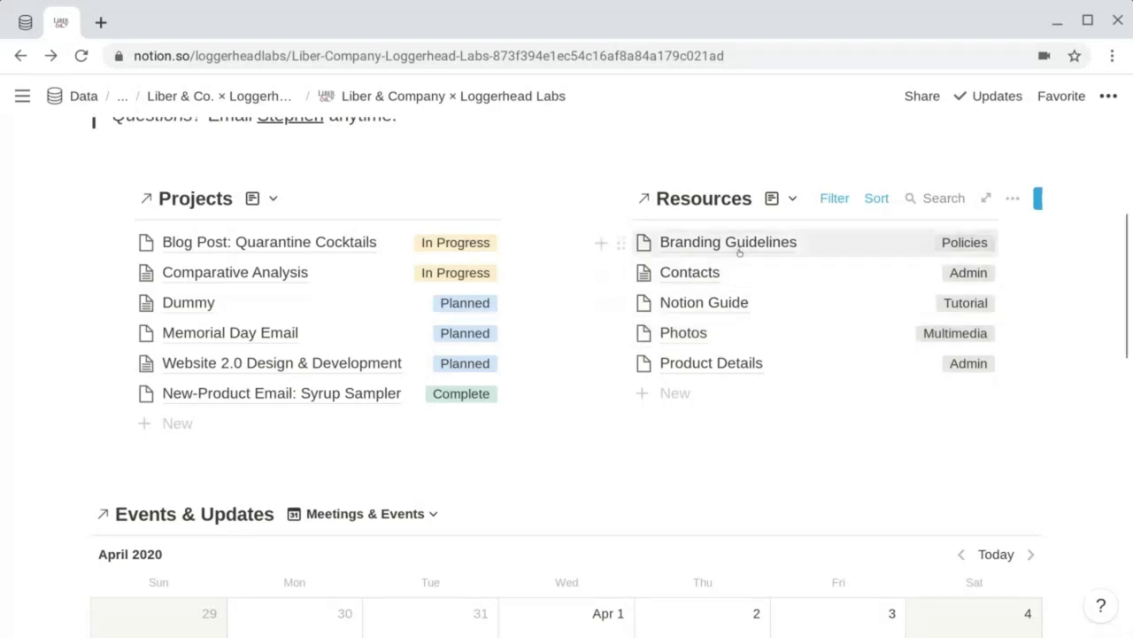
pyautogui.click(832, 200)
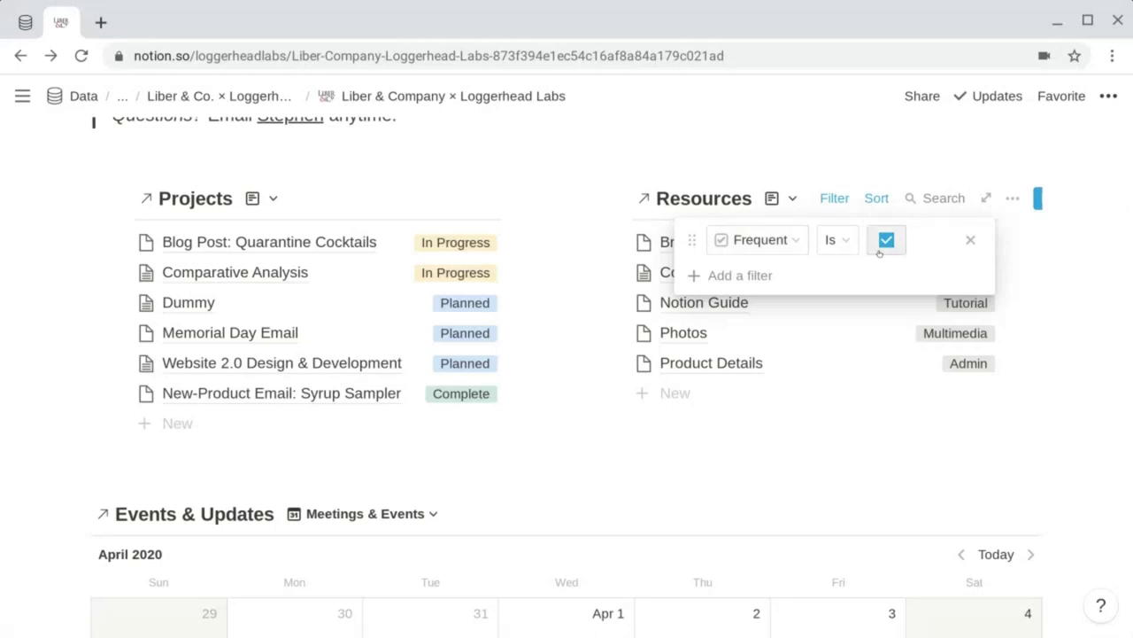
pyautogui.click(726, 144)
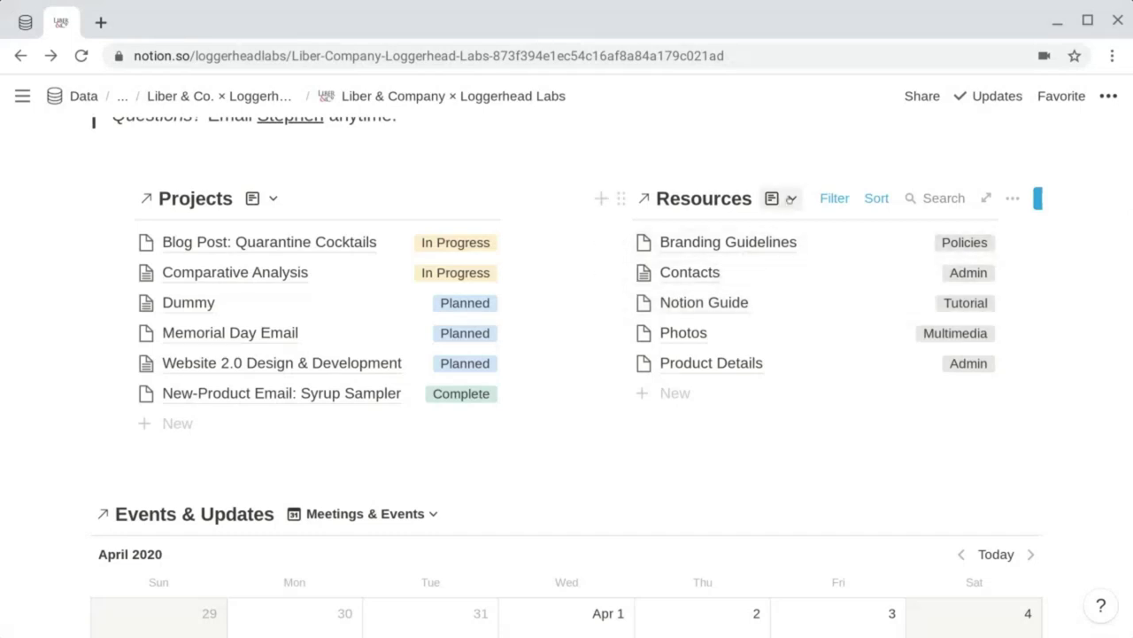
# Step: Switch the Resources list to the All view and return it to the Frequent view
pyautogui.click(790, 198)
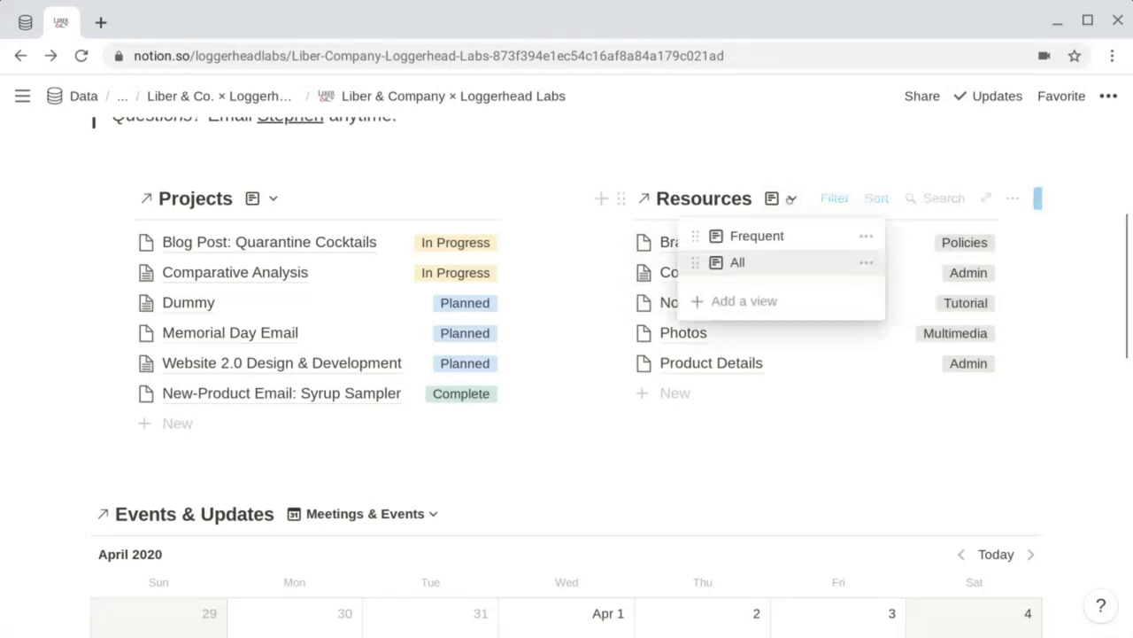
pyautogui.click(759, 262)
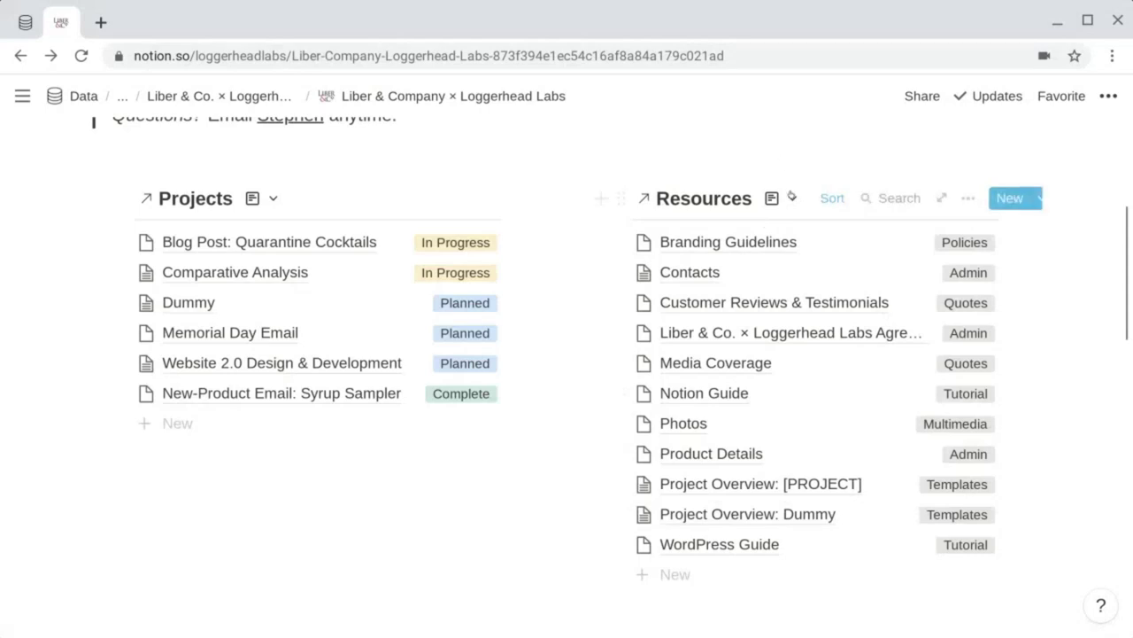
pyautogui.click(771, 199)
pyautogui.click(764, 234)
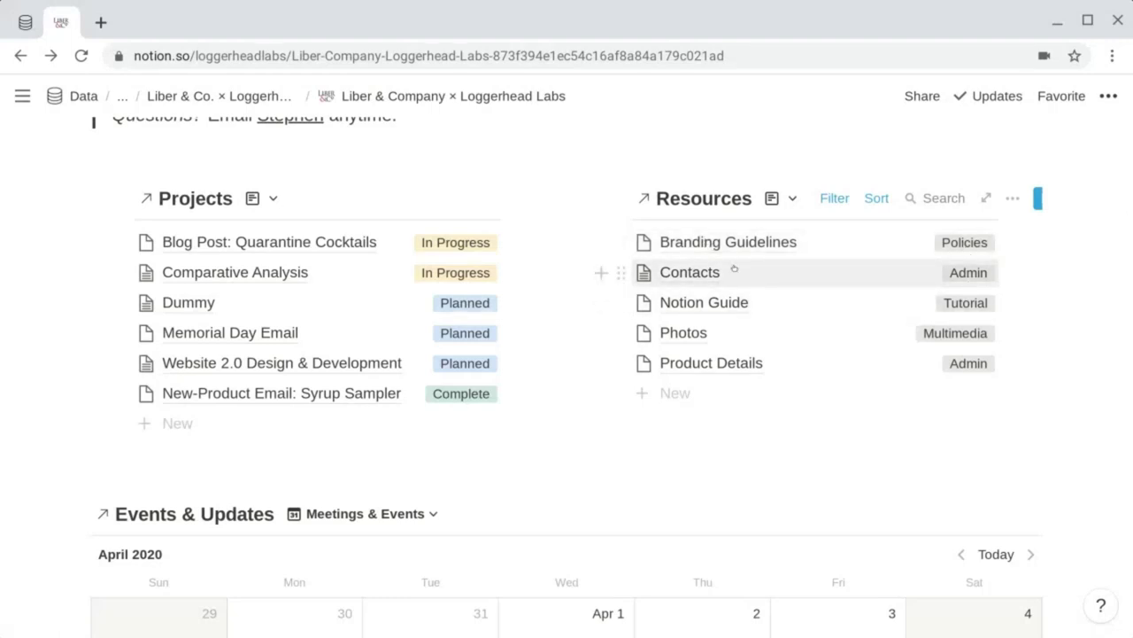
# Step: Look over the April 2020 meetings and events in the portal's Events & Updates calendar
pyautogui.scroll(-2, 54, 476)
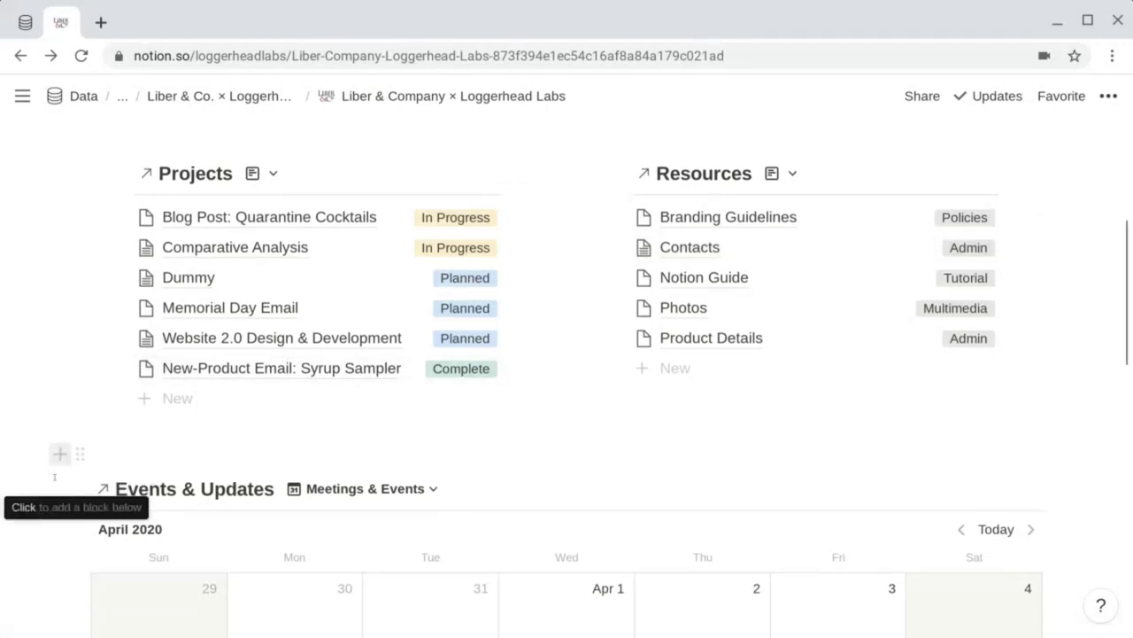
pyautogui.scroll(-5, 54, 476)
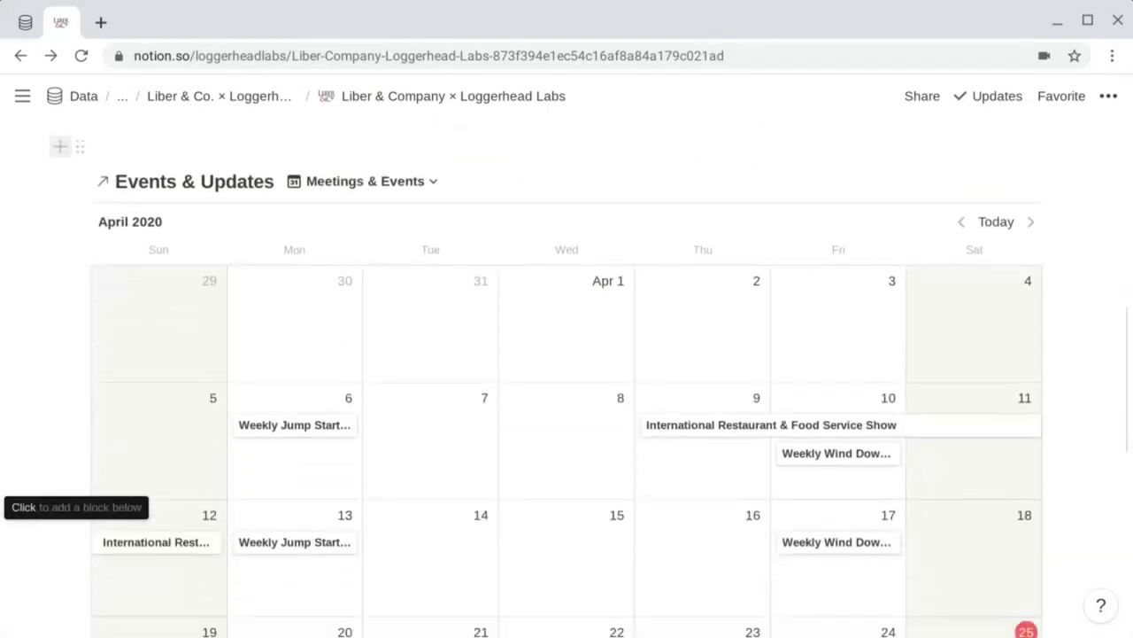
pyautogui.scroll(-1, 54, 477)
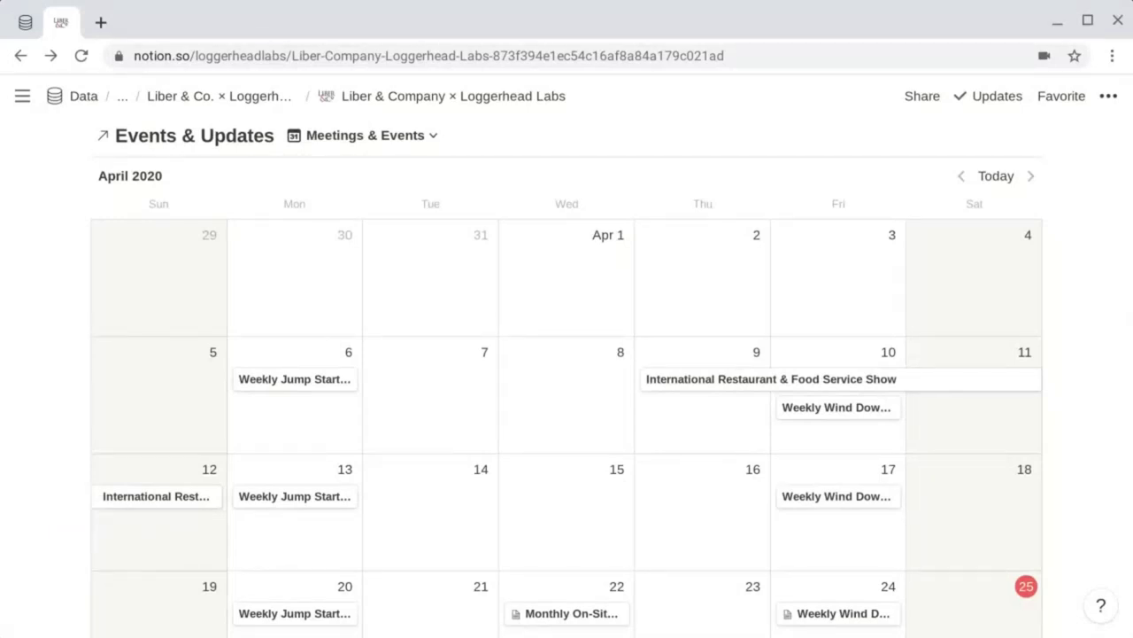
pyautogui.scroll(-1, 567, 372)
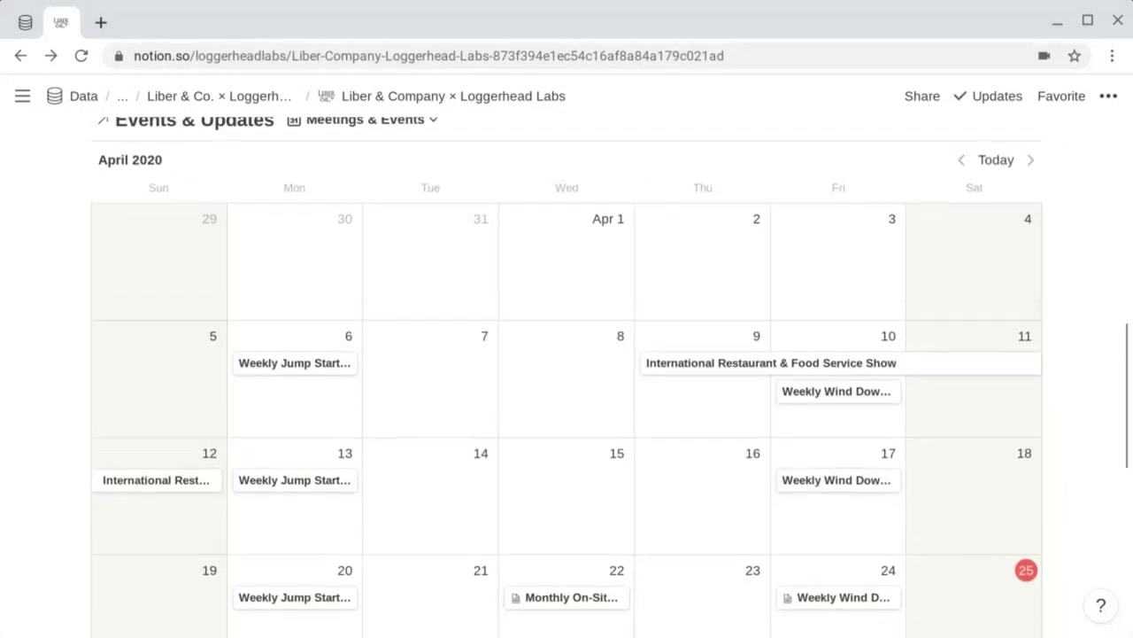
pyautogui.scroll(-2, 70, 456)
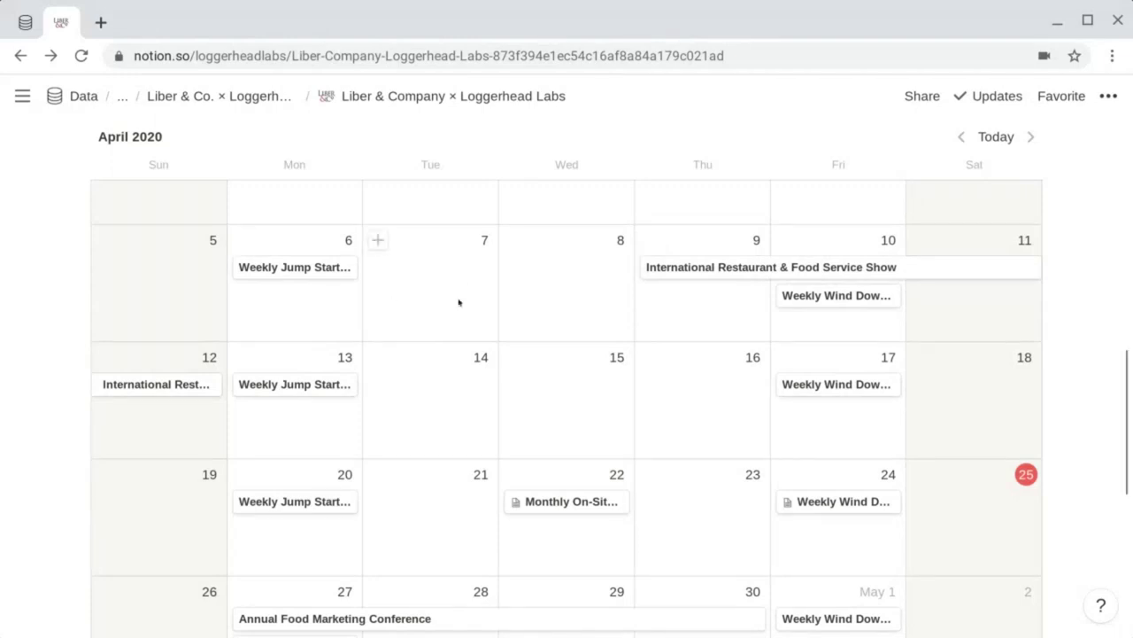
pyautogui.scroll(-1, 465, 304)
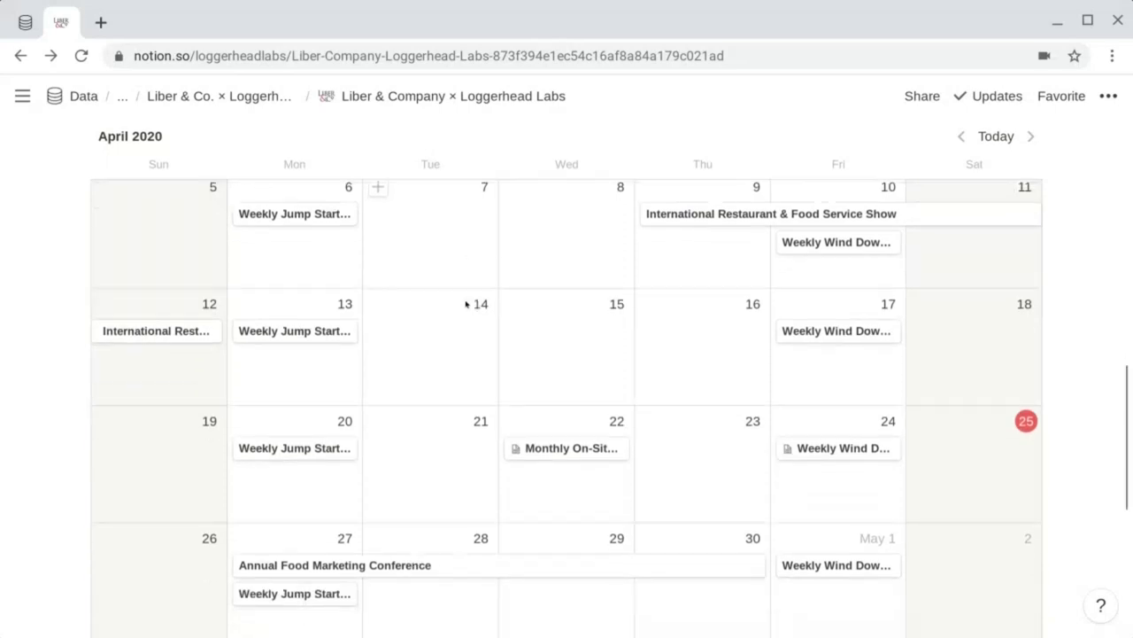
# Step: Open the April 22 Monthly On-Site meeting, review its properties, Agenda, Action Items and Notes sections, and close it
pyautogui.click(551, 450)
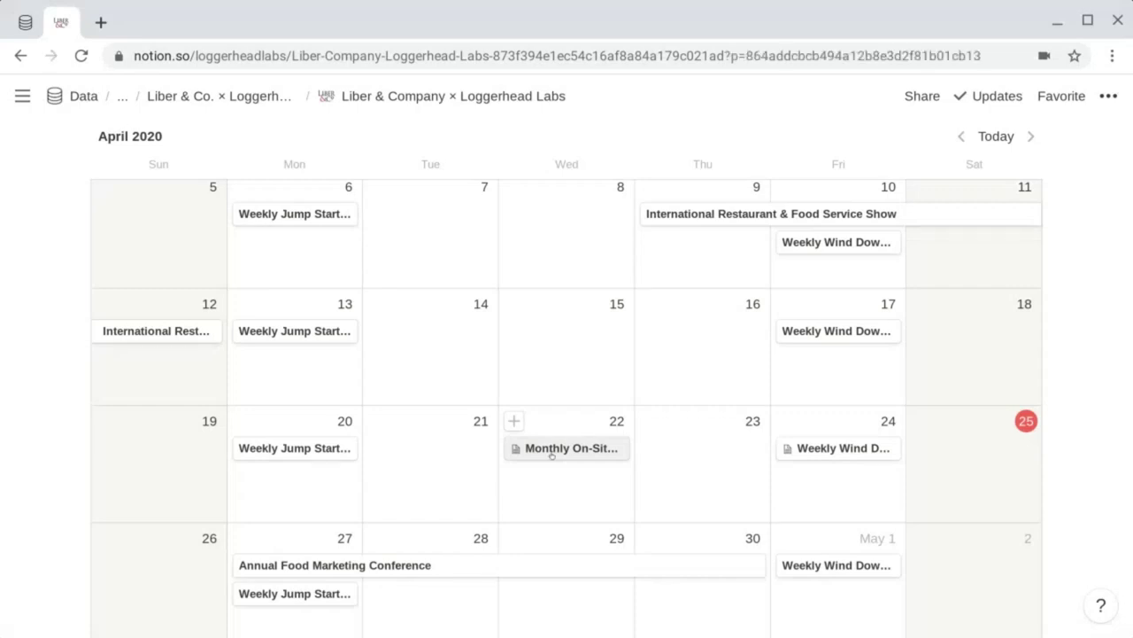
pyautogui.scroll(-5, 552, 455)
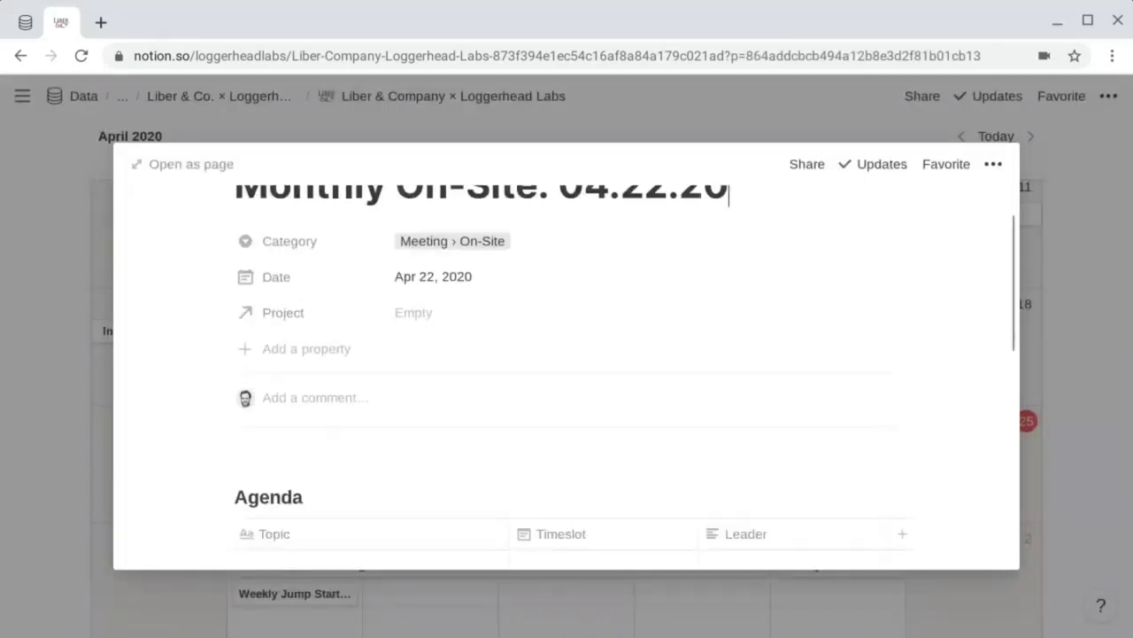
pyautogui.scroll(-4, 552, 455)
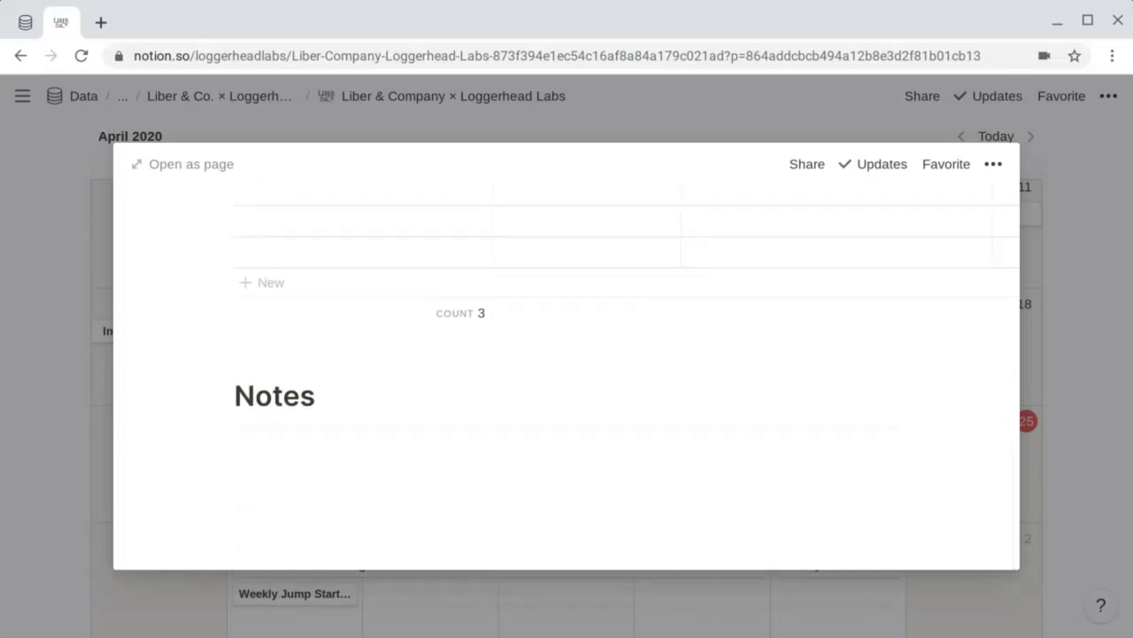
pyautogui.scroll(3, 567, 372)
pyautogui.scroll(4, 566, 379)
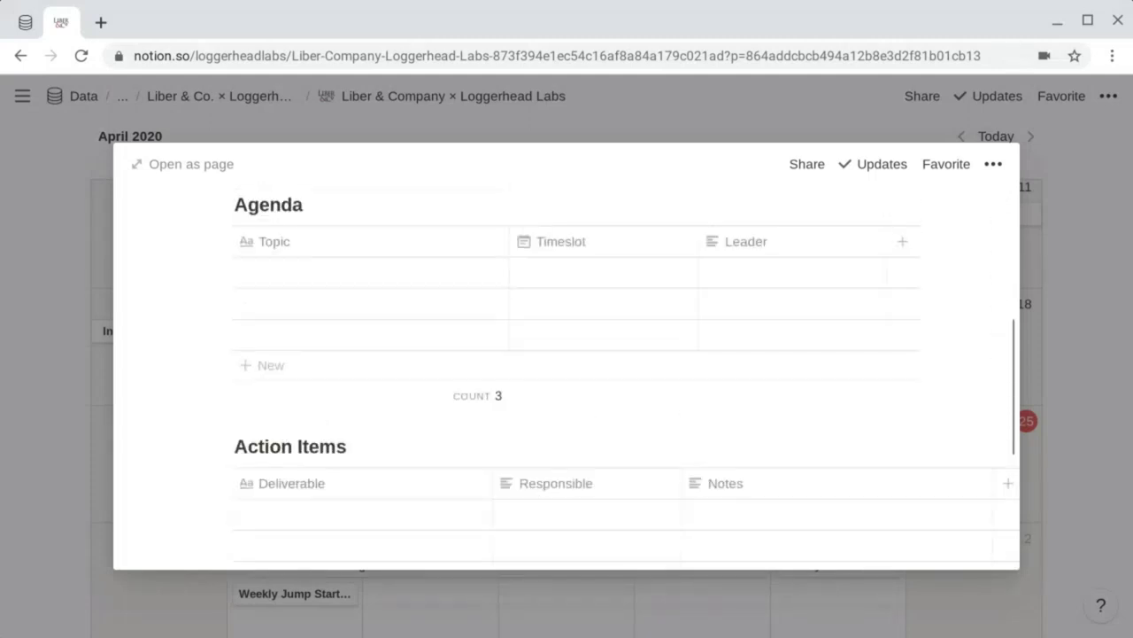
pyautogui.scroll(-5, 567, 381)
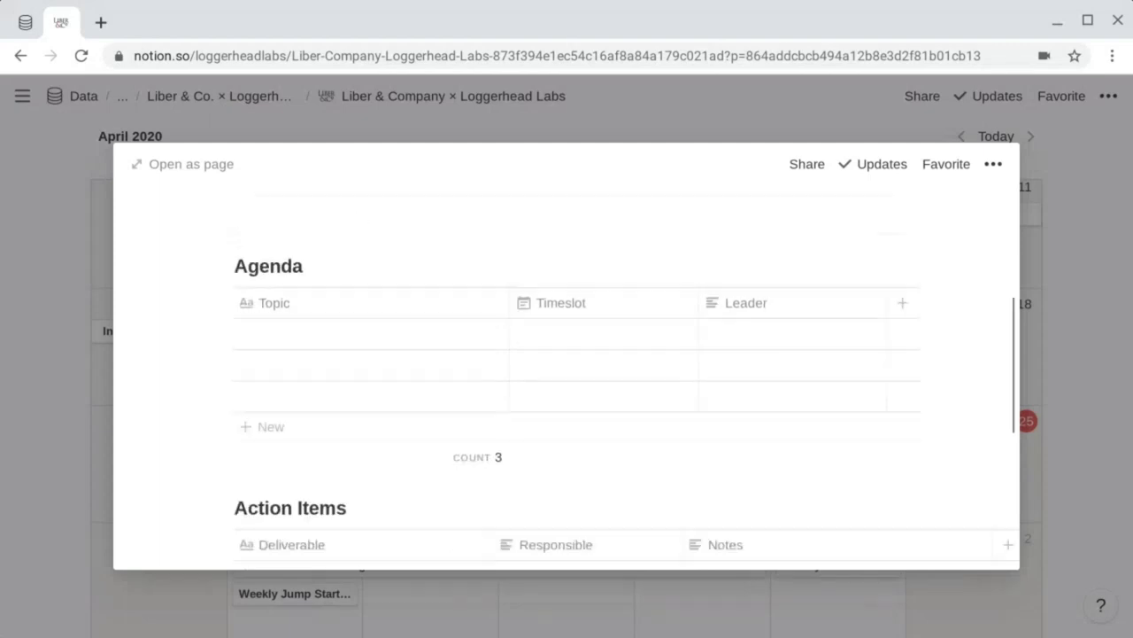
pyautogui.scroll(2, 567, 380)
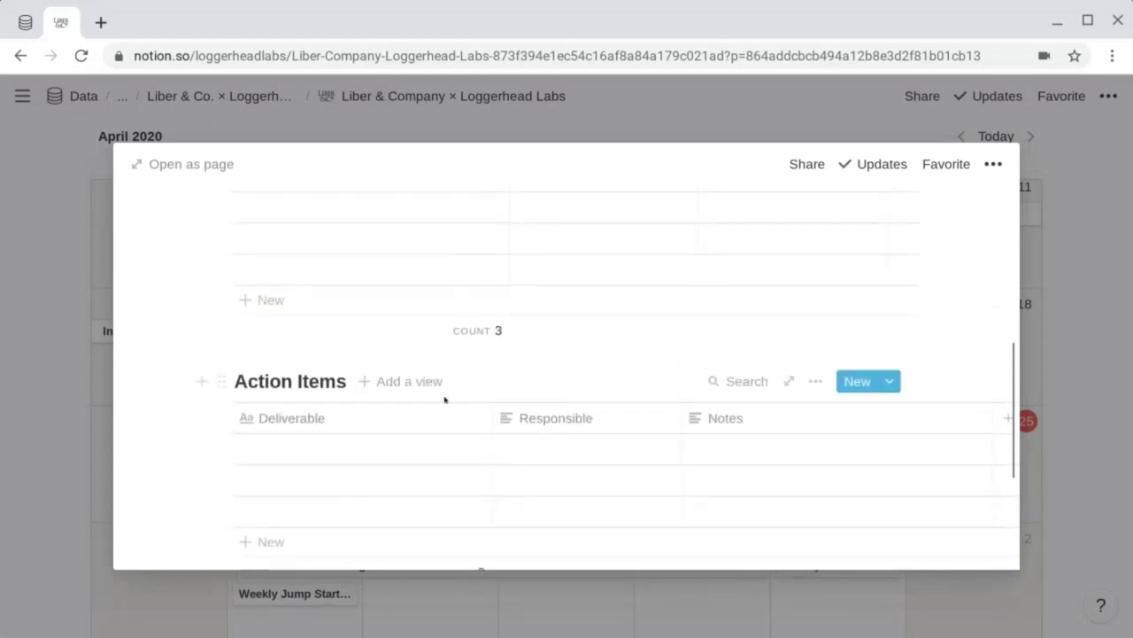
pyautogui.scroll(3, 443, 398)
pyautogui.scroll(1, 443, 401)
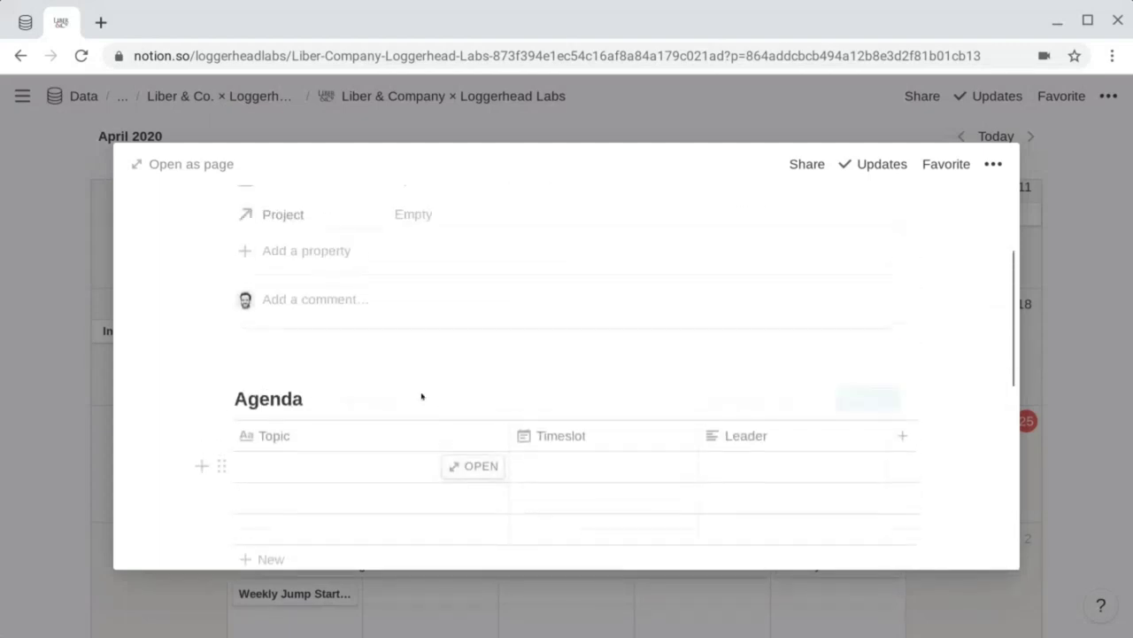
pyautogui.press('Escape')
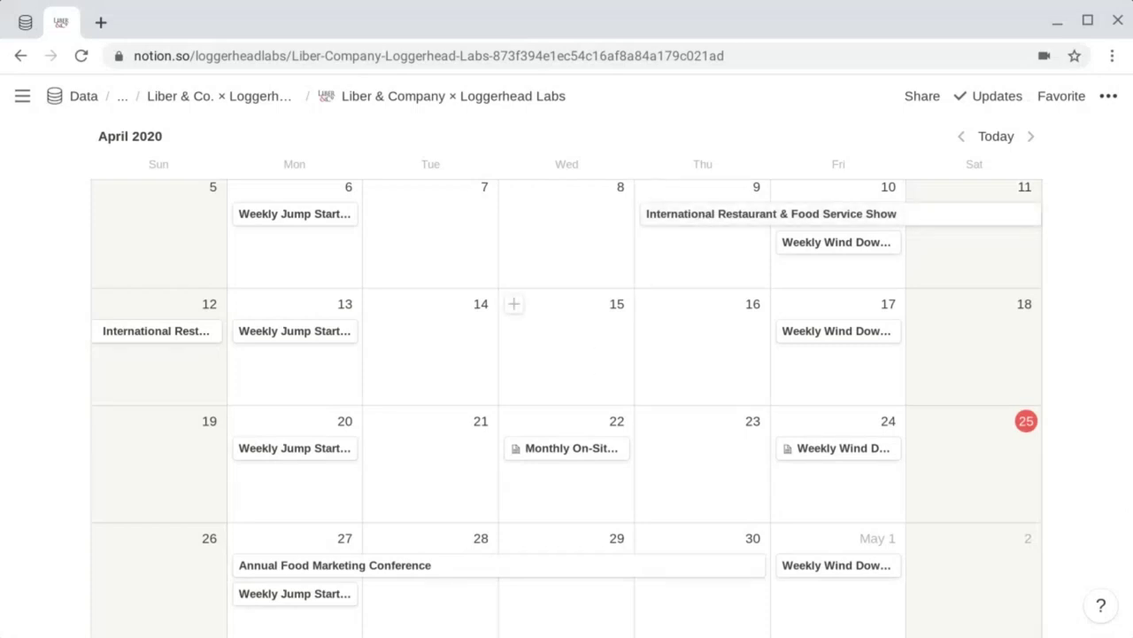
# Step: Examine the rest of the Events & Updates calendar and check which views it offers, keeping Meetings & Events
pyautogui.scroll(-2, 566, 381)
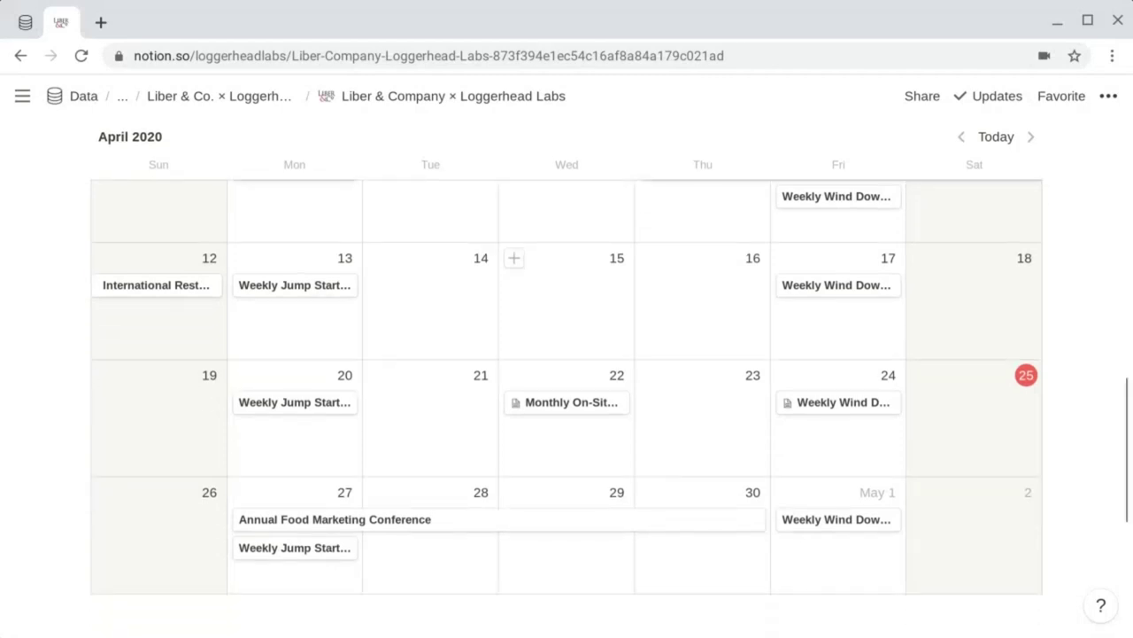
pyautogui.scroll(1, 567, 390)
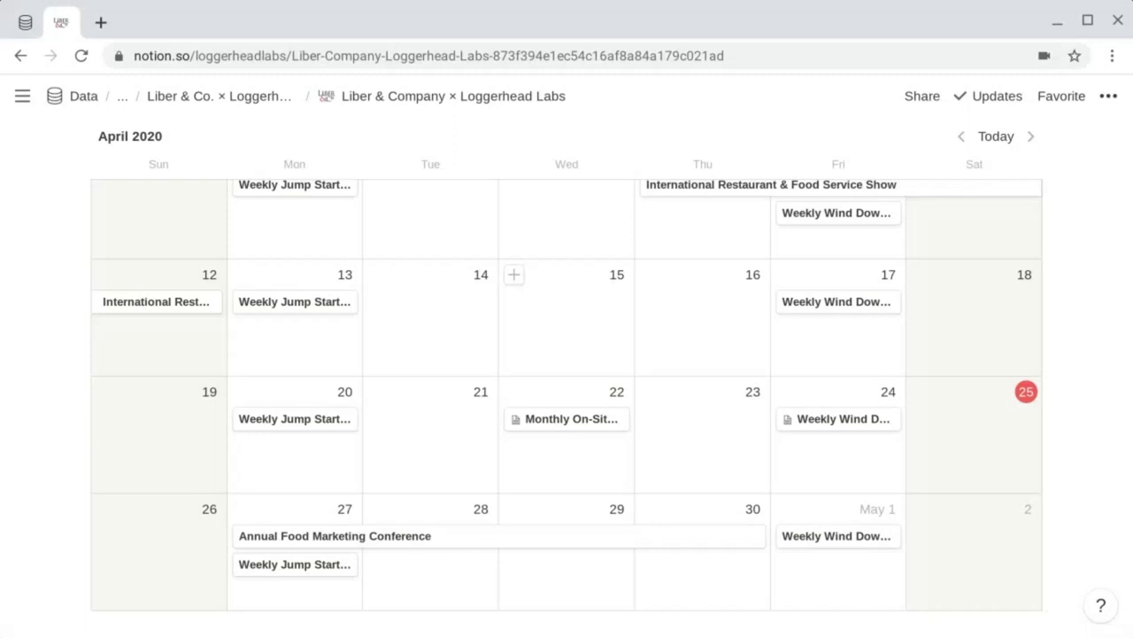
pyautogui.scroll(1, 567, 399)
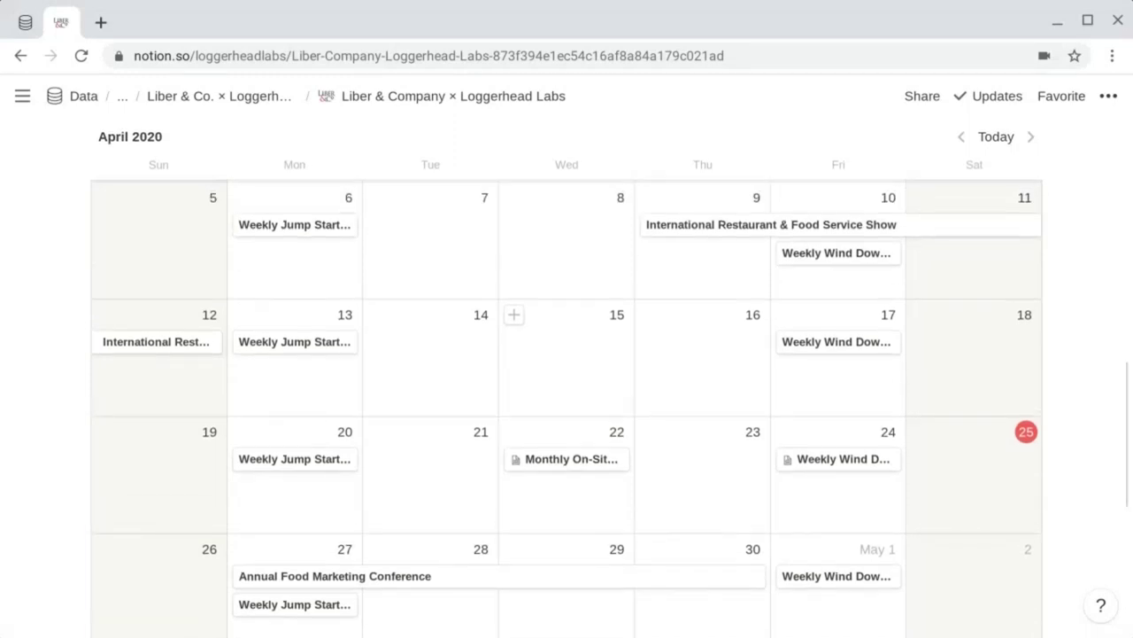
pyautogui.scroll(5, 567, 407)
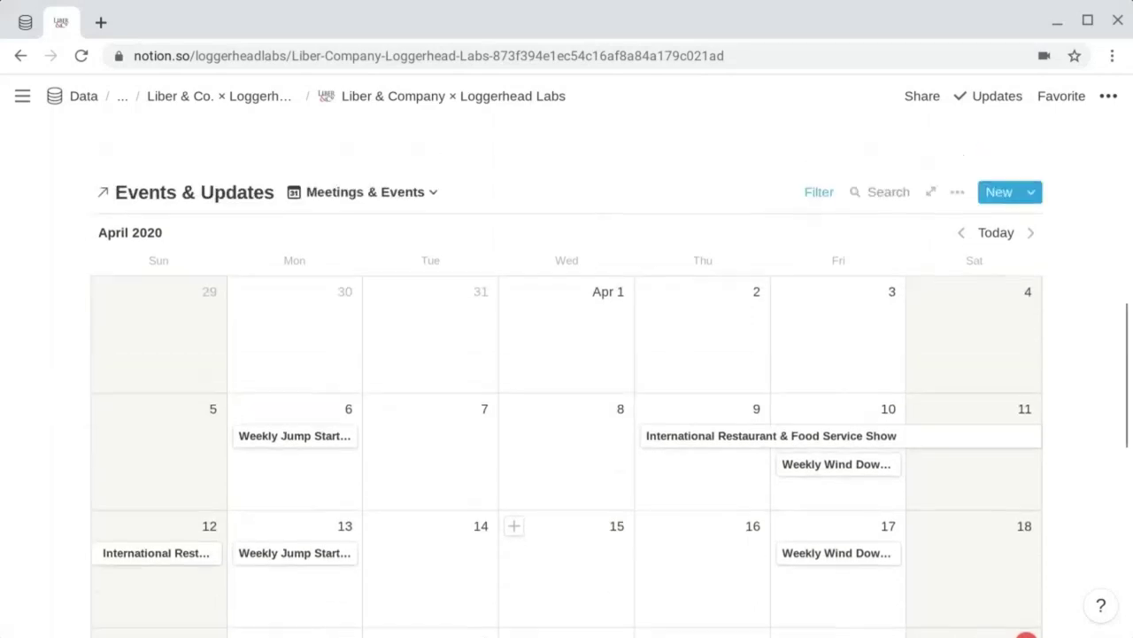
pyautogui.click(431, 206)
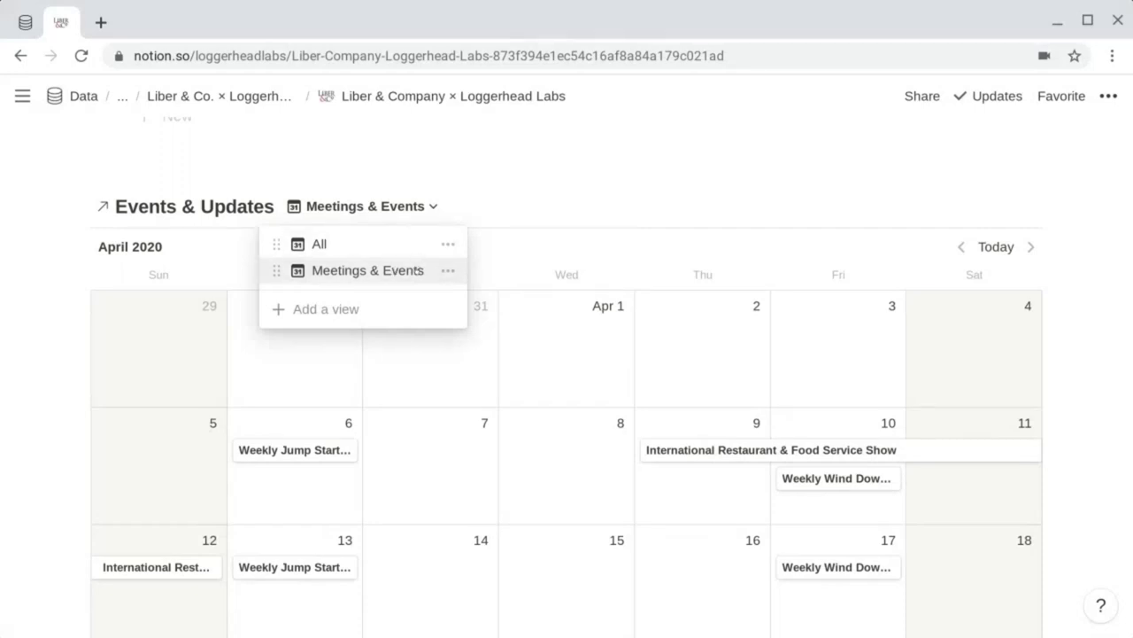
pyautogui.click(40, 321)
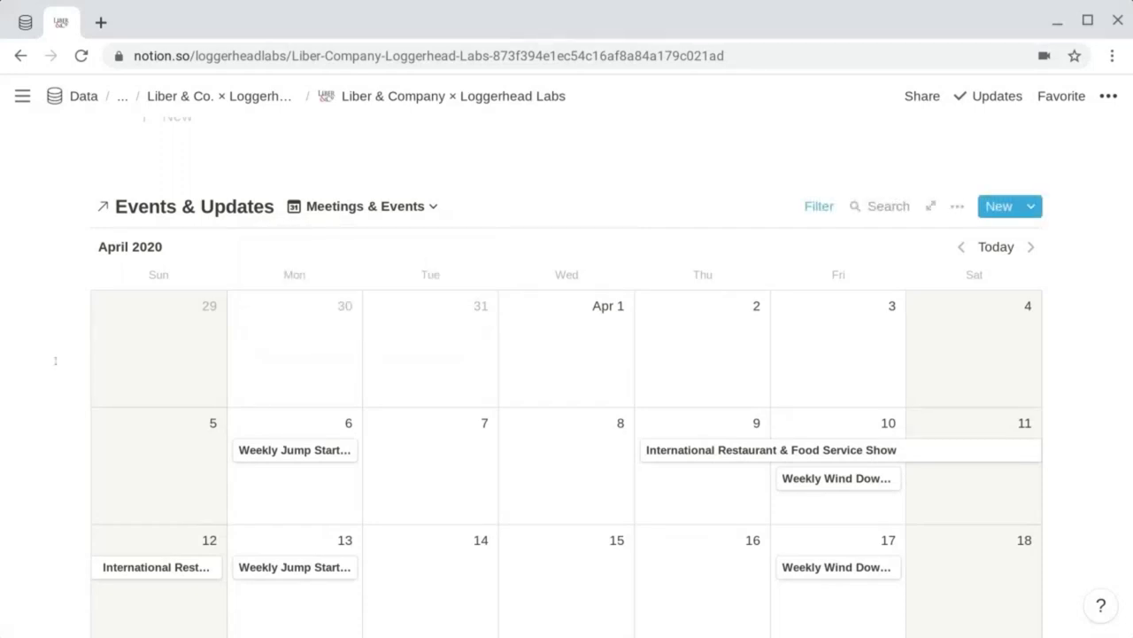
pyautogui.scroll(-3, 55, 361)
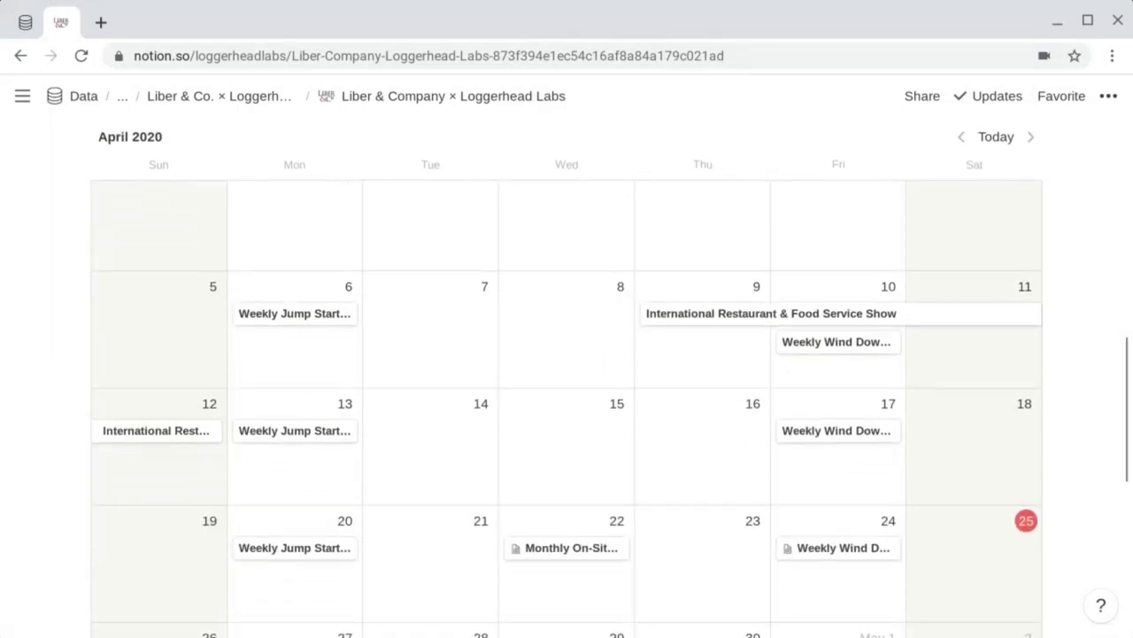
pyautogui.scroll(-2, 567, 381)
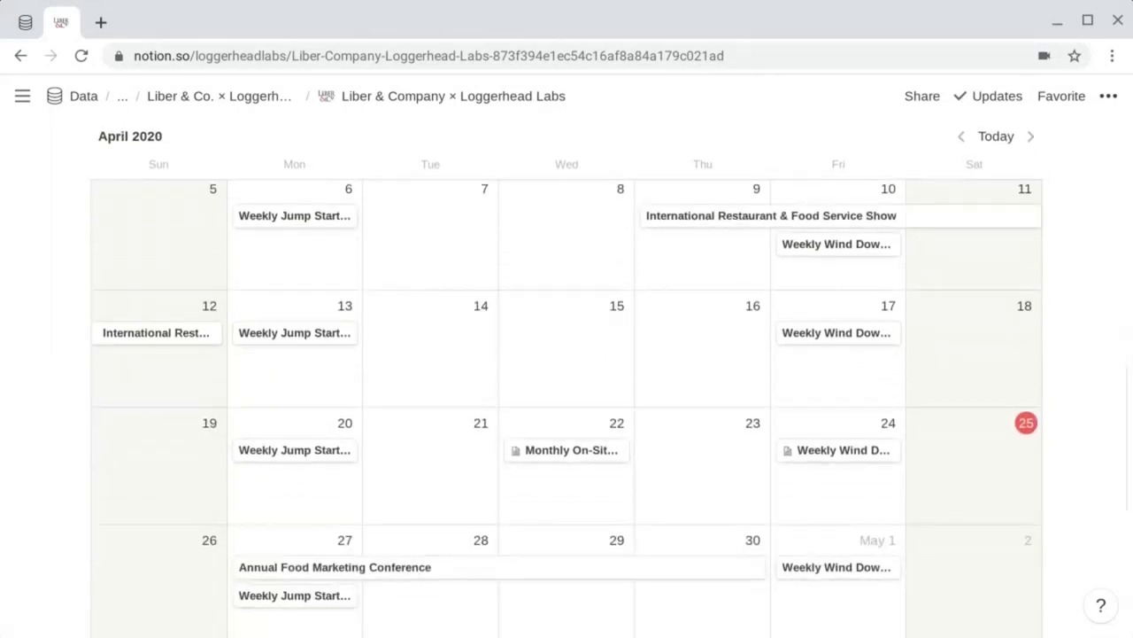
# Step: Look over the Outstanding requests at the end of the portal and switch the Requests list to the All view
pyautogui.scroll(-7, 567, 381)
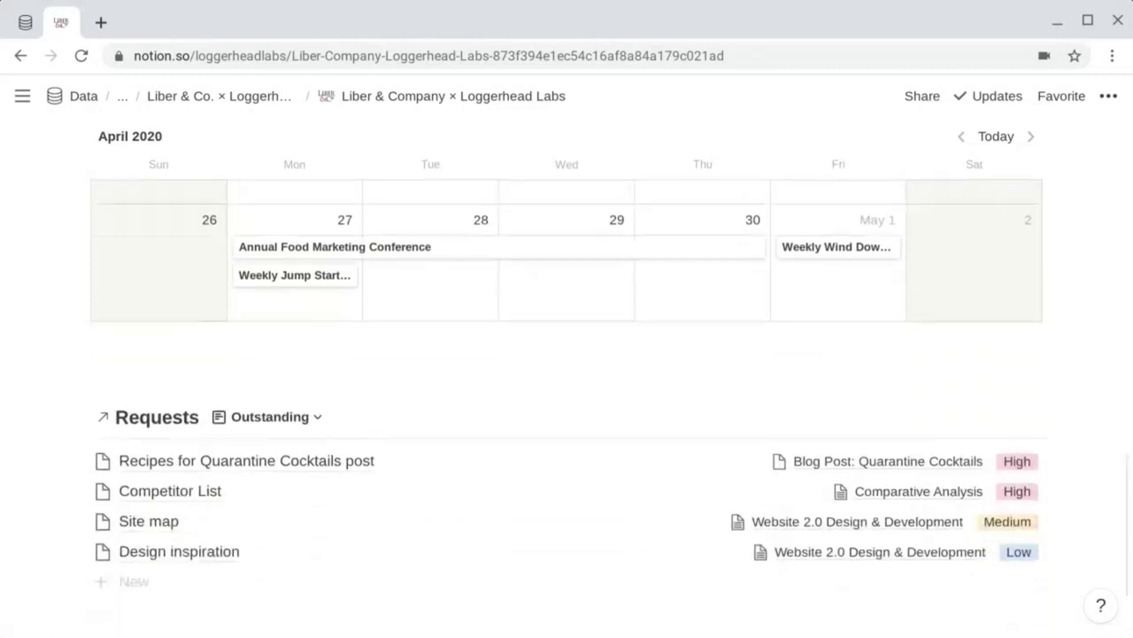
pyautogui.scroll(-2, 567, 381)
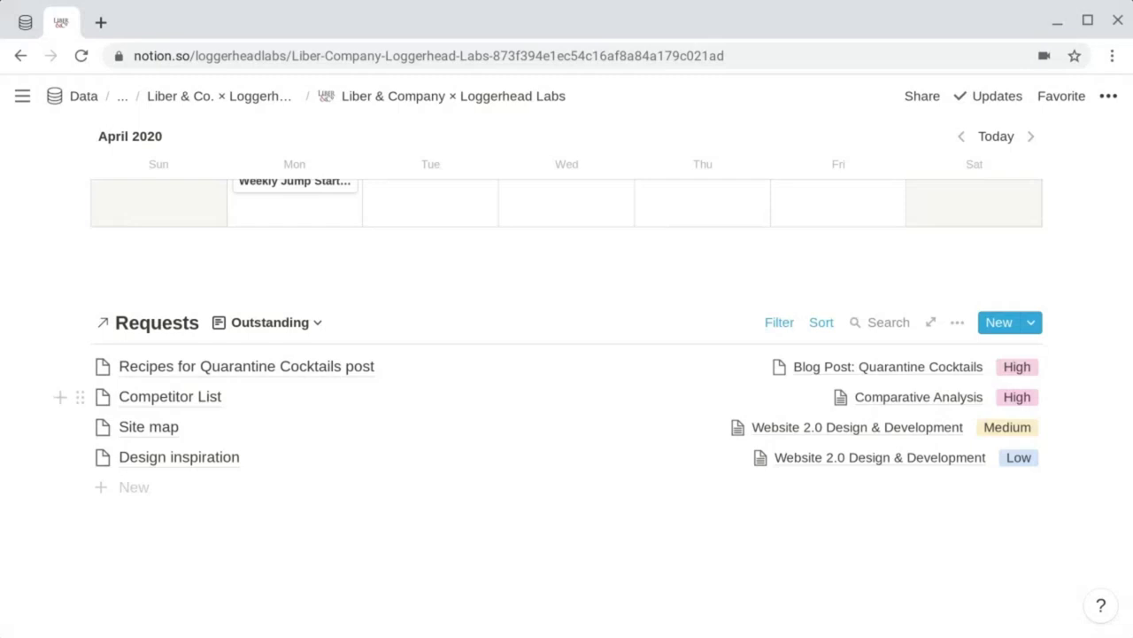
pyautogui.click(272, 324)
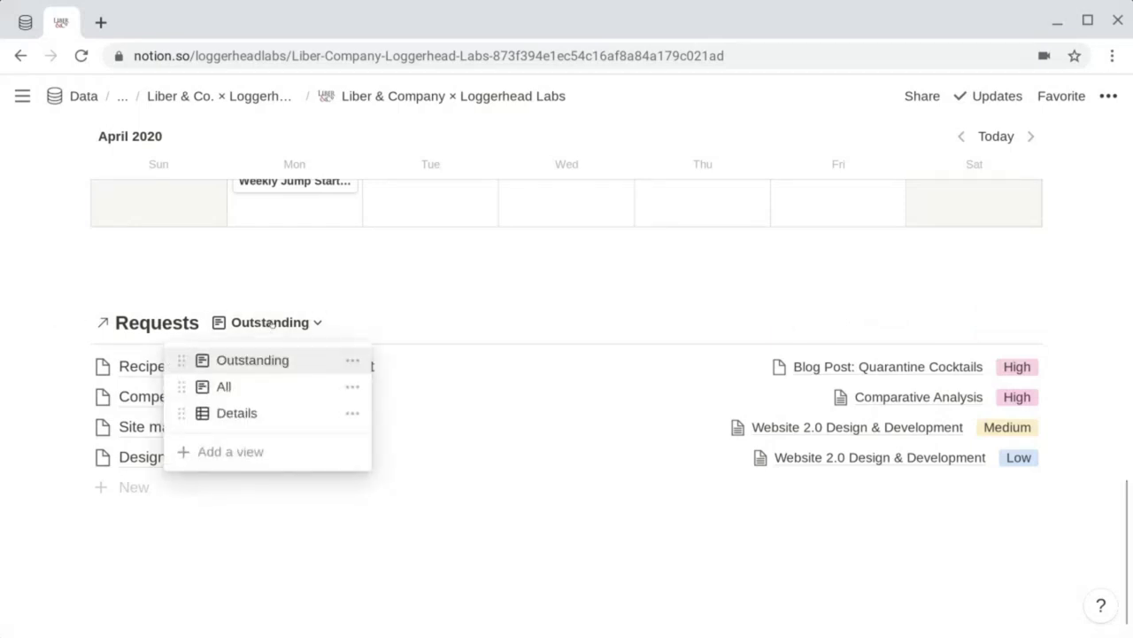
pyautogui.click(266, 387)
pyautogui.scroll(-1, 268, 392)
pyautogui.scroll(-3, 268, 392)
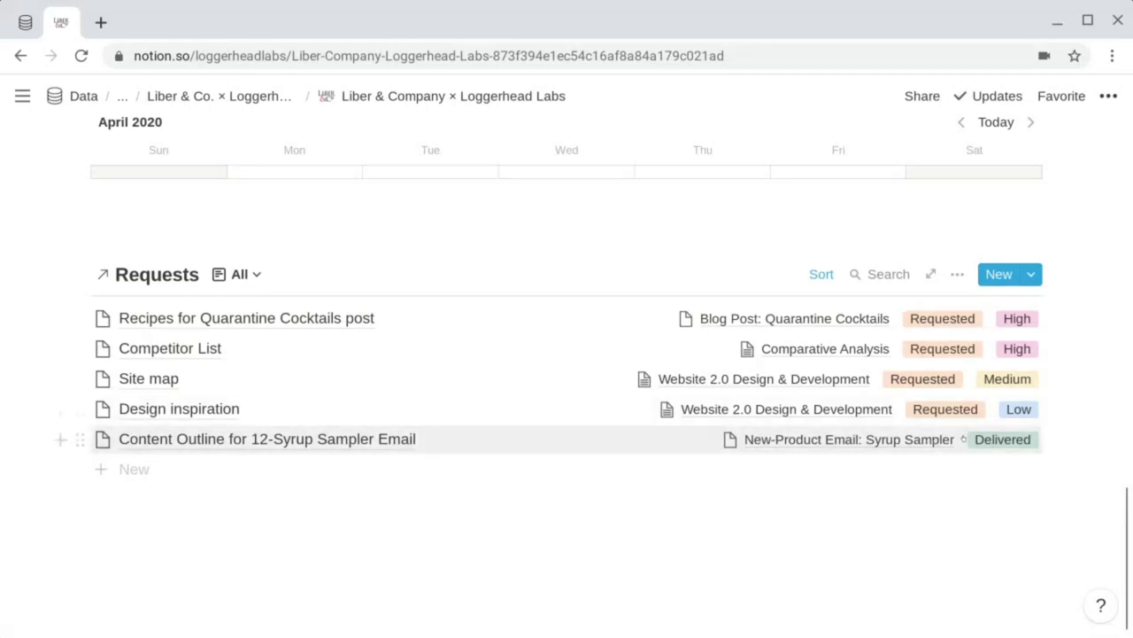
# Step: Show the Requests database in the Details view, review its columns, and return it to the Outstanding view
pyautogui.click(254, 274)
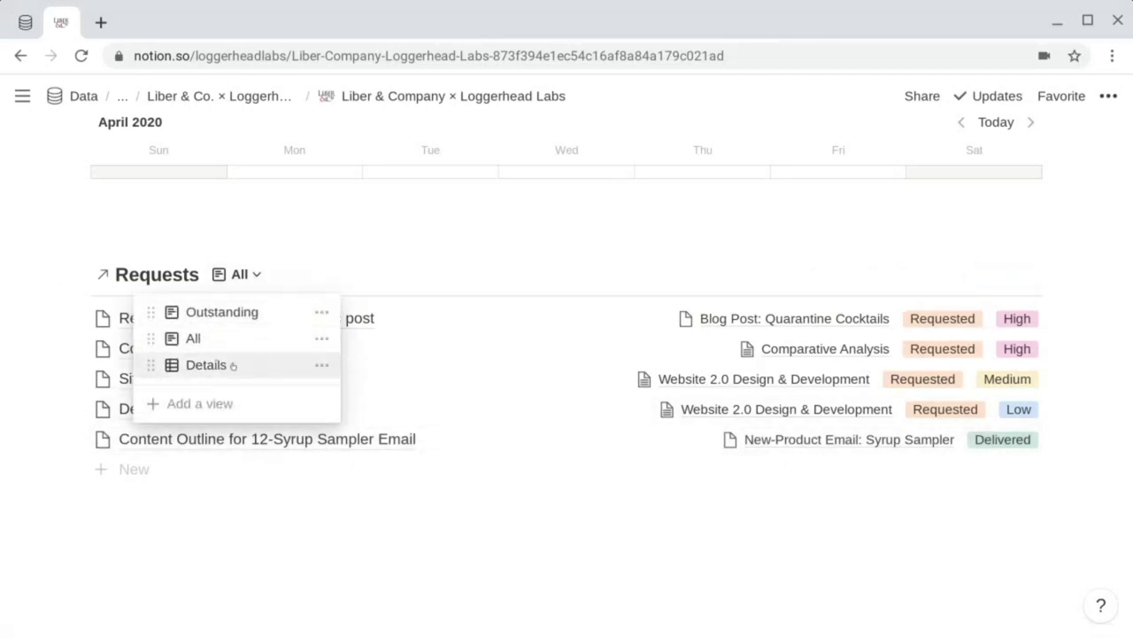
pyautogui.click(216, 363)
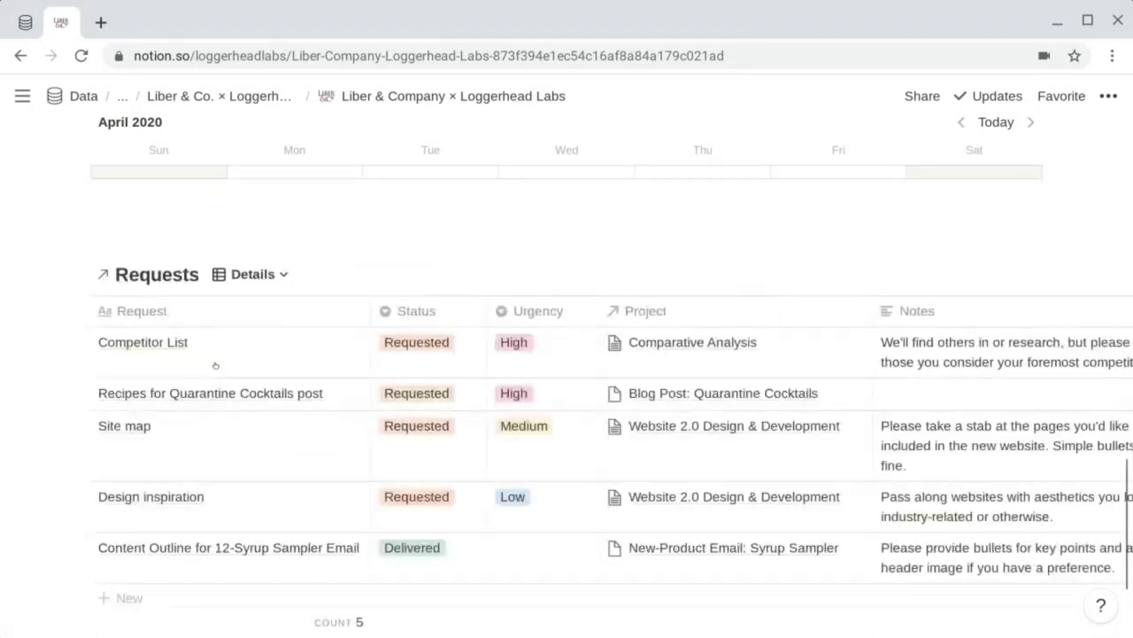
pyautogui.scroll(-2, 215, 361)
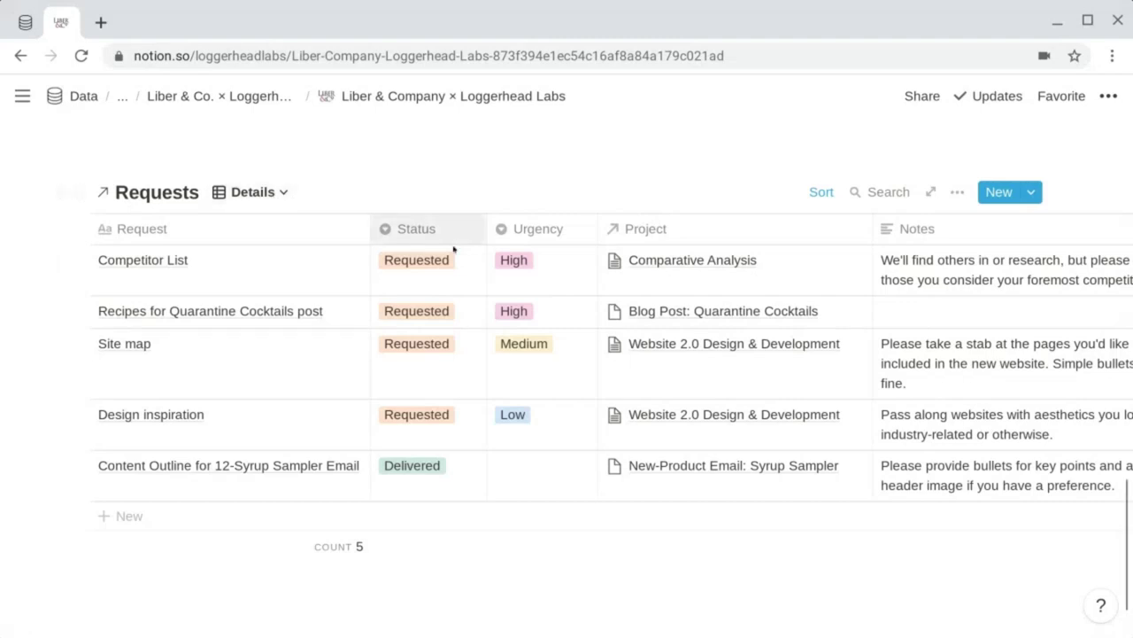
pyautogui.click(244, 193)
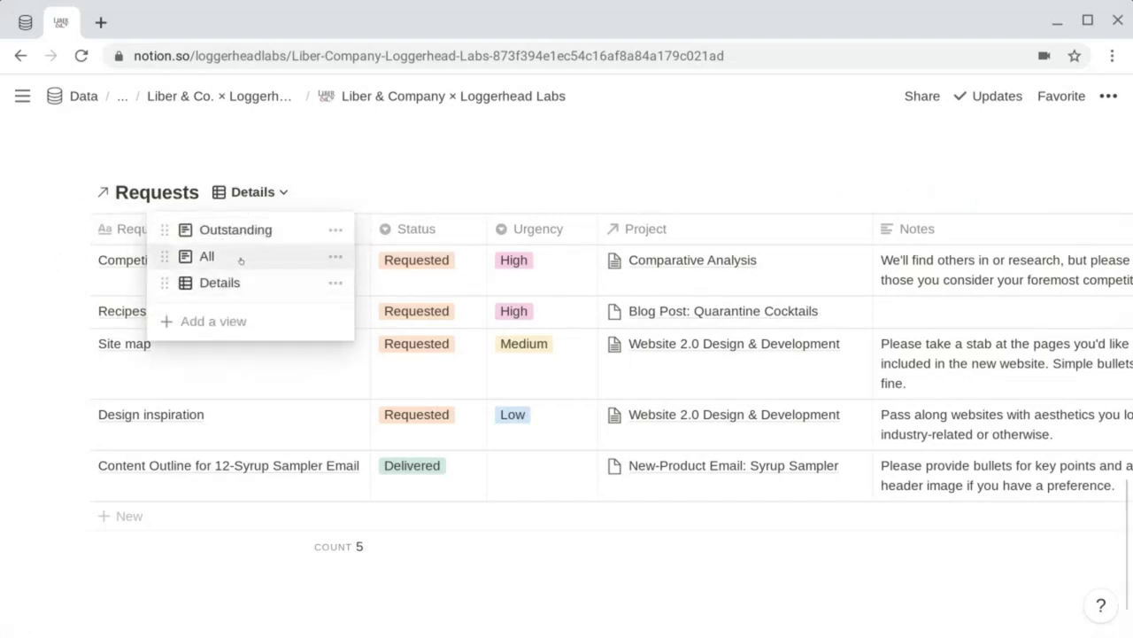
pyautogui.click(241, 232)
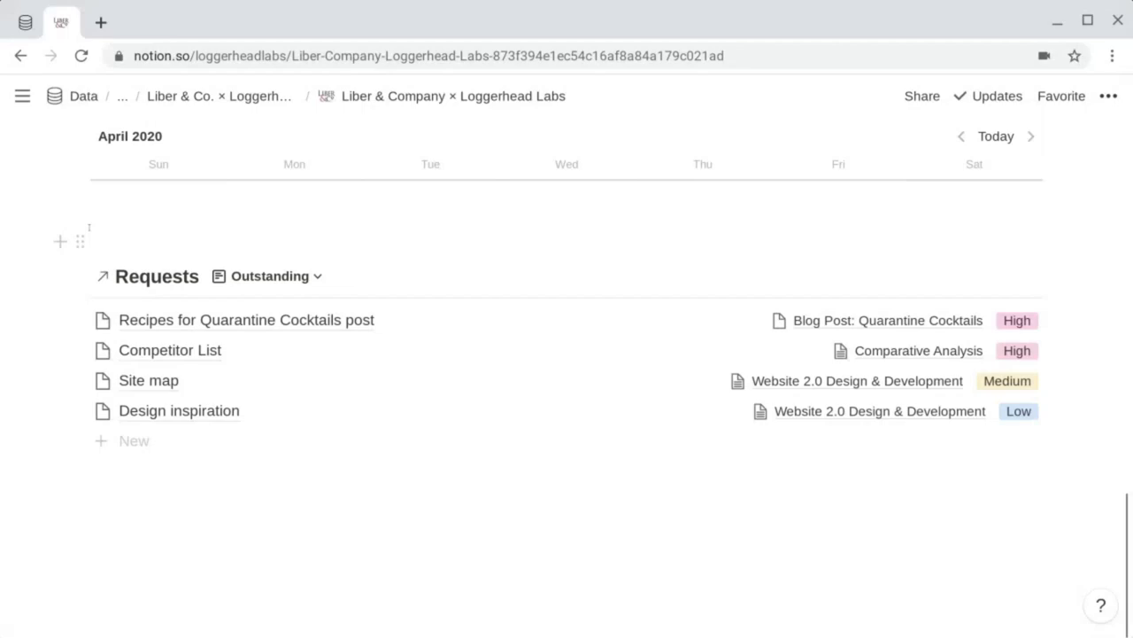
# Step: Look over the whole portal page once more, from the page title through Projects, Resources and Events & Updates to Requests
pyautogui.scroll(10, 88, 228)
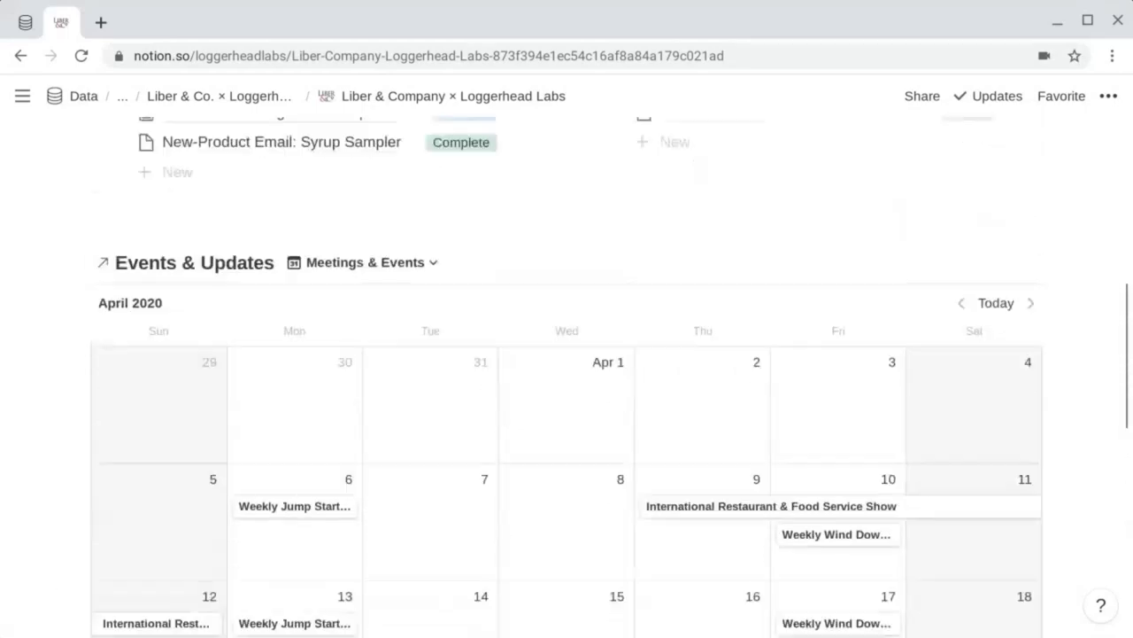
pyautogui.scroll(5, 567, 376)
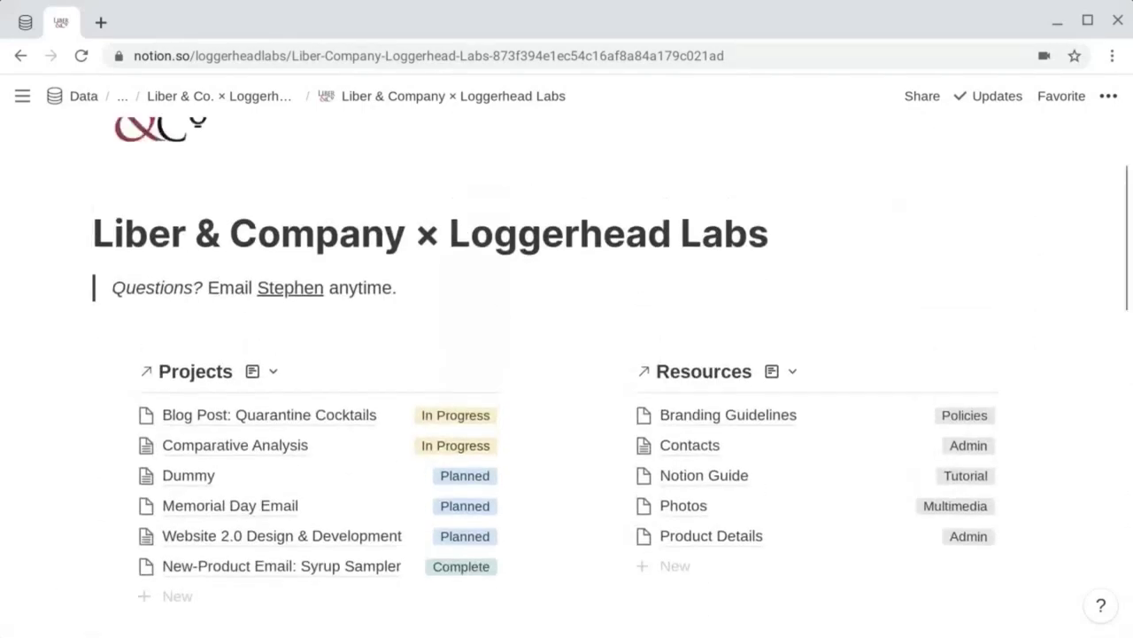
pyautogui.scroll(2, 99, 341)
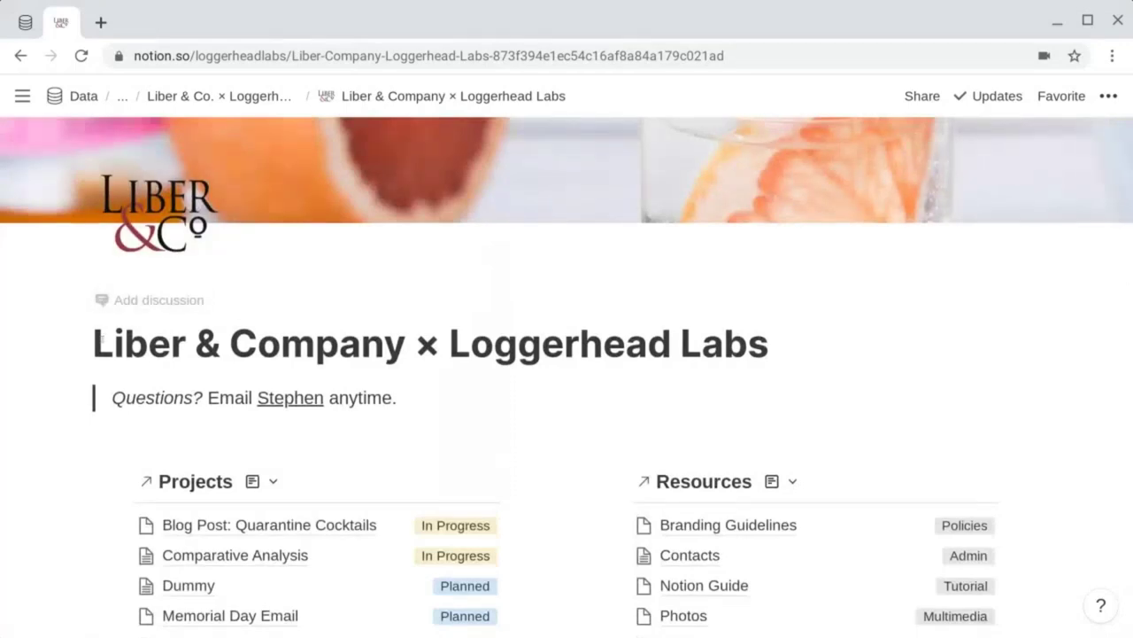
pyautogui.scroll(-6, 57, 364)
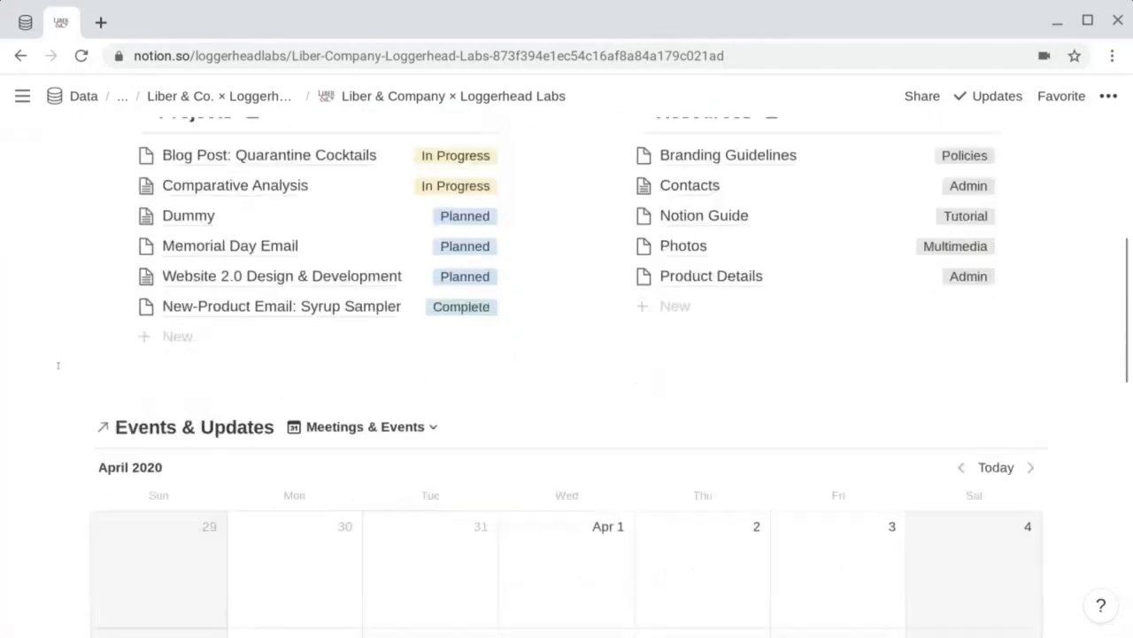
pyautogui.scroll(-5, 567, 377)
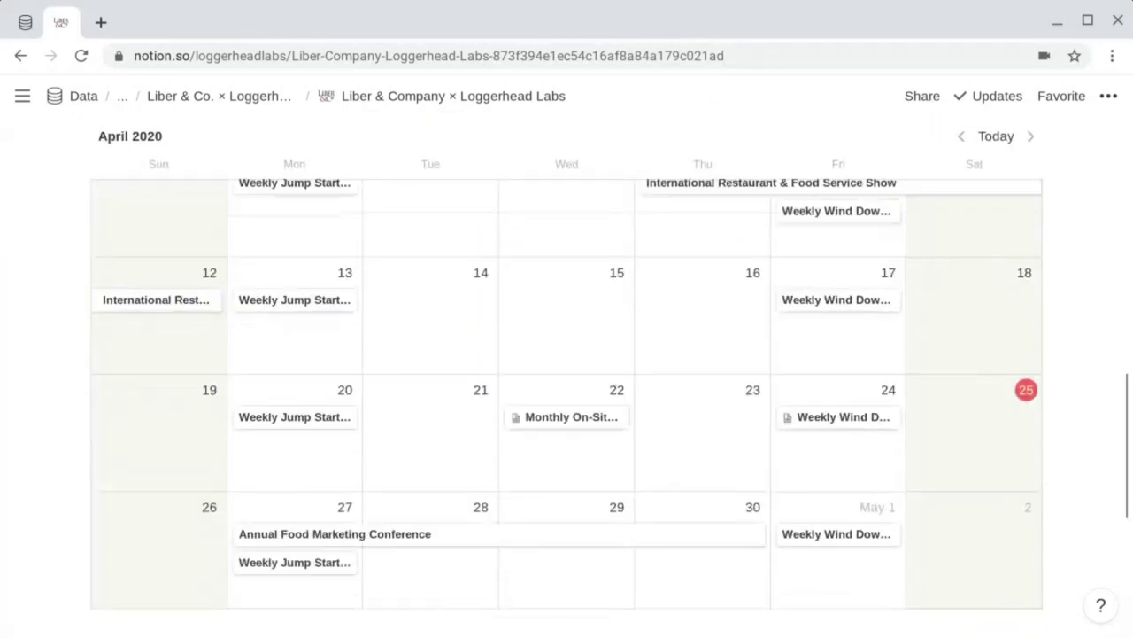
pyautogui.scroll(-3, 566, 377)
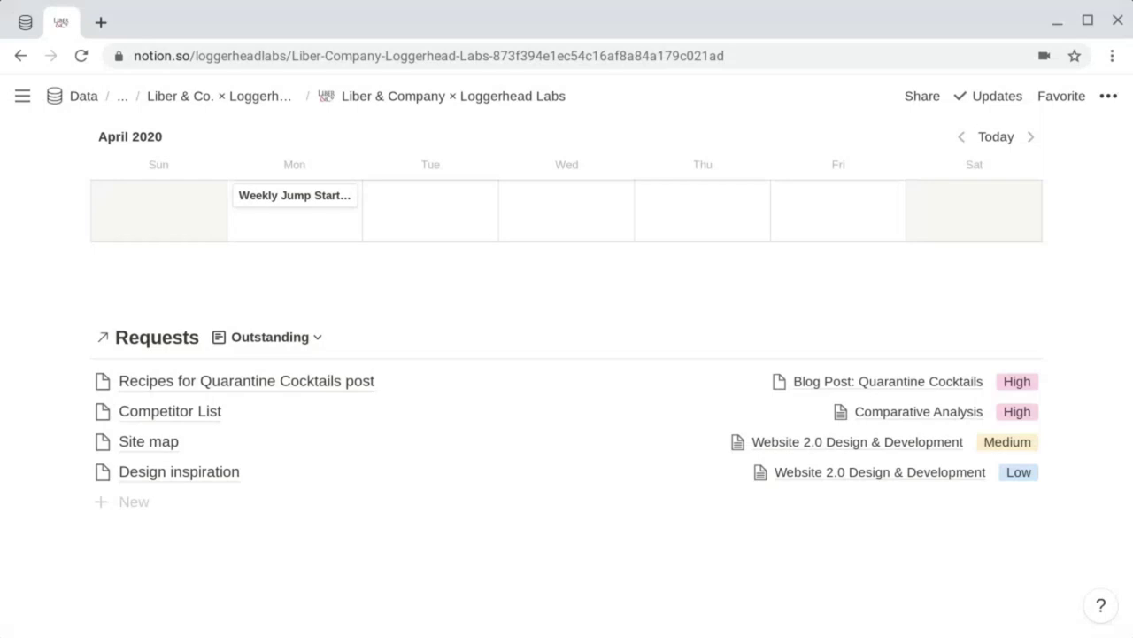
# Step: Open a new browser tab alongside the client portal
pyautogui.click(101, 22)
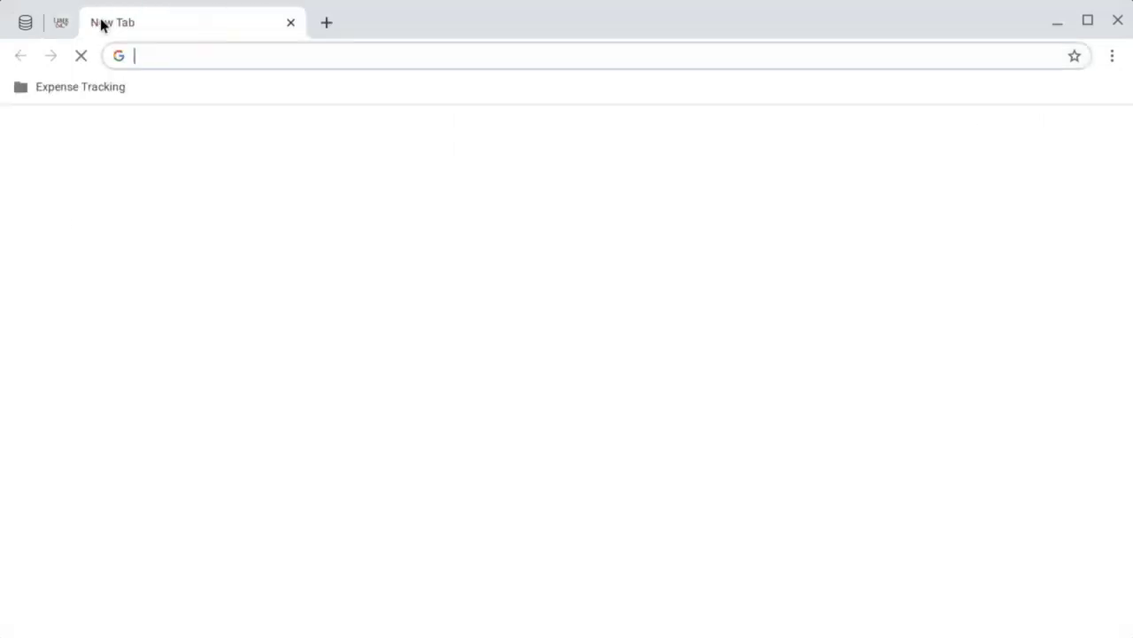